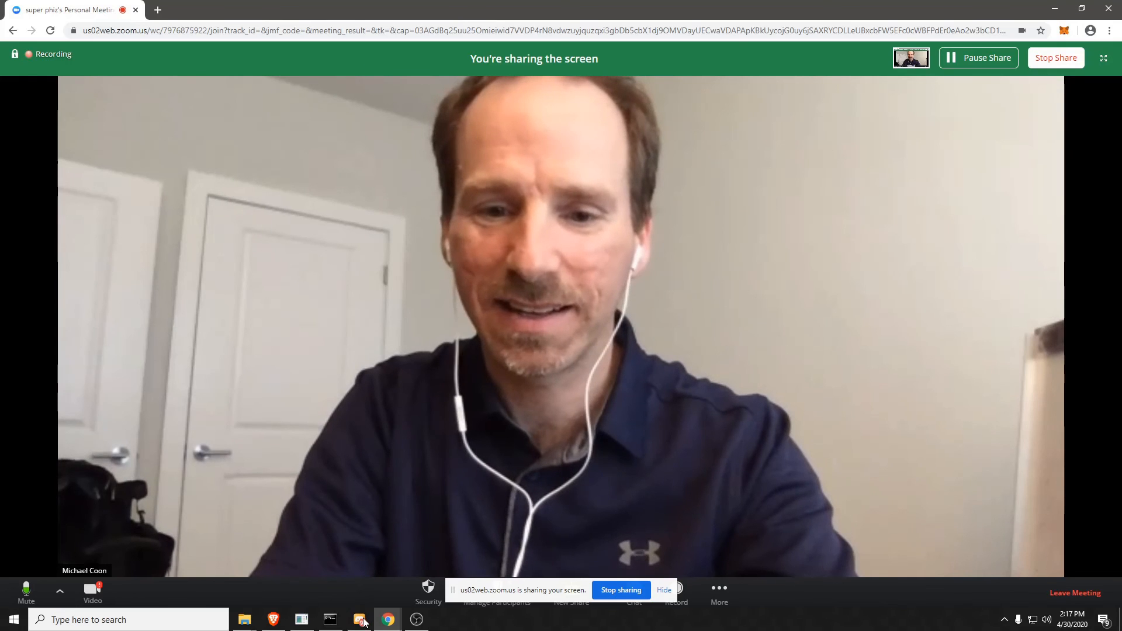
- Snap Chrome to the right half and try discordapp.developers.com in a new tab
{"action": "mouse_move", "coordinate": [355, 628]}
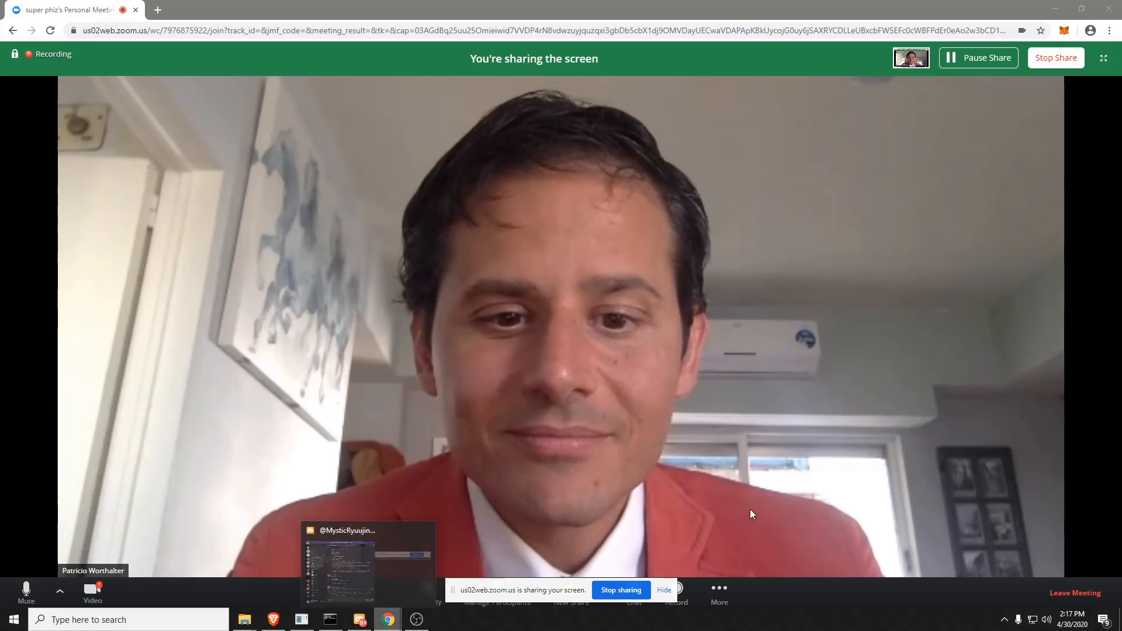
{"action": "key", "text": "super+Right"}
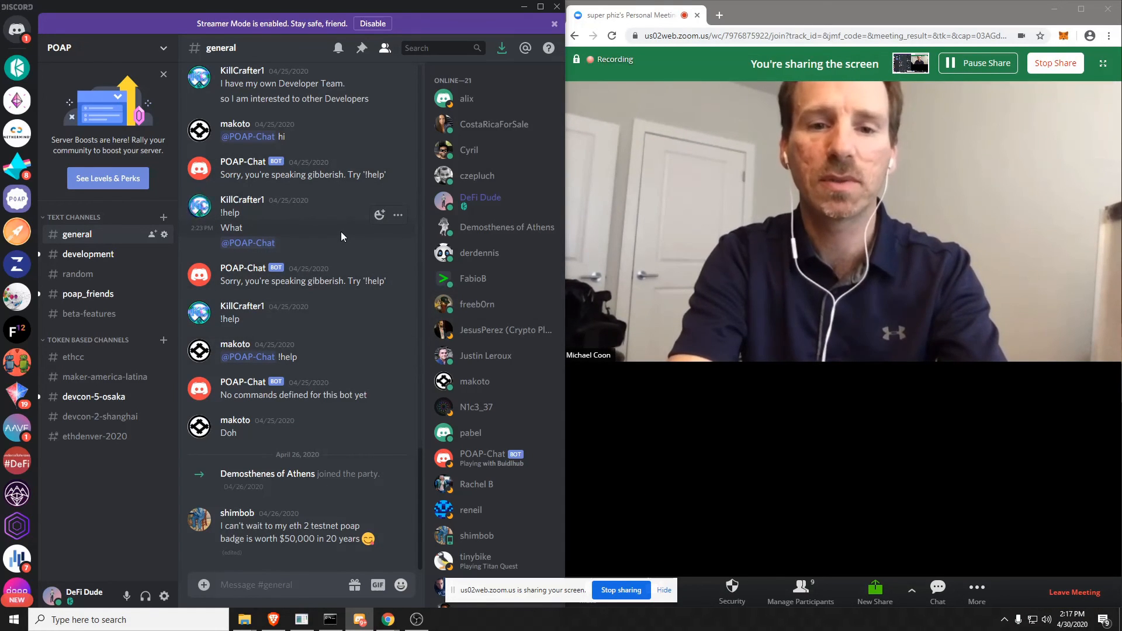
{"action": "left_click", "coordinate": [720, 16]}
{"action": "type", "text": "d"}
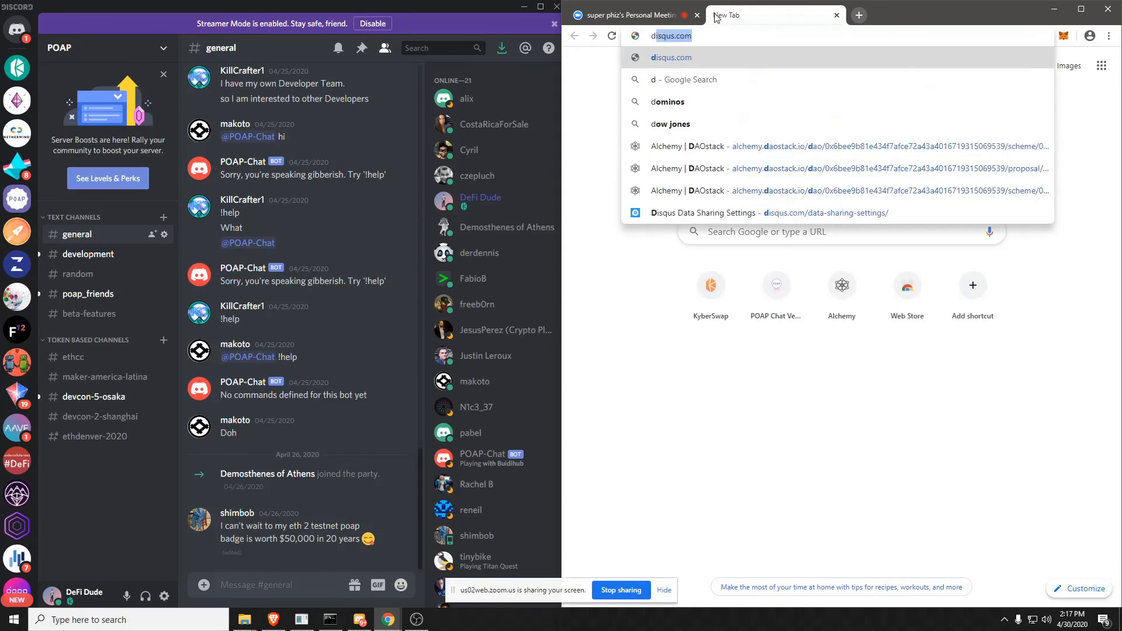
{"action": "type", "text": "iscordapp.developers.com"}
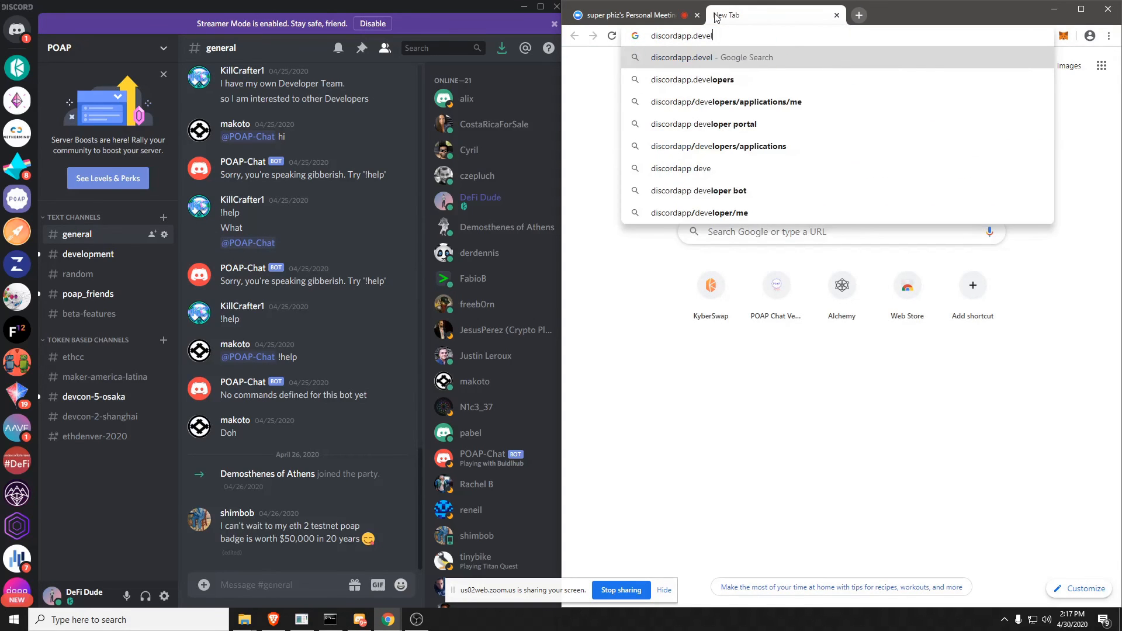
{"action": "key", "text": "Return"}
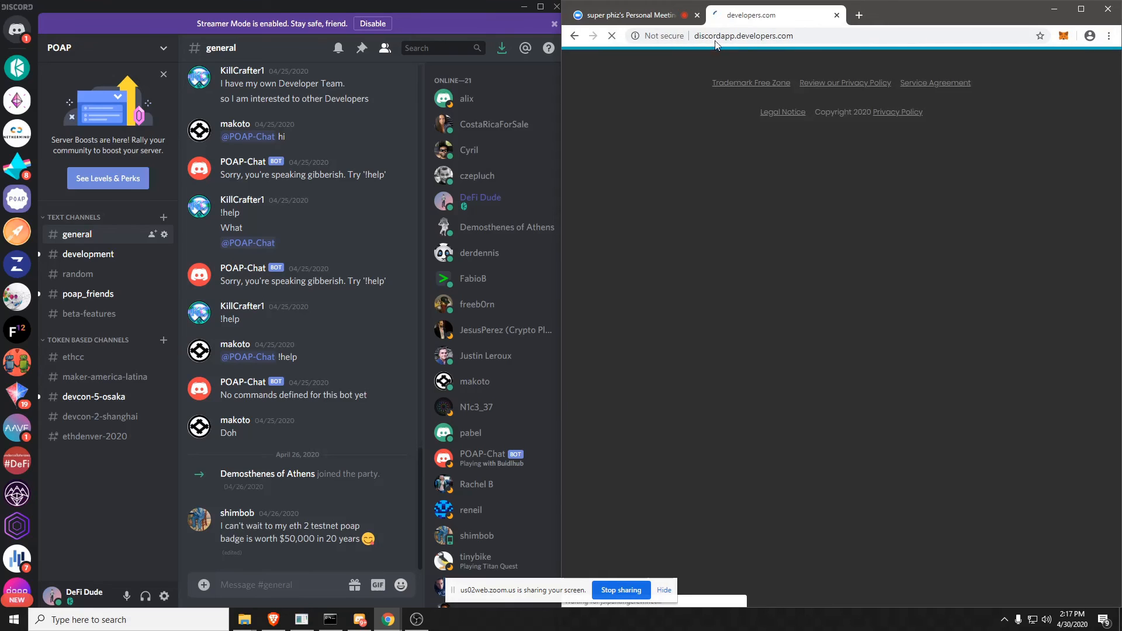
- Correct the address to discordapp.com/developers to reach the Discord sign-in page
{"action": "left_click", "coordinate": [781, 32]}
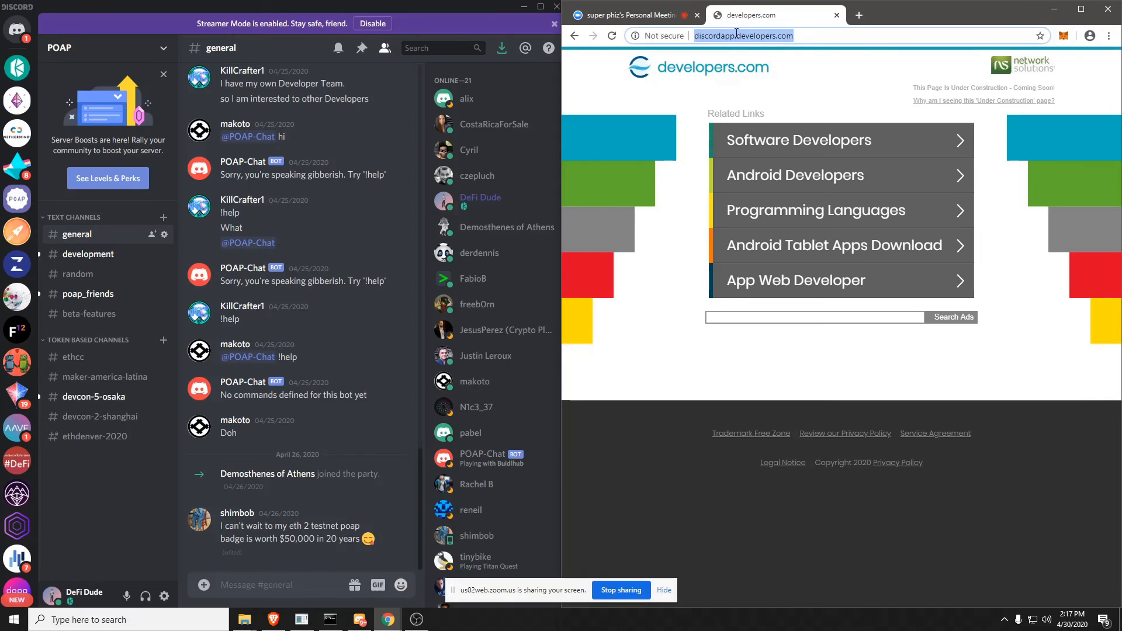
{"action": "left_click", "coordinate": [773, 35]}
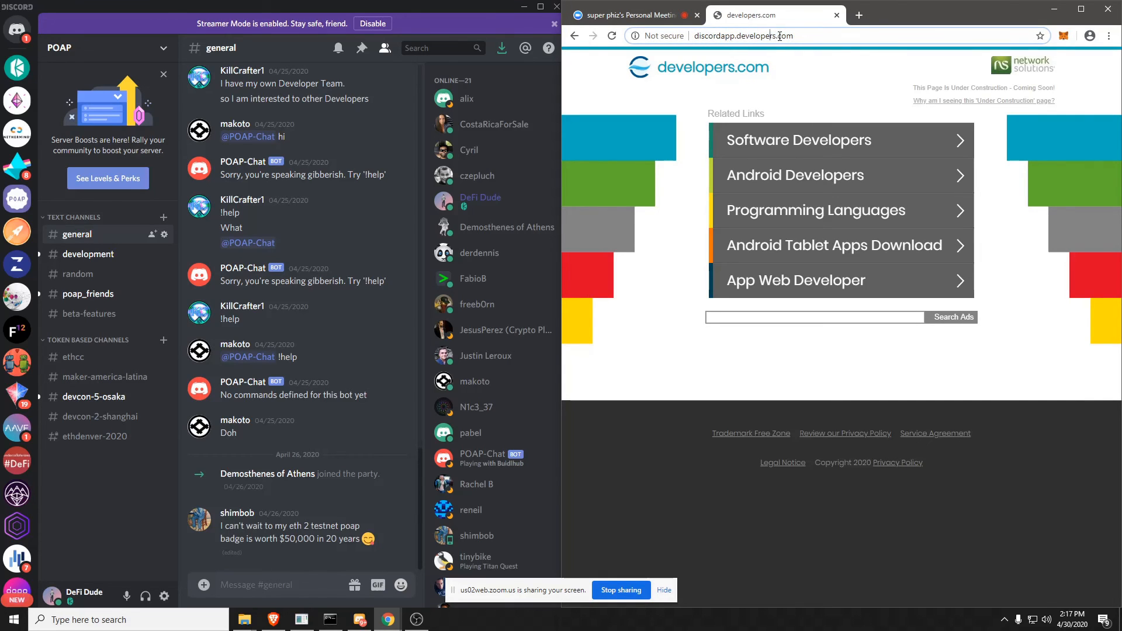
{"action": "left_click_drag", "start_coordinate": [773, 36], "coordinate": [794, 36]}
{"action": "key", "text": "BackSpace"}
{"action": "key", "text": "Return"}
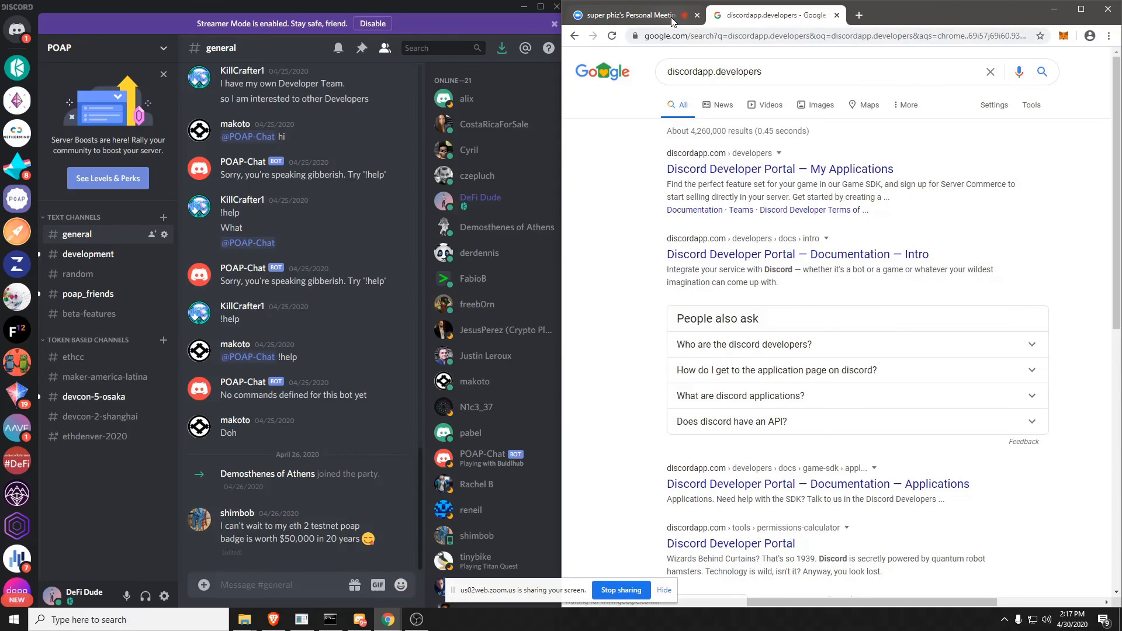
{"action": "left_click", "coordinate": [724, 38]}
{"action": "type", "text": "d"}
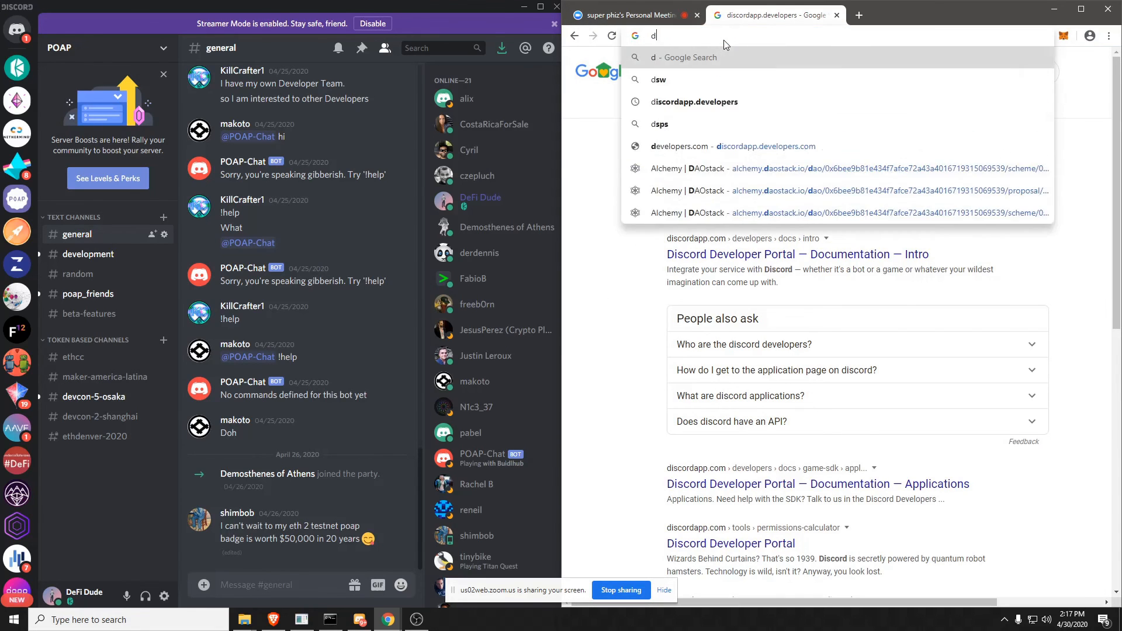
{"action": "type", "text": "iscordapp.com/developers"}
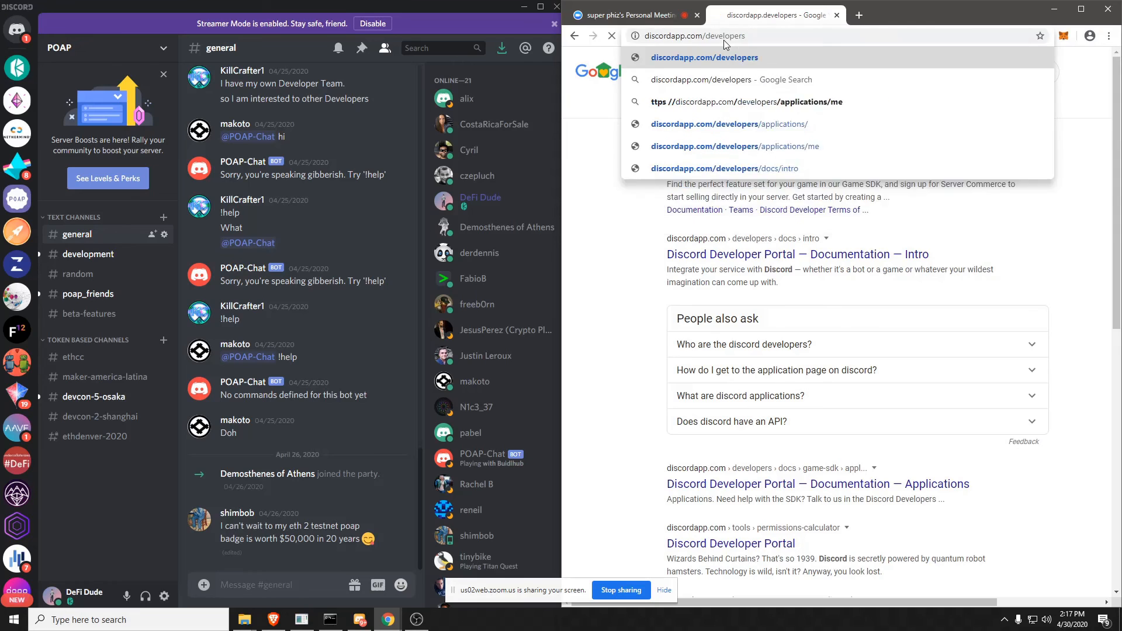
{"action": "key", "text": "Return"}
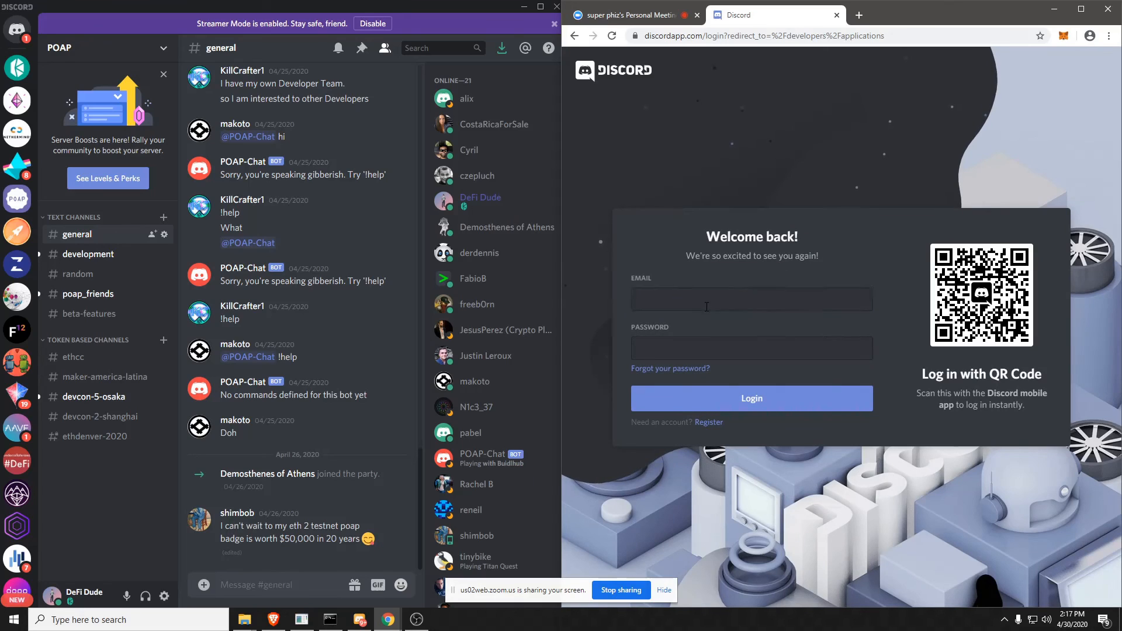
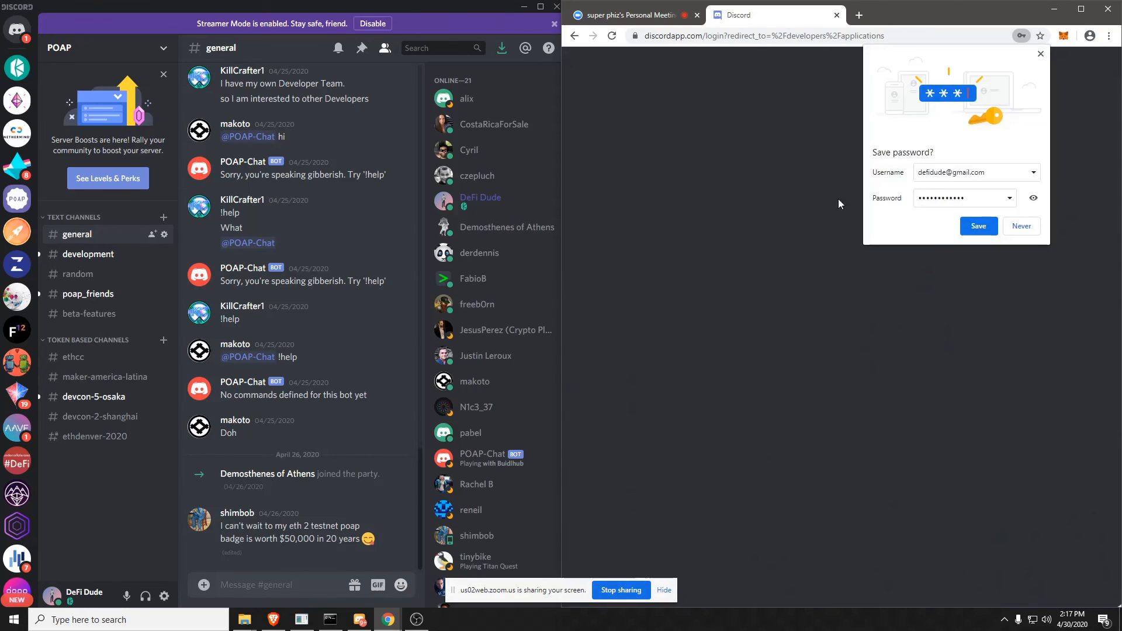
- Sign in with the account username and create an application typed as 'POAP Dempo'
{"action": "left_click", "coordinate": [1029, 228]}
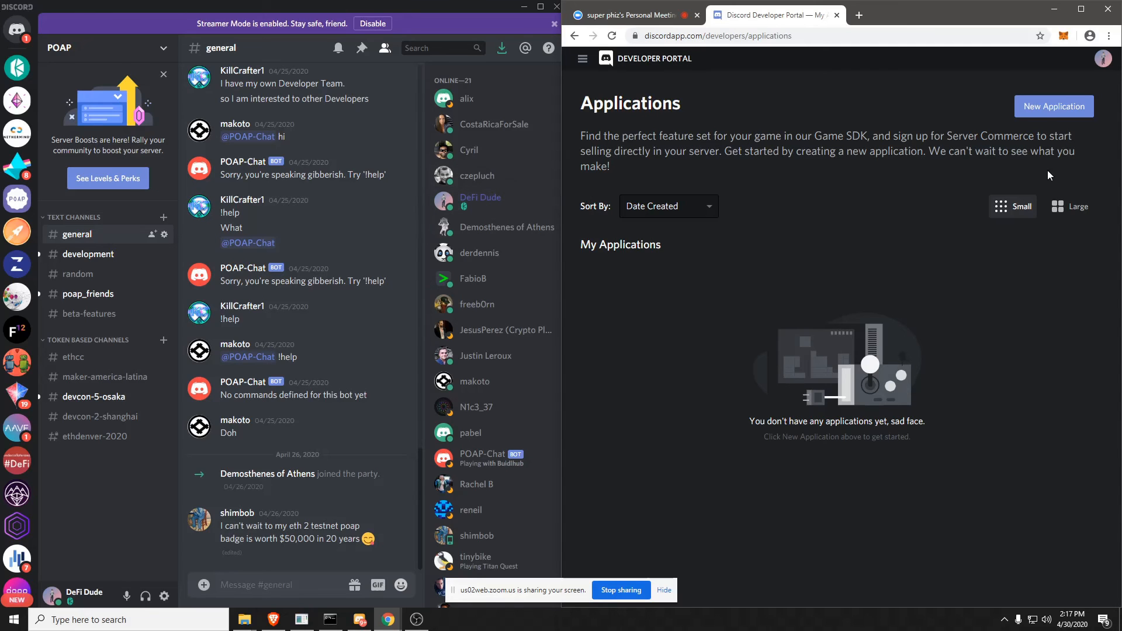
{"action": "left_click", "coordinate": [1050, 110]}
{"action": "left_click", "coordinate": [786, 330]}
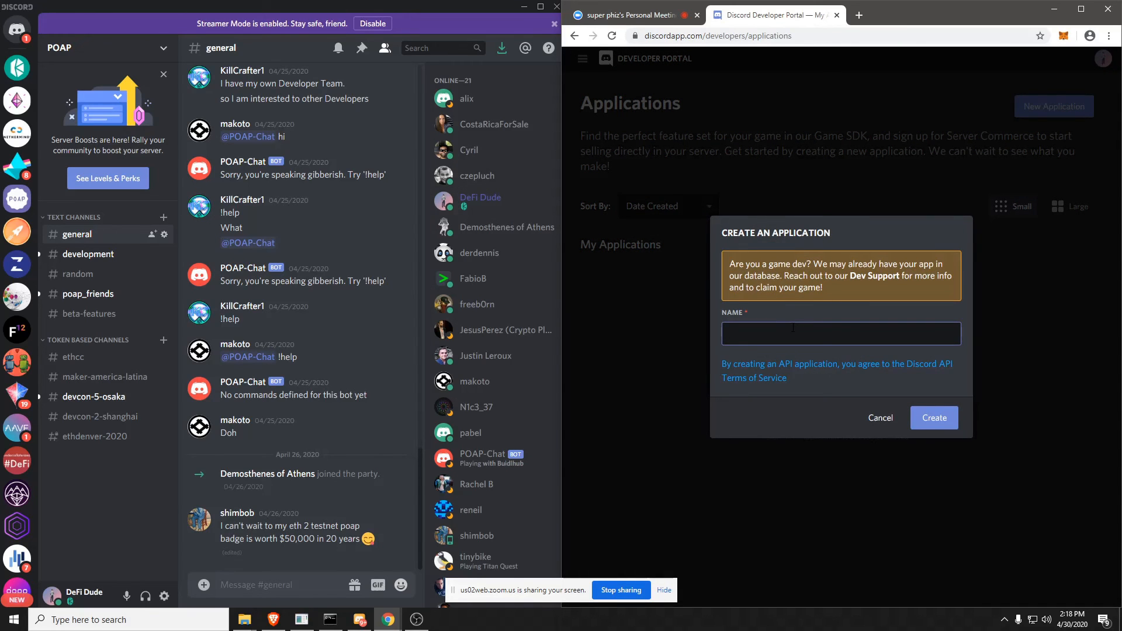
{"action": "type", "text": "POAP Dempo"}
{"action": "key", "text": "Return"}
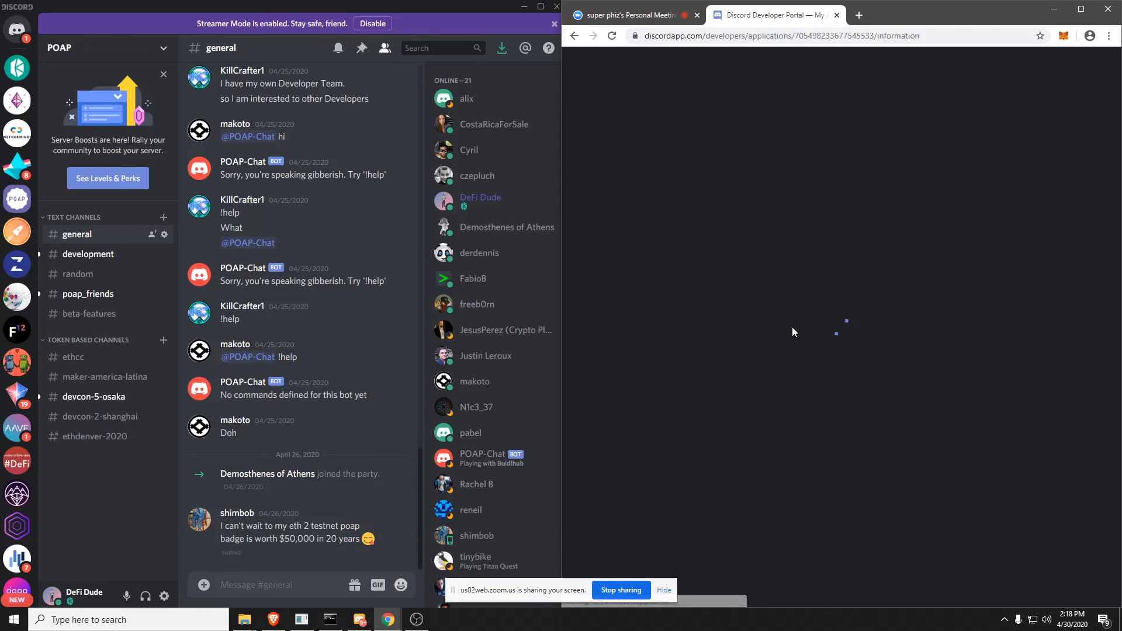
- Fix the application name to 'POAP Demo' and save the change
{"action": "left_click", "coordinate": [818, 343]}
{"action": "left_click", "coordinate": [766, 230]}
{"action": "key", "text": "BackSpace"}
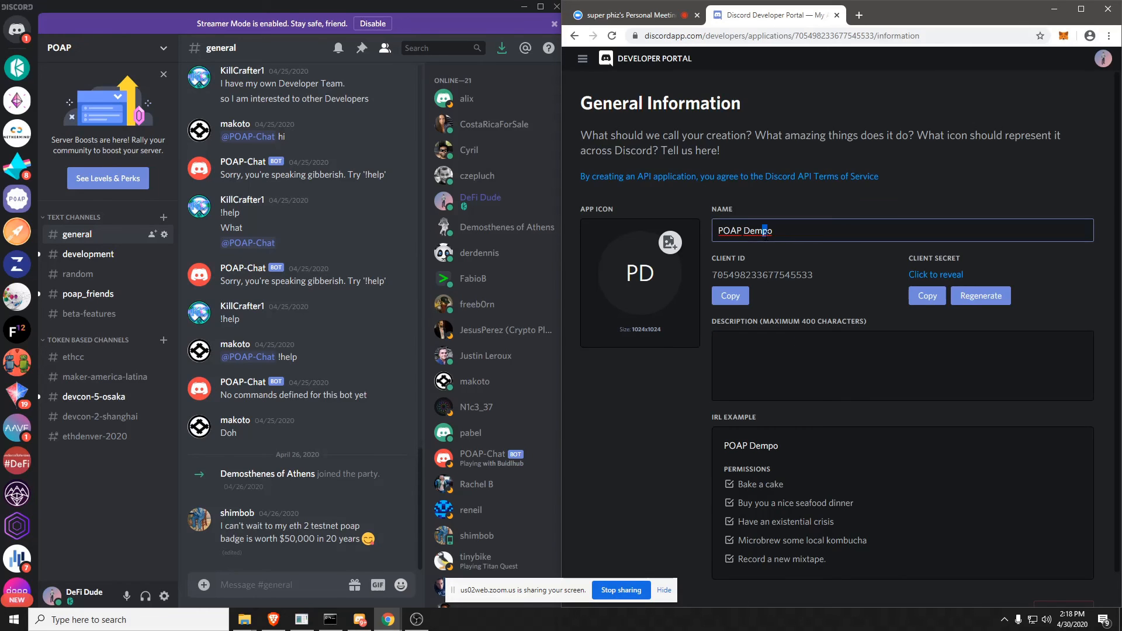
{"action": "left_click", "coordinate": [849, 579]}
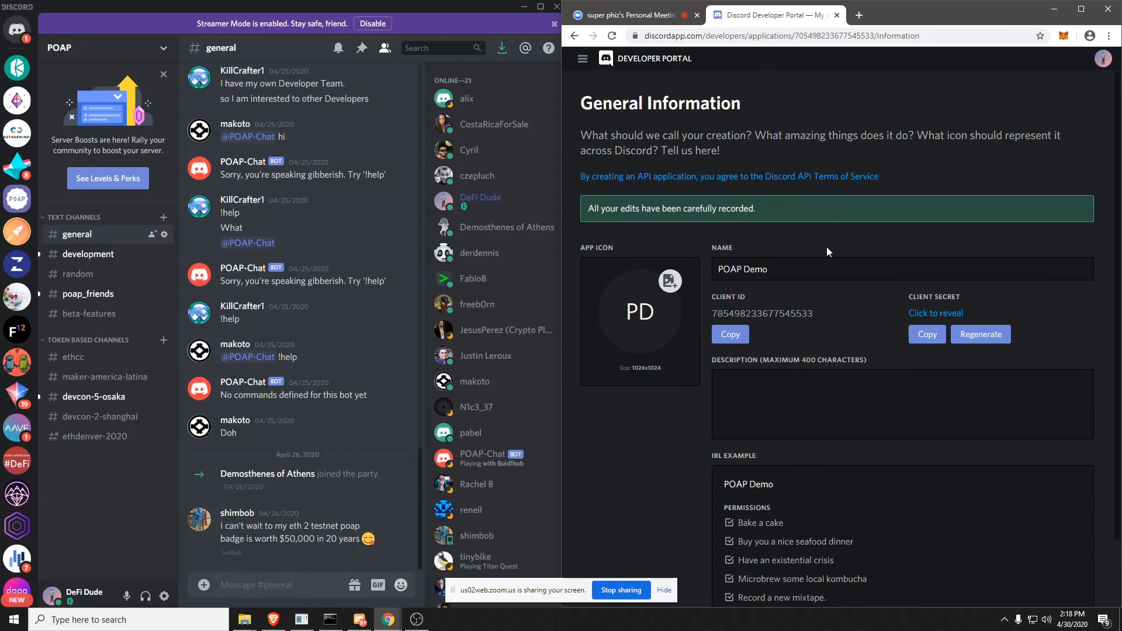
{"action": "scroll", "coordinate": [877, 249], "scroll_direction": "down", "scroll_amount": 1}
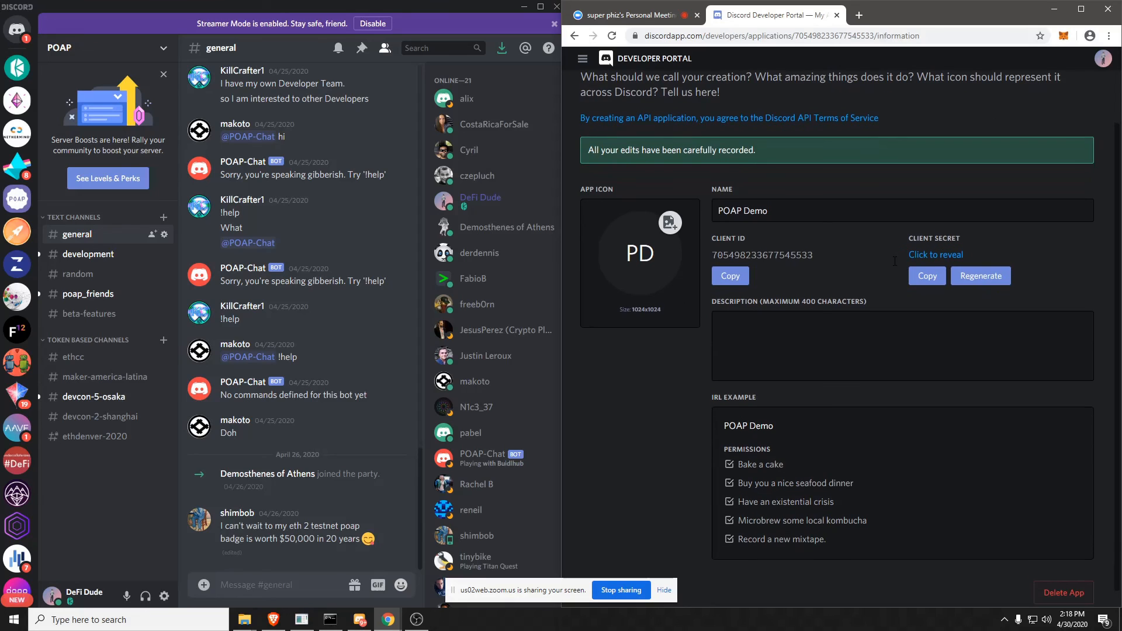
{"action": "scroll", "coordinate": [864, 289], "scroll_direction": "down", "scroll_amount": 1}
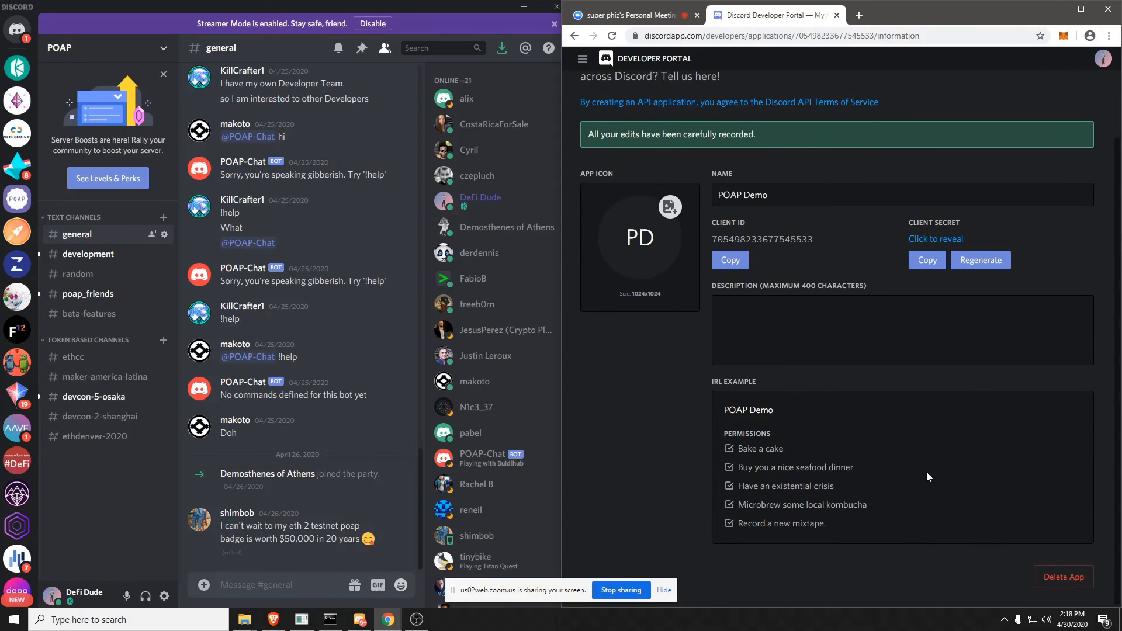
{"action": "scroll", "coordinate": [902, 460], "scroll_direction": "up", "scroll_amount": 1}
{"action": "scroll", "coordinate": [896, 457], "scroll_direction": "down", "scroll_amount": 1}
{"action": "left_click", "coordinate": [583, 59]}
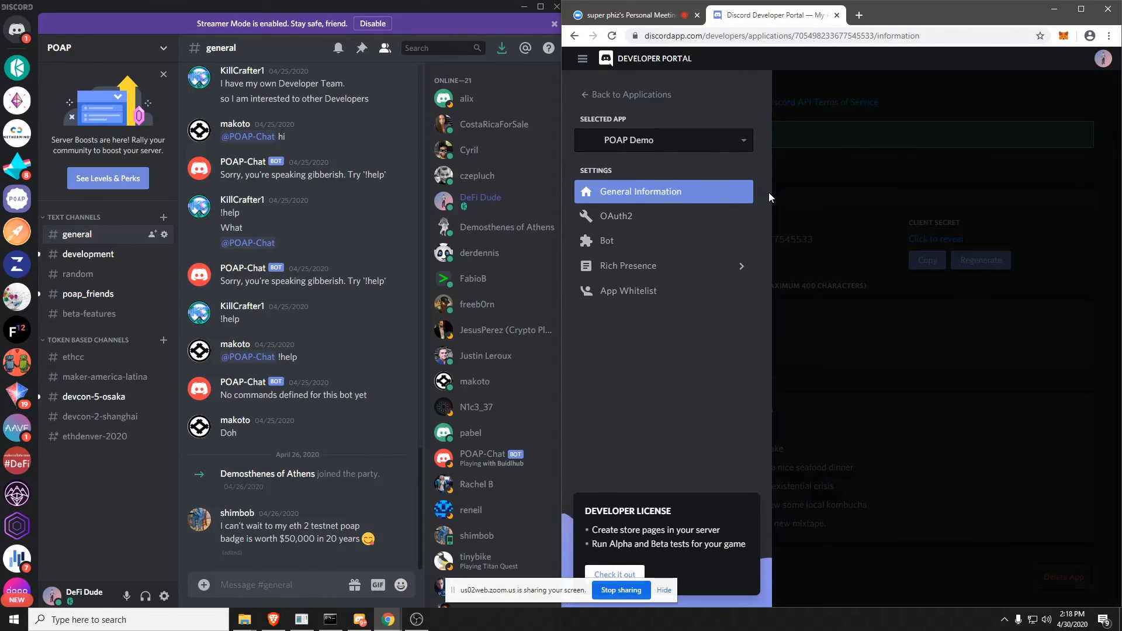
- Add a bot user to the POAP Demo application and copy its token
{"action": "left_click", "coordinate": [678, 240]}
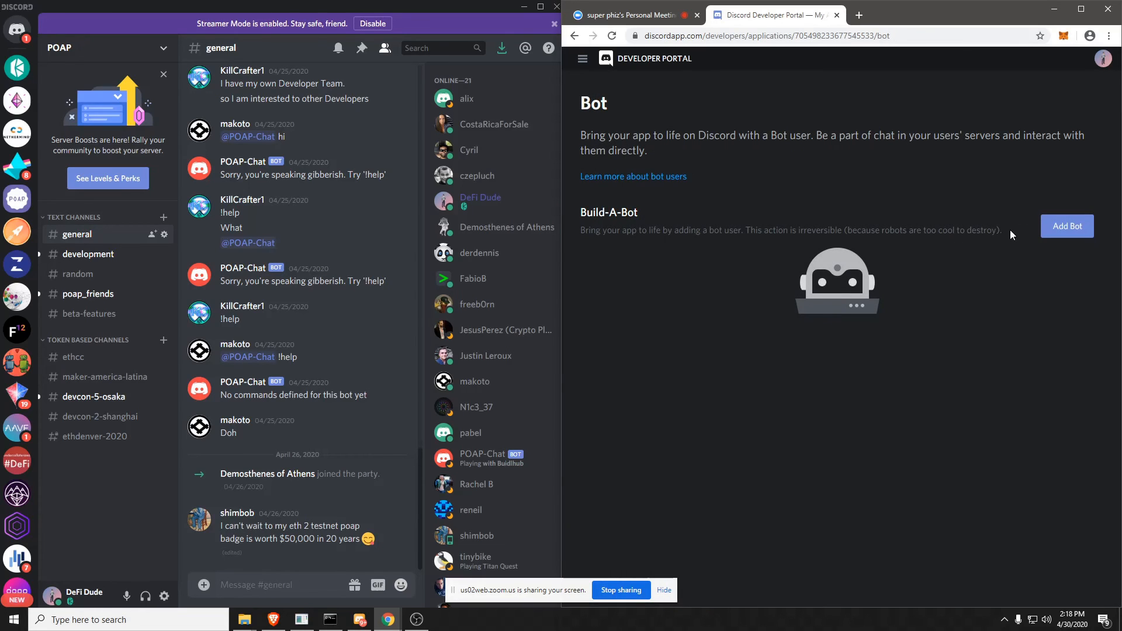
{"action": "left_click", "coordinate": [1061, 228]}
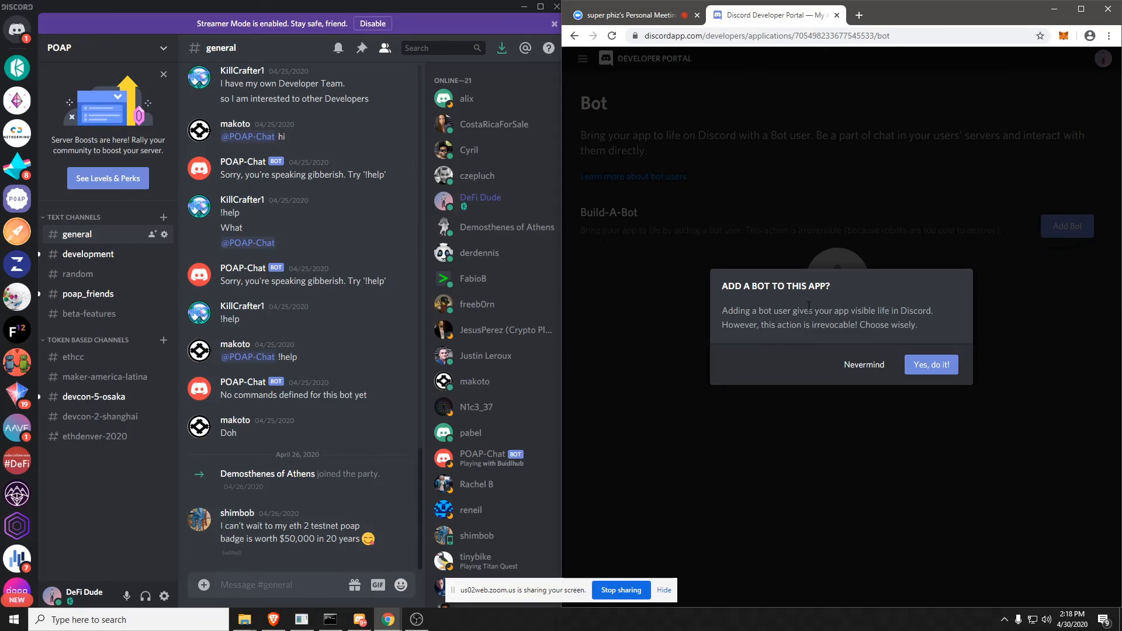
{"action": "left_click", "coordinate": [914, 362]}
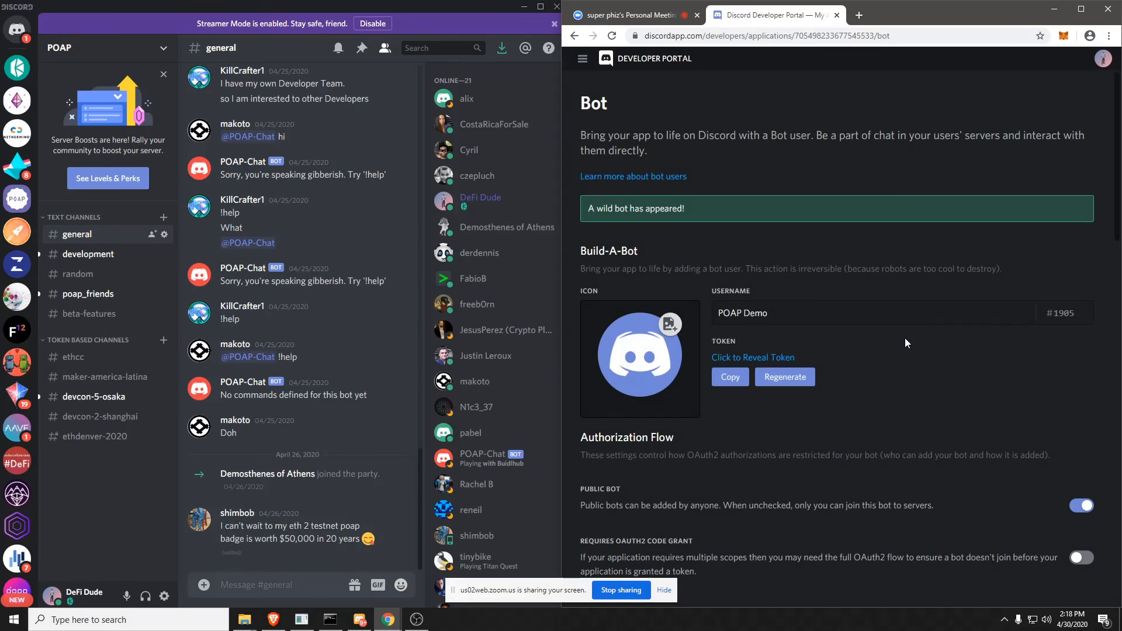
{"action": "scroll", "coordinate": [827, 276], "scroll_direction": "down", "scroll_amount": 2}
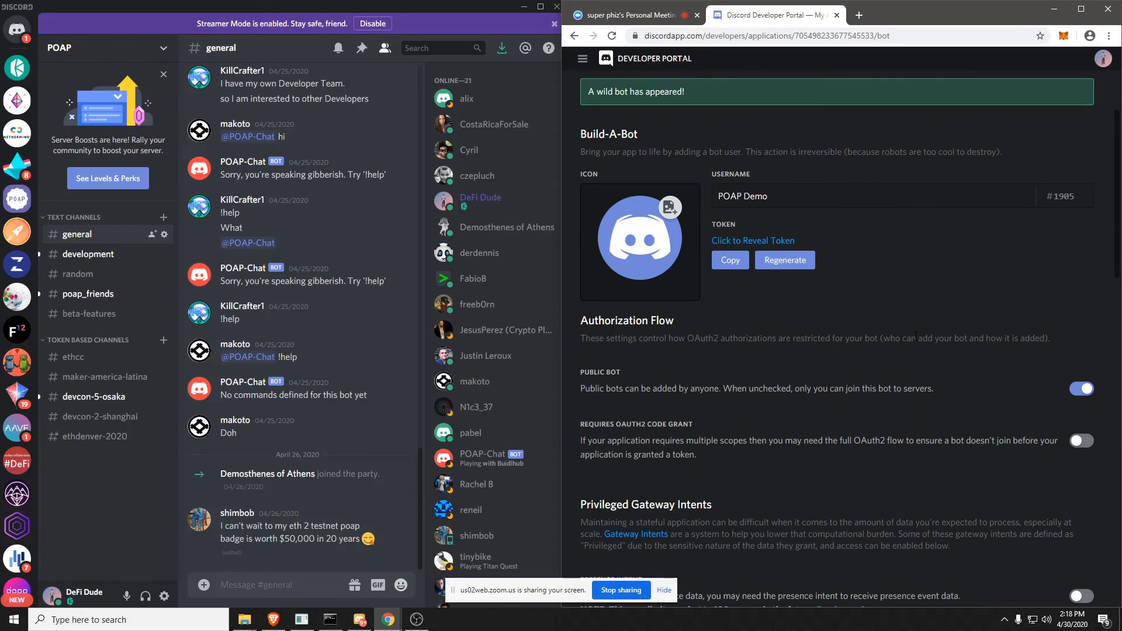
{"action": "left_click", "coordinate": [730, 260]}
- Load staging.buidlhub.com in a new browser tab
{"action": "left_click", "coordinate": [859, 16]}
{"action": "type", "text": "staging.buidlhub"}
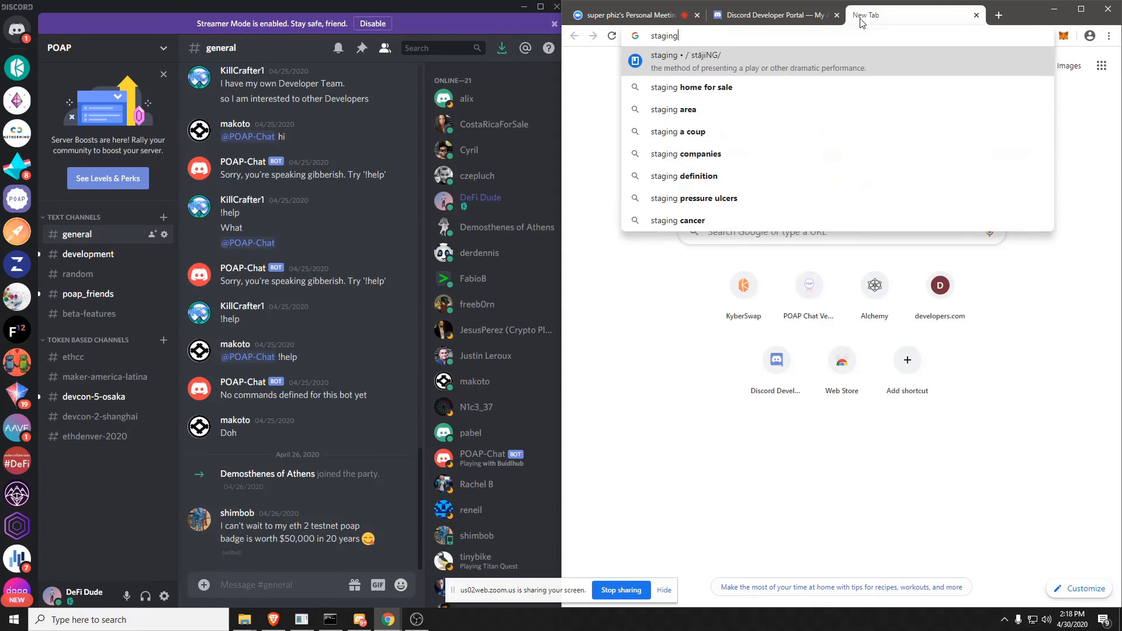
{"action": "type", "text": ".com"}
{"action": "key", "text": "Return"}
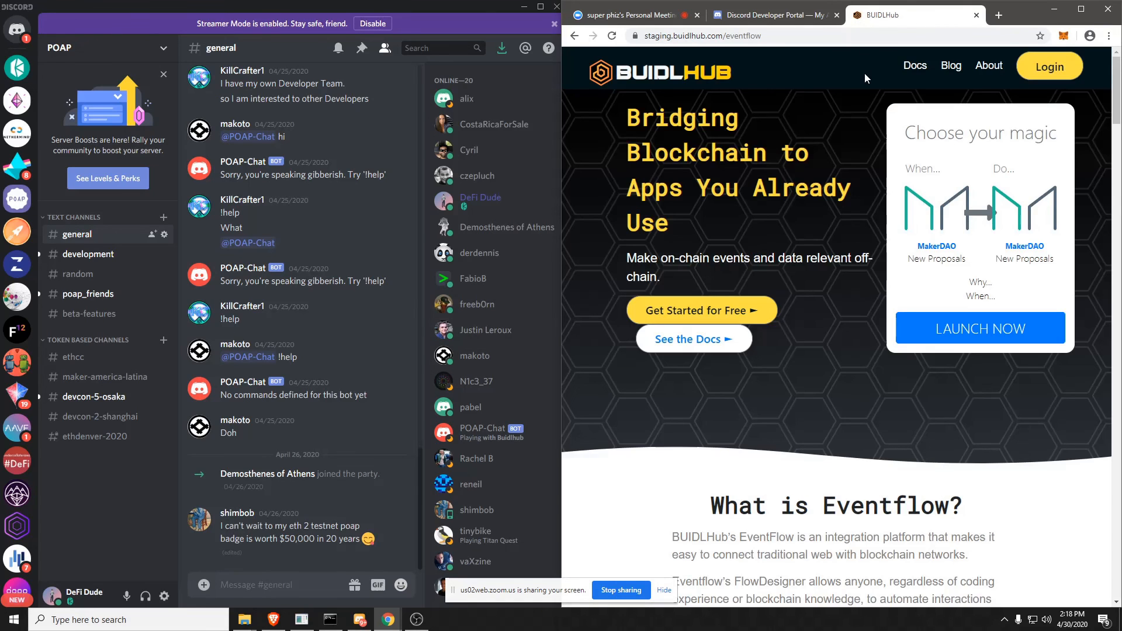
- Log in to BUIDLHub with Twitter, entering the two-factor code and authorizing the app
{"action": "left_click", "coordinate": [1044, 79]}
{"action": "left_click", "coordinate": [958, 215]}
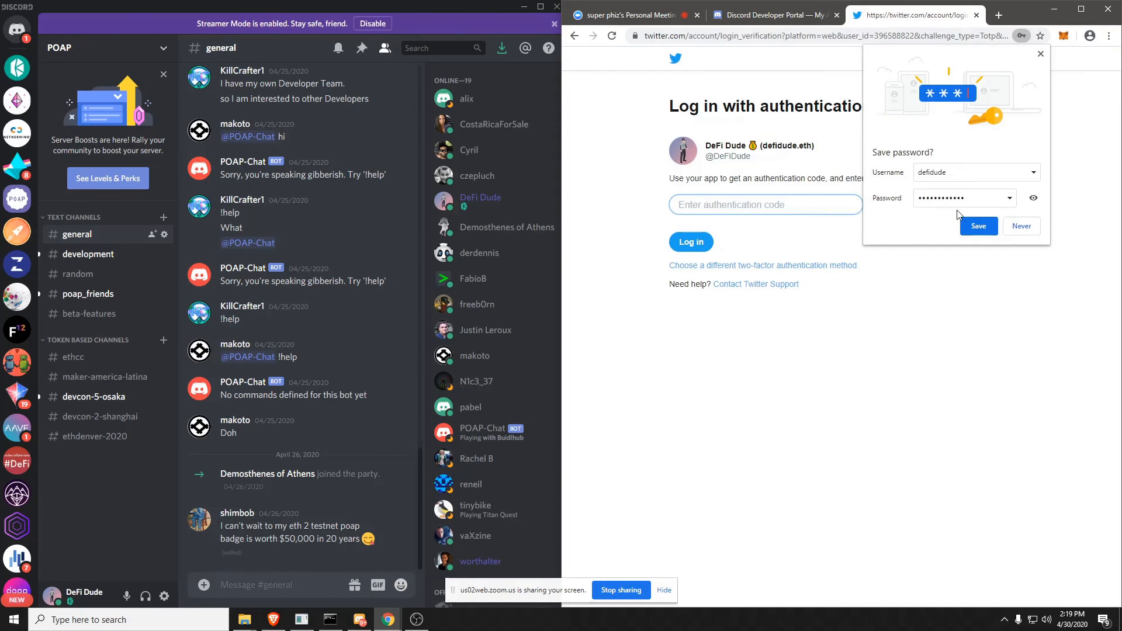
{"action": "left_click", "coordinate": [1025, 230]}
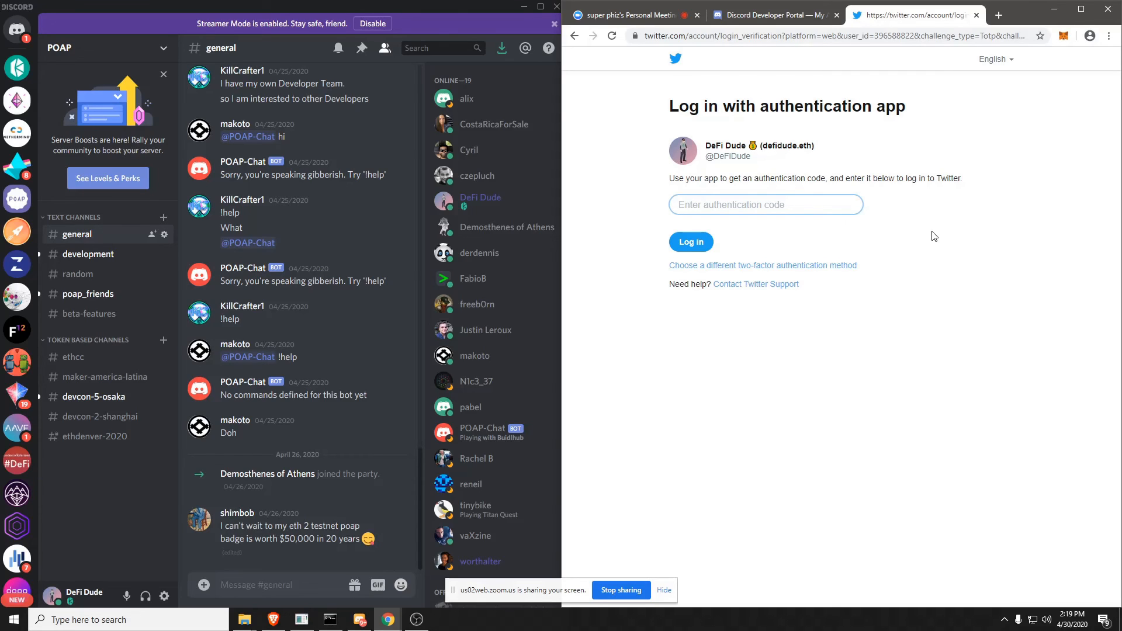
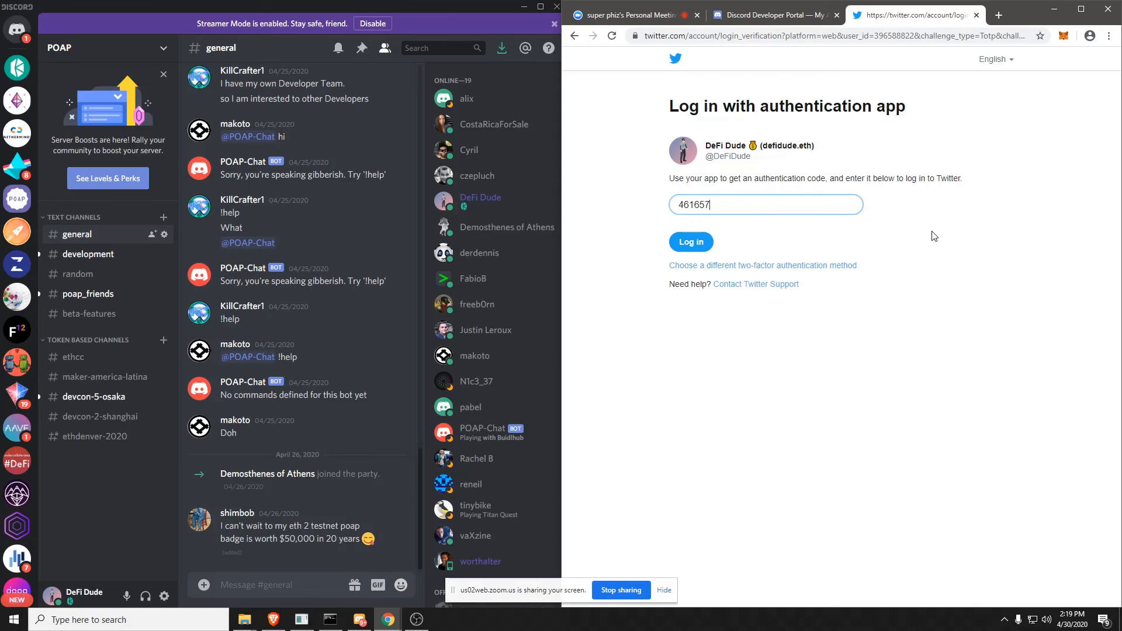
{"action": "key", "text": "Return"}
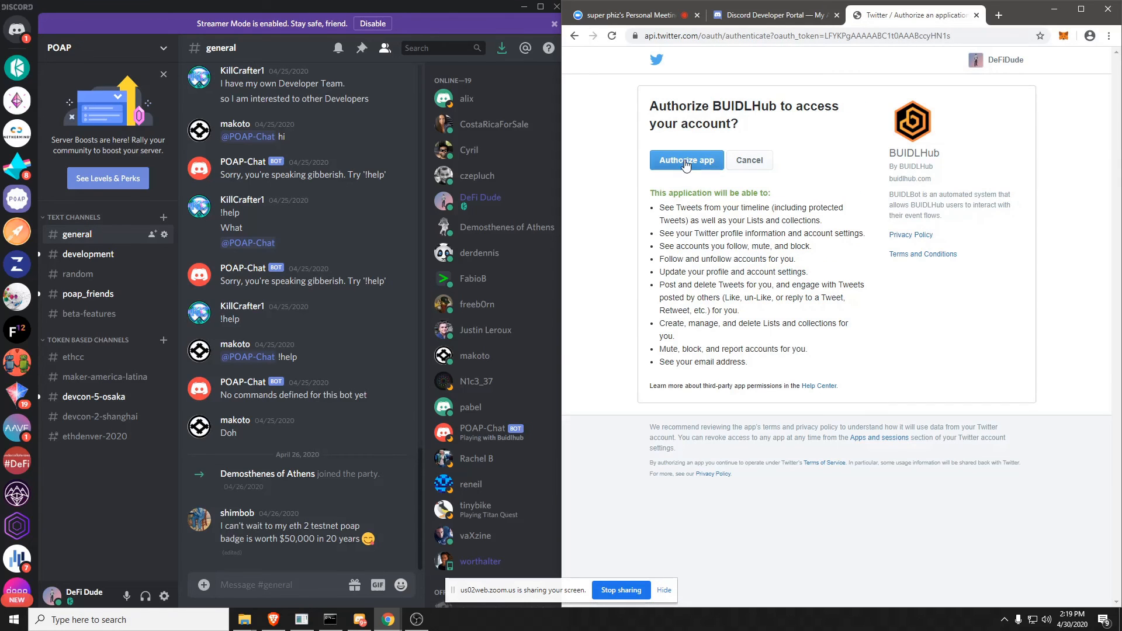
{"action": "left_click", "coordinate": [686, 162]}
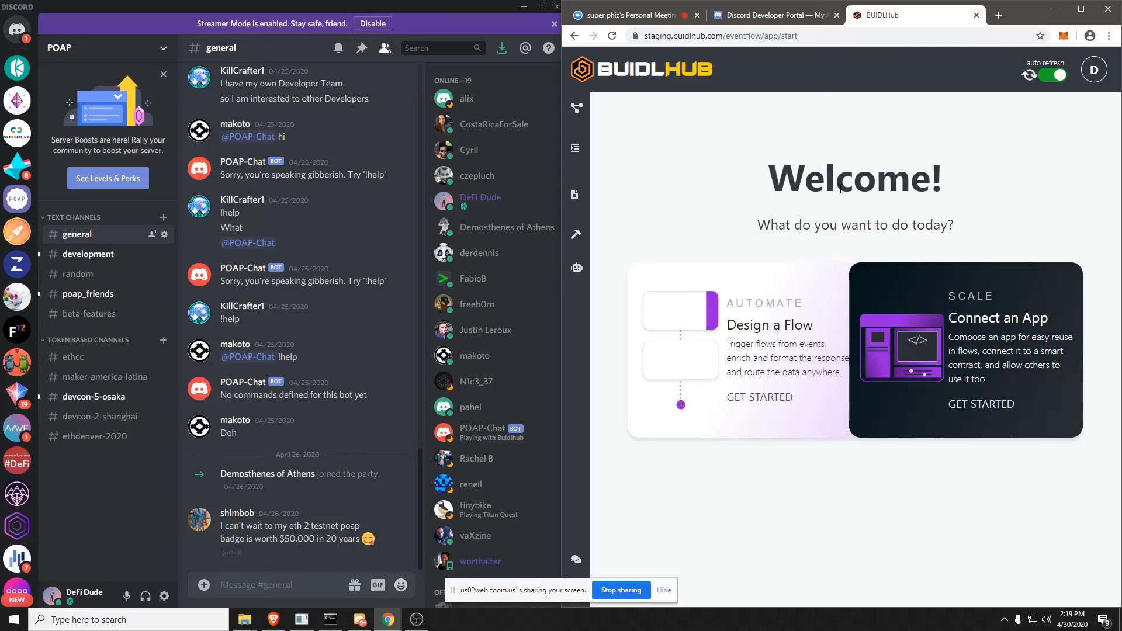
{"action": "right_click", "coordinate": [575, 36]}
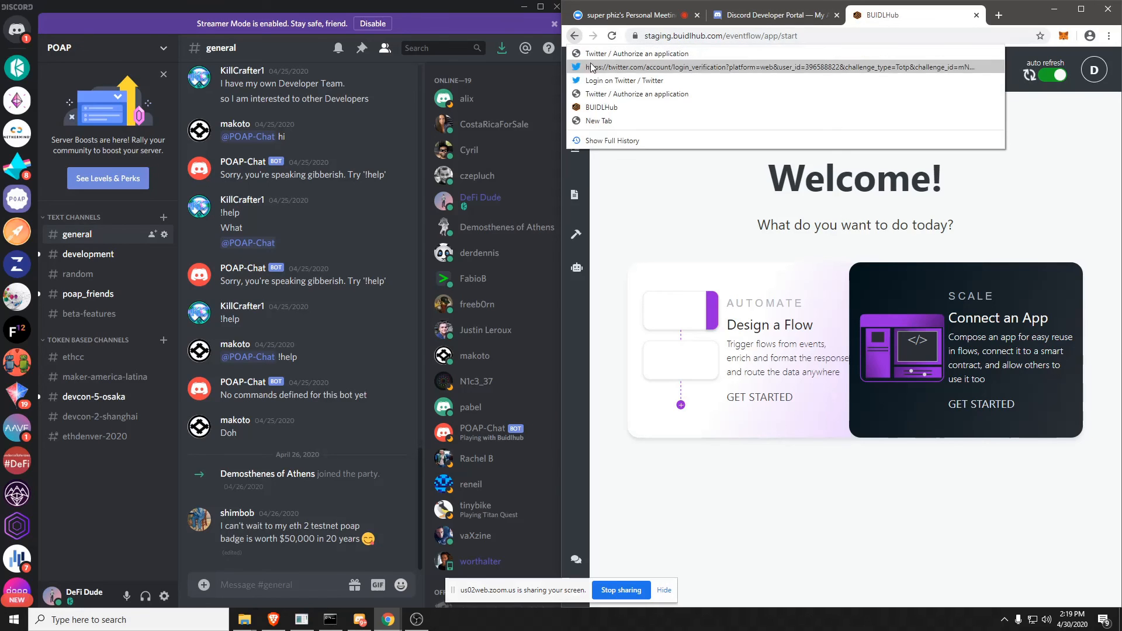
{"action": "left_click", "coordinate": [602, 108]}
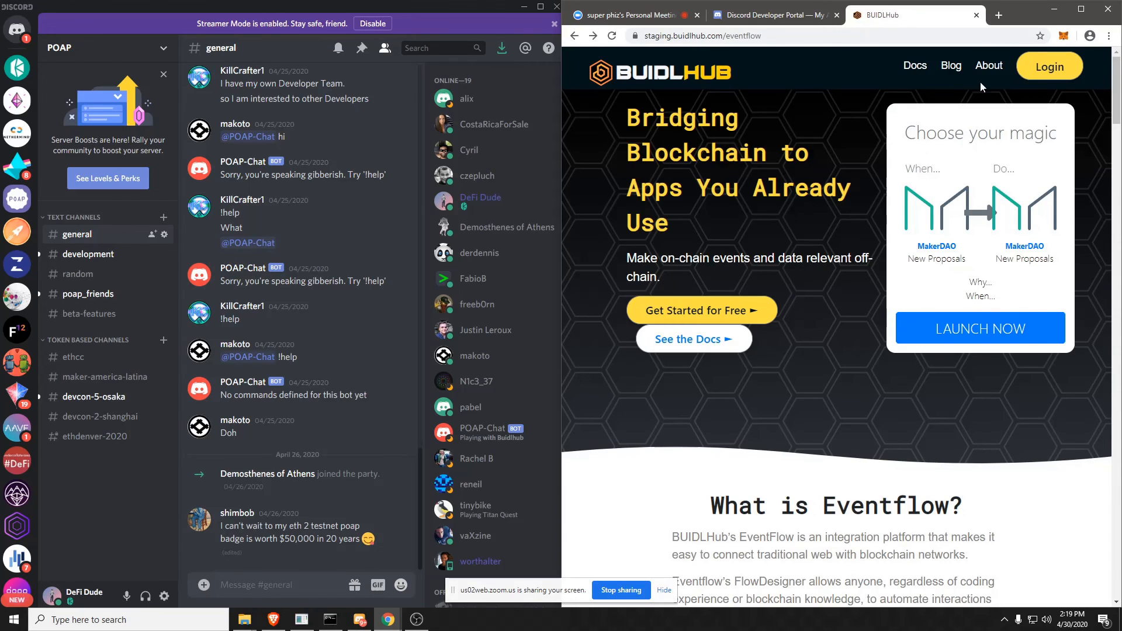
{"action": "left_click", "coordinate": [1030, 69]}
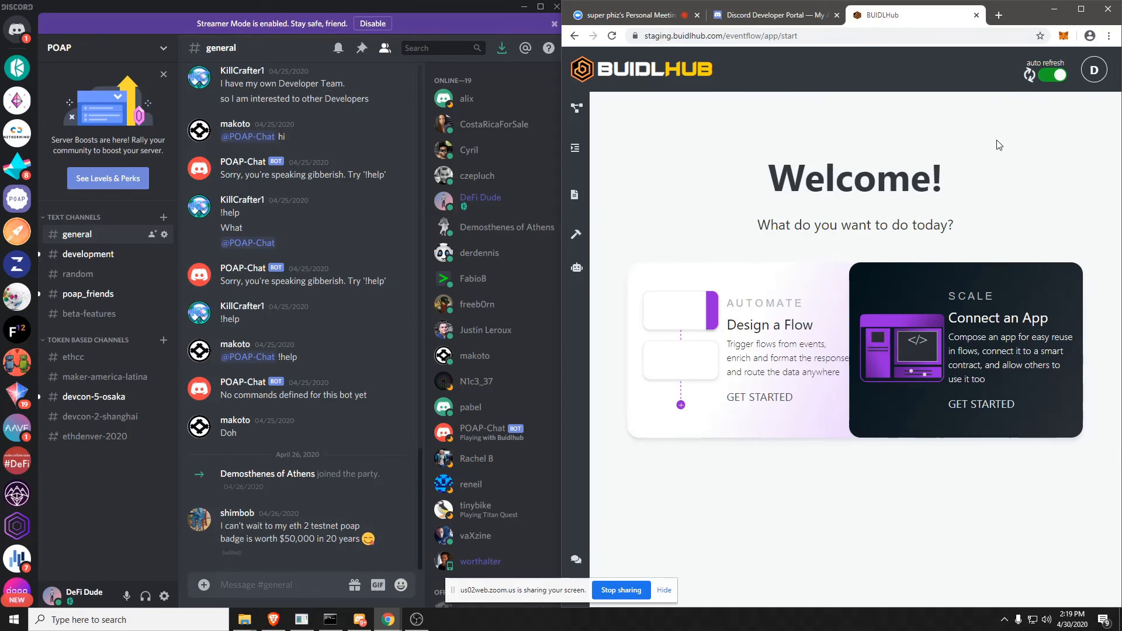
{"action": "left_click", "coordinate": [747, 18]}
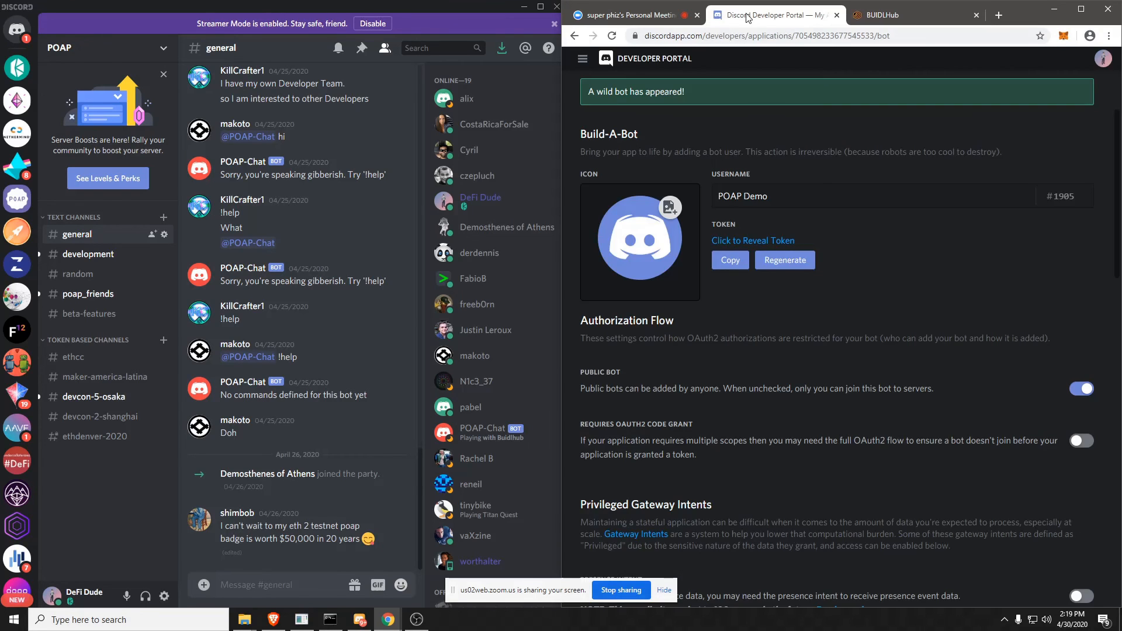
{"action": "left_click", "coordinate": [879, 14]}
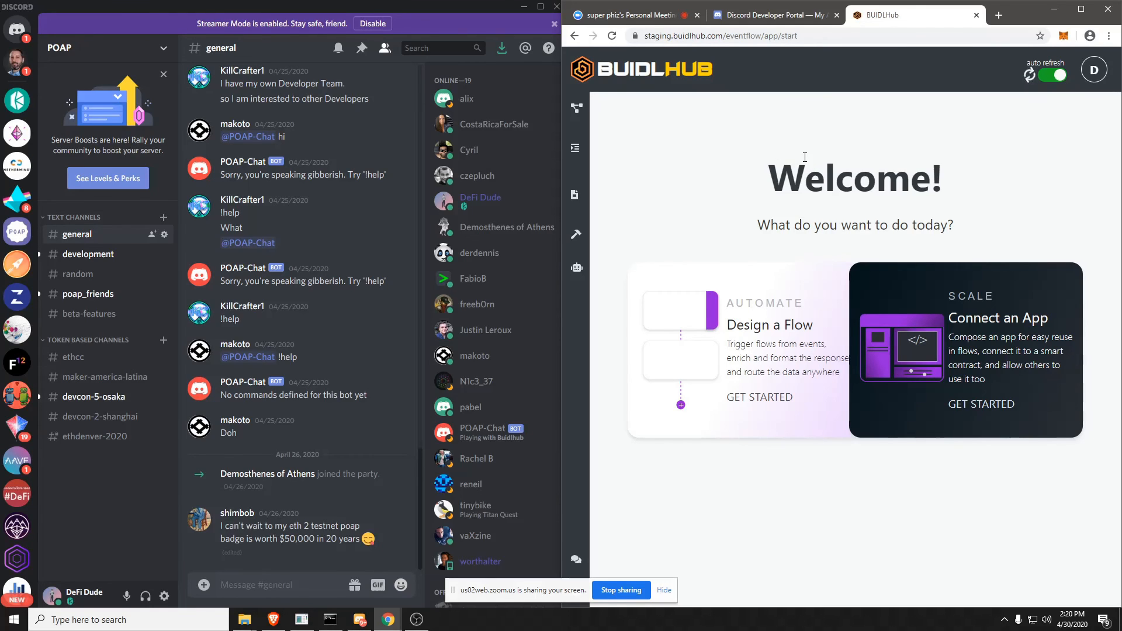
{"action": "left_click", "coordinate": [32, 83]}
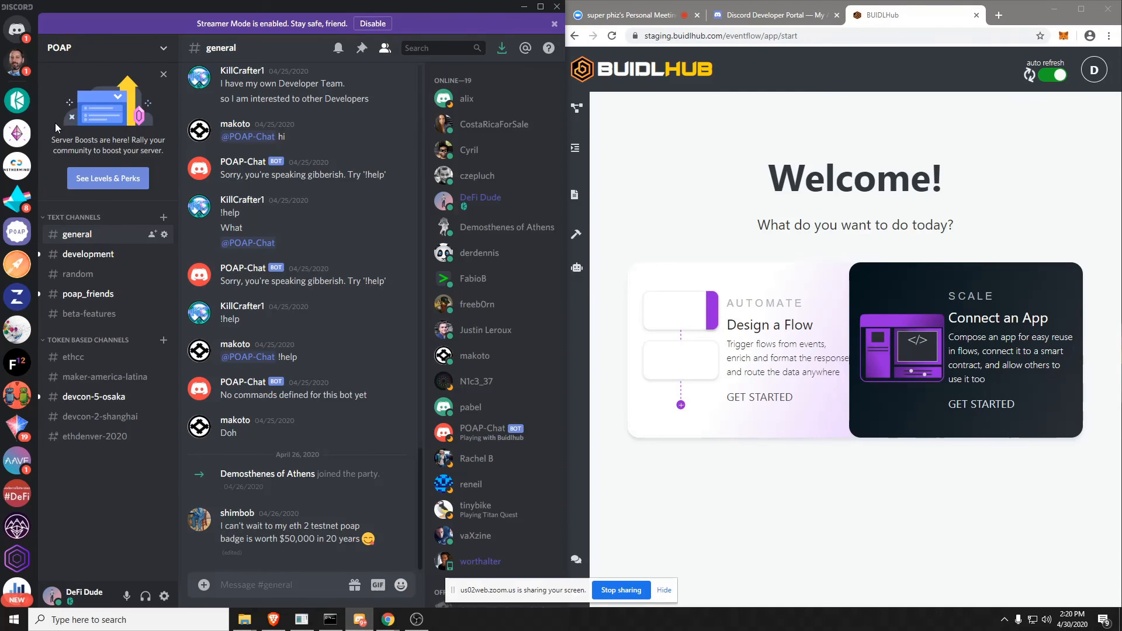
{"action": "left_click", "coordinate": [704, 187]}
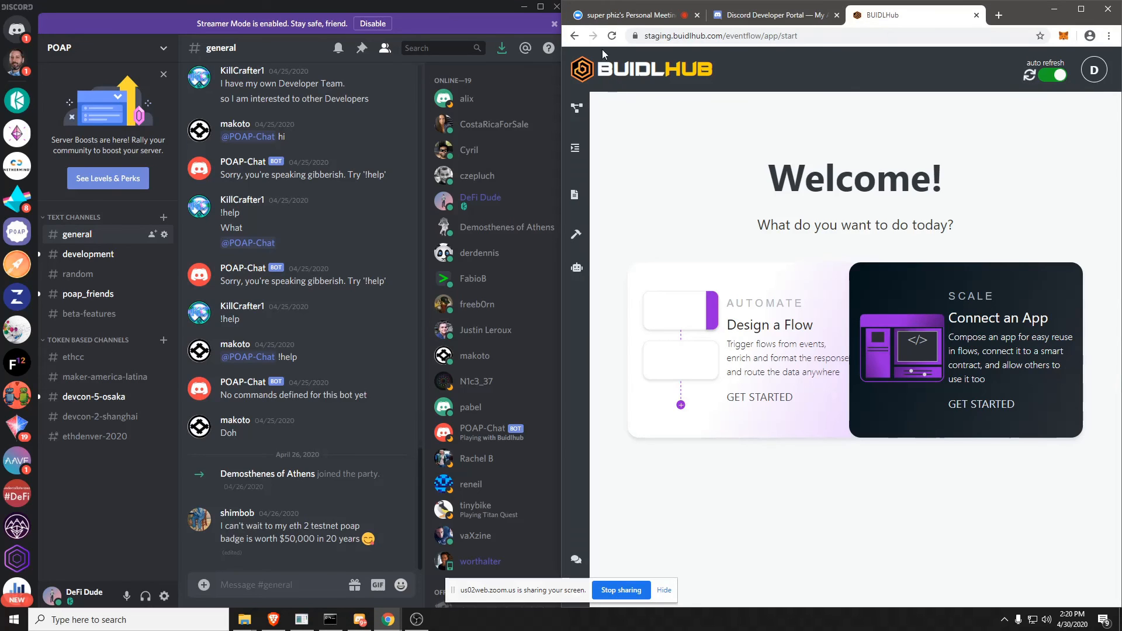
{"action": "left_click", "coordinate": [612, 35]}
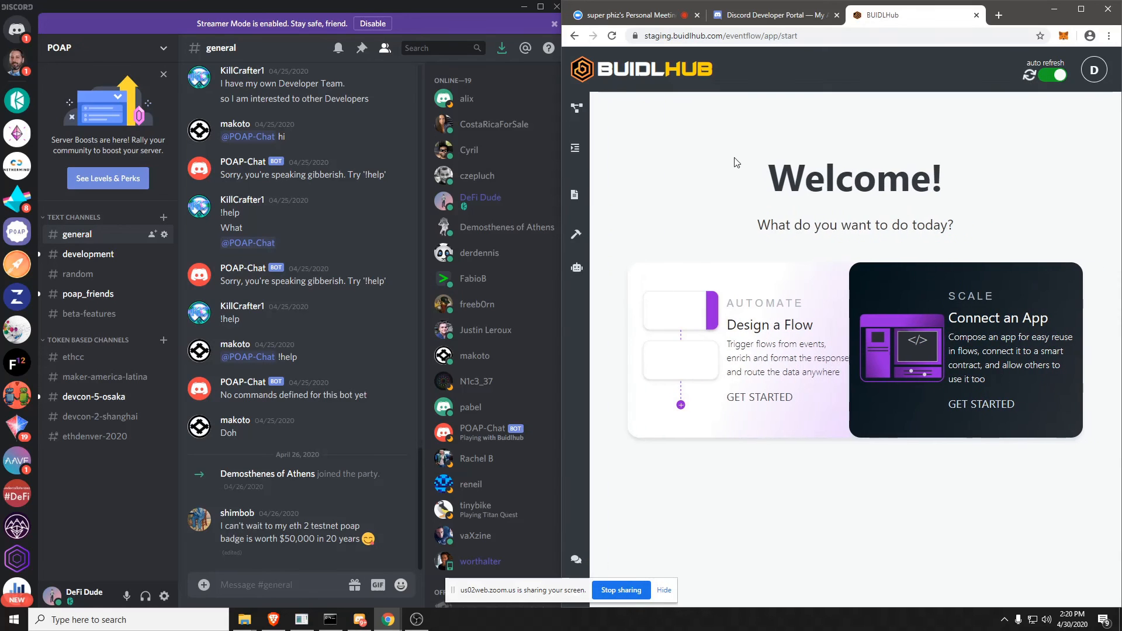
{"action": "left_click", "coordinate": [612, 35]}
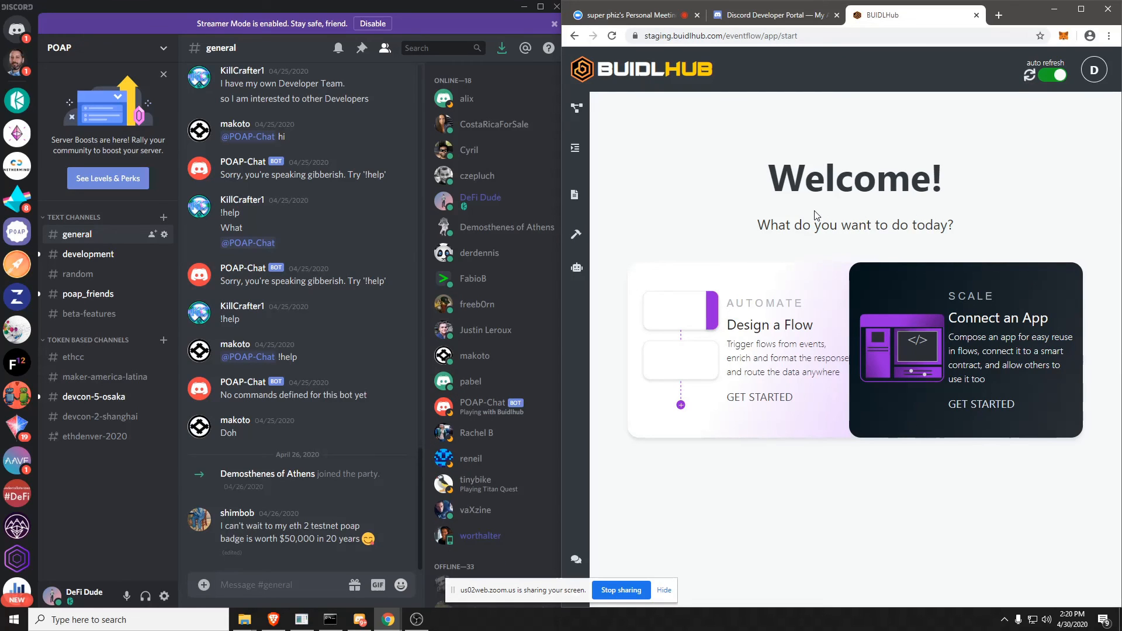
{"action": "mouse_move", "coordinate": [579, 258]}
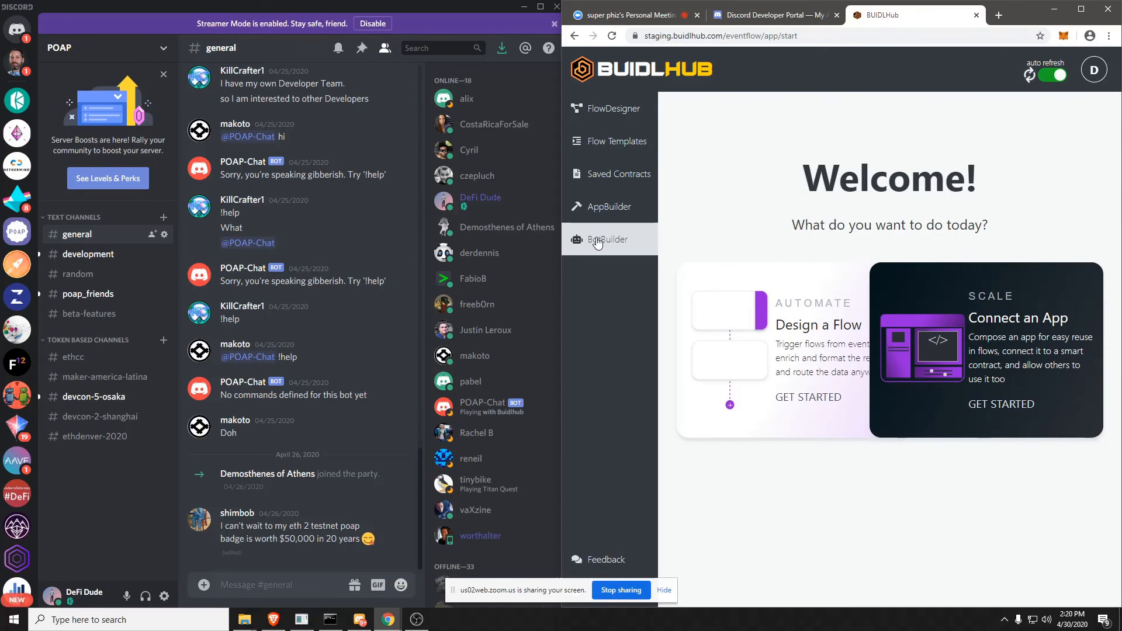
- Create a Discord-type bot named POAP Demo from the bot integrations page
{"action": "left_click", "coordinate": [600, 243]}
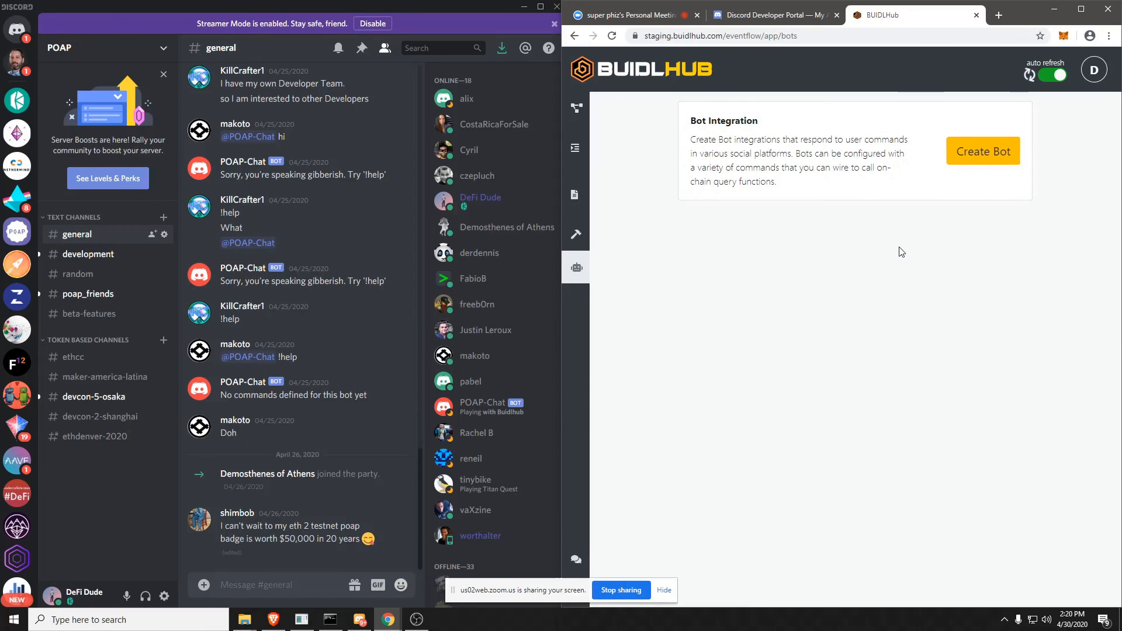
{"action": "left_click", "coordinate": [987, 156]}
{"action": "left_click", "coordinate": [818, 149]}
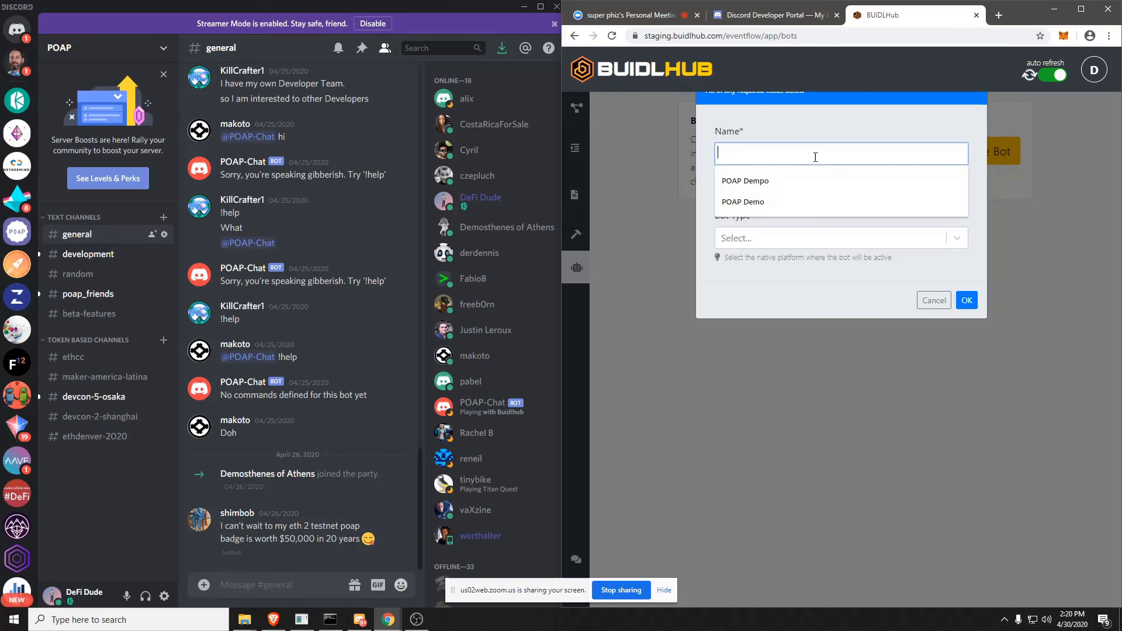
{"action": "left_click", "coordinate": [778, 200]}
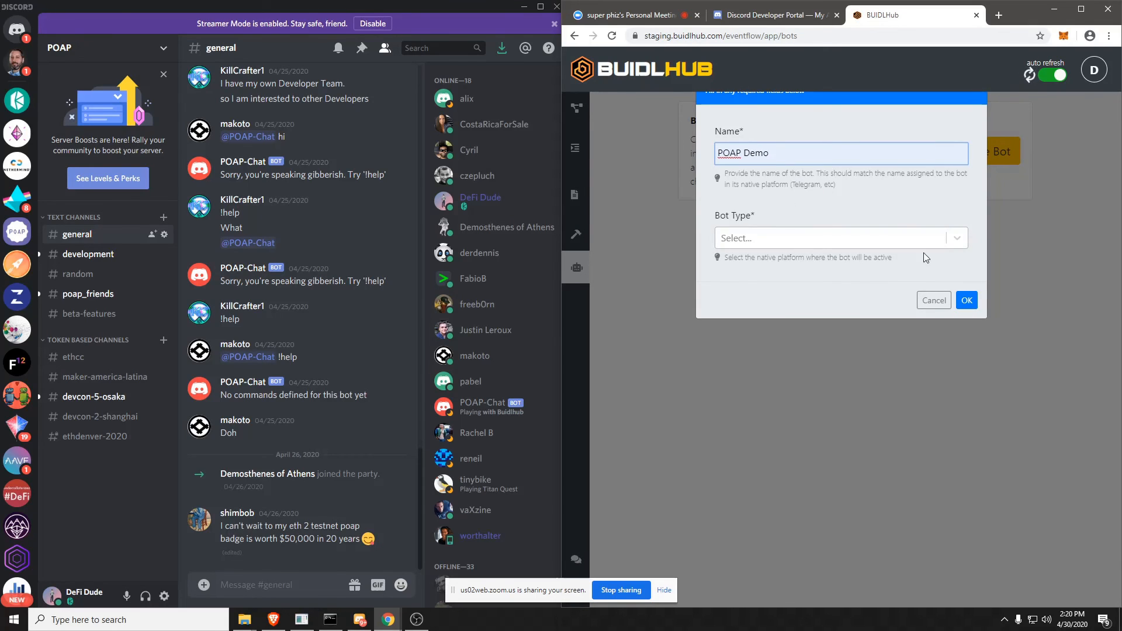
{"action": "left_click", "coordinate": [958, 239]}
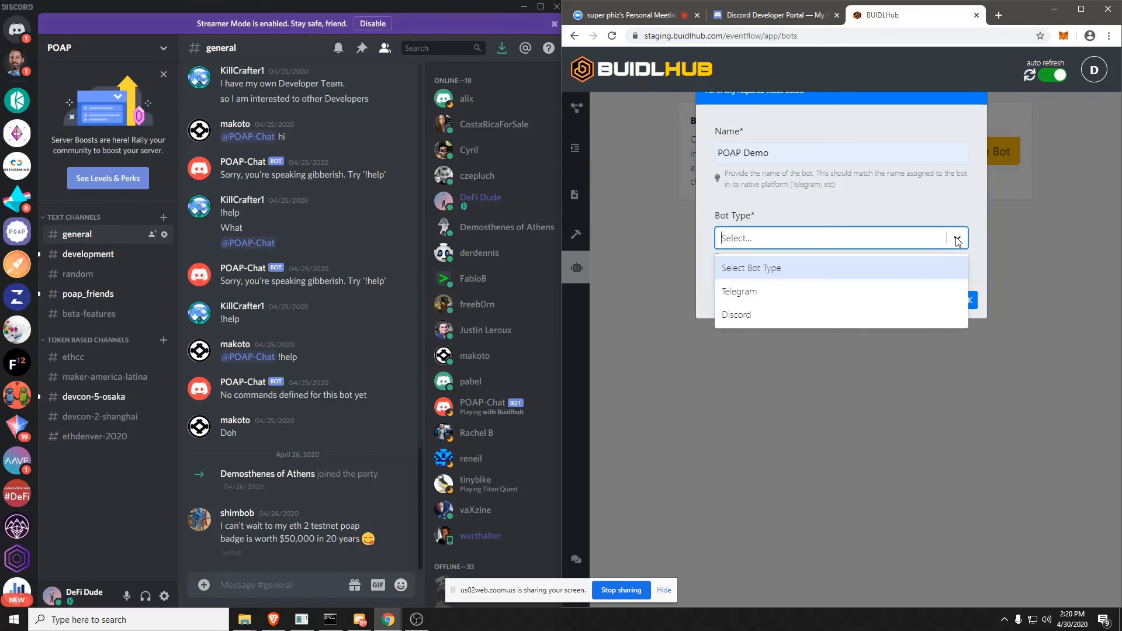
{"action": "left_click", "coordinate": [886, 310]}
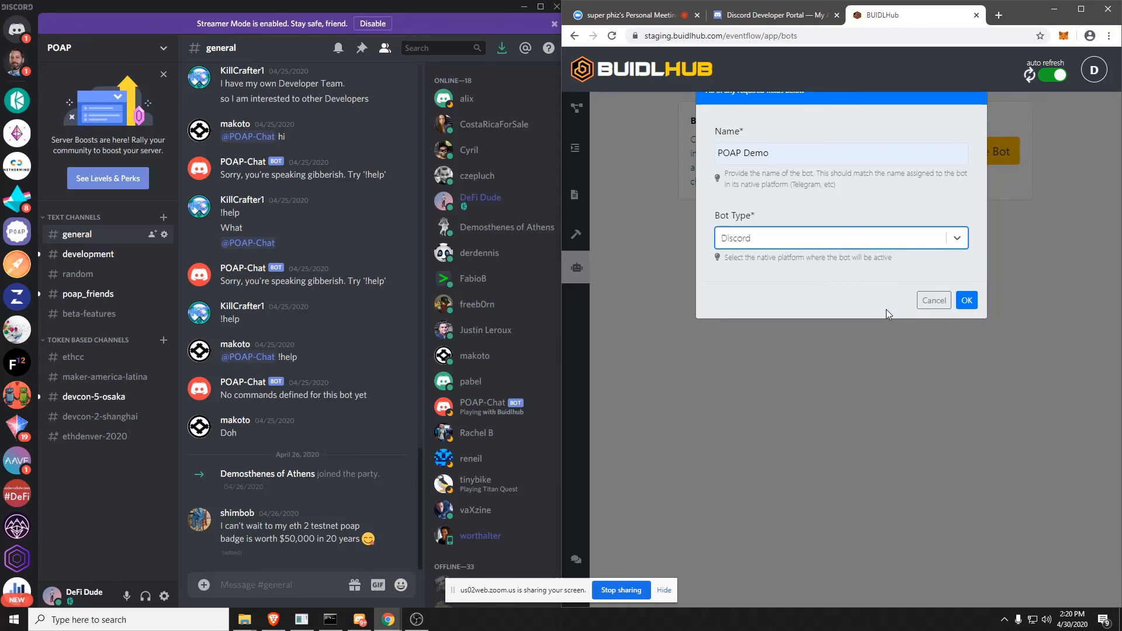
{"action": "left_click", "coordinate": [967, 300]}
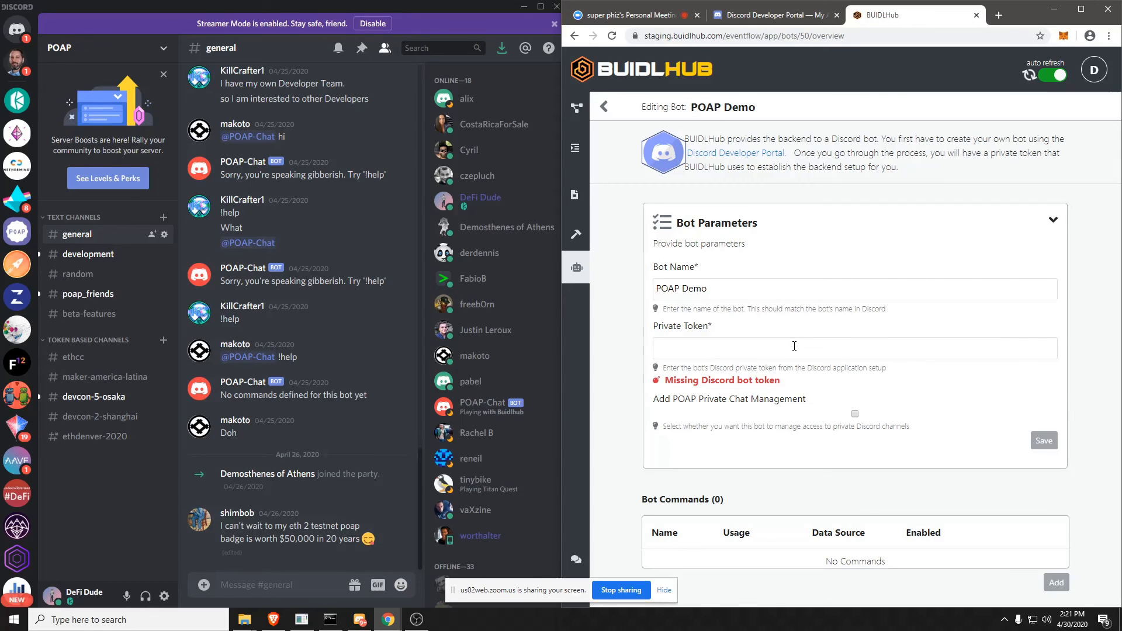
- Paste the bot's private token, enable POAP Private Chat Management, and save the bot
{"action": "left_click", "coordinate": [763, 15]}
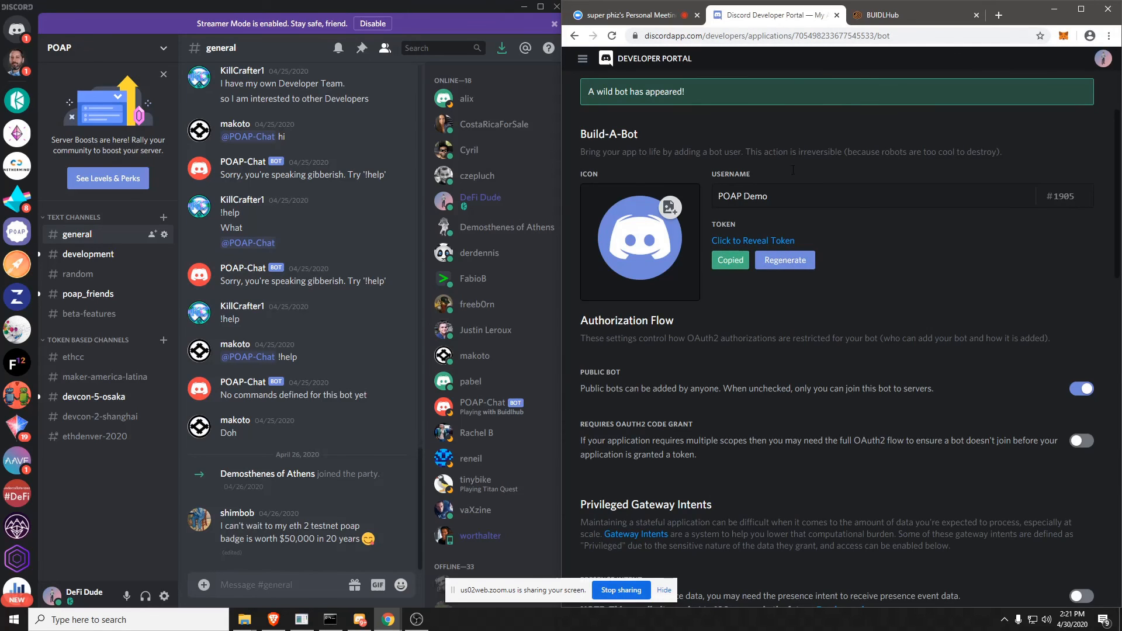
{"action": "left_click", "coordinate": [888, 17]}
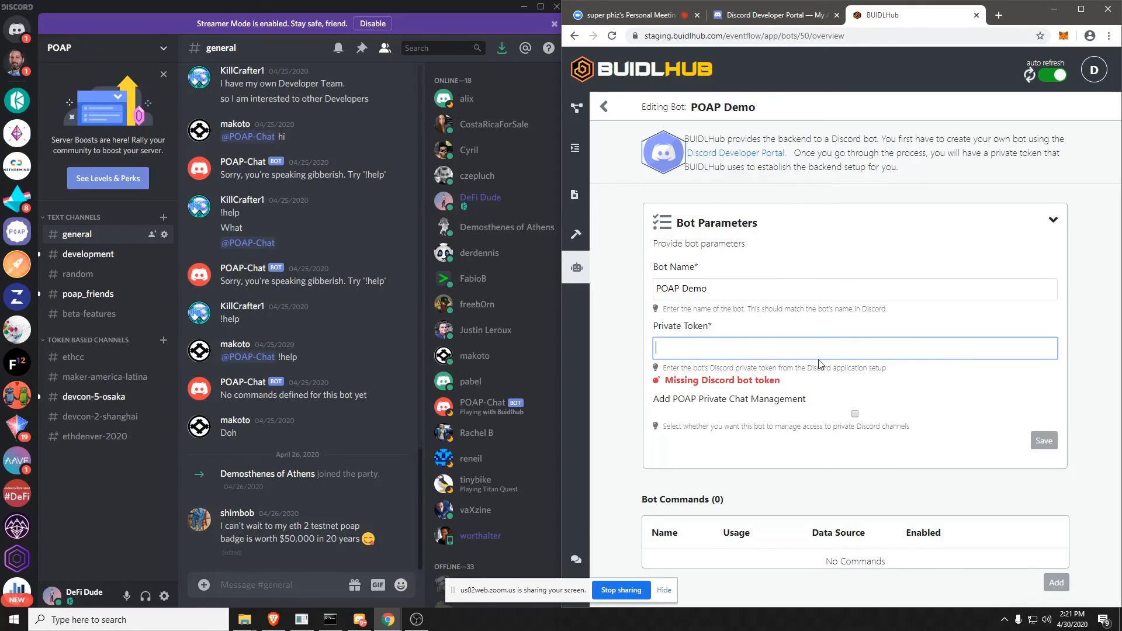
{"action": "key", "text": "ctrl+v"}
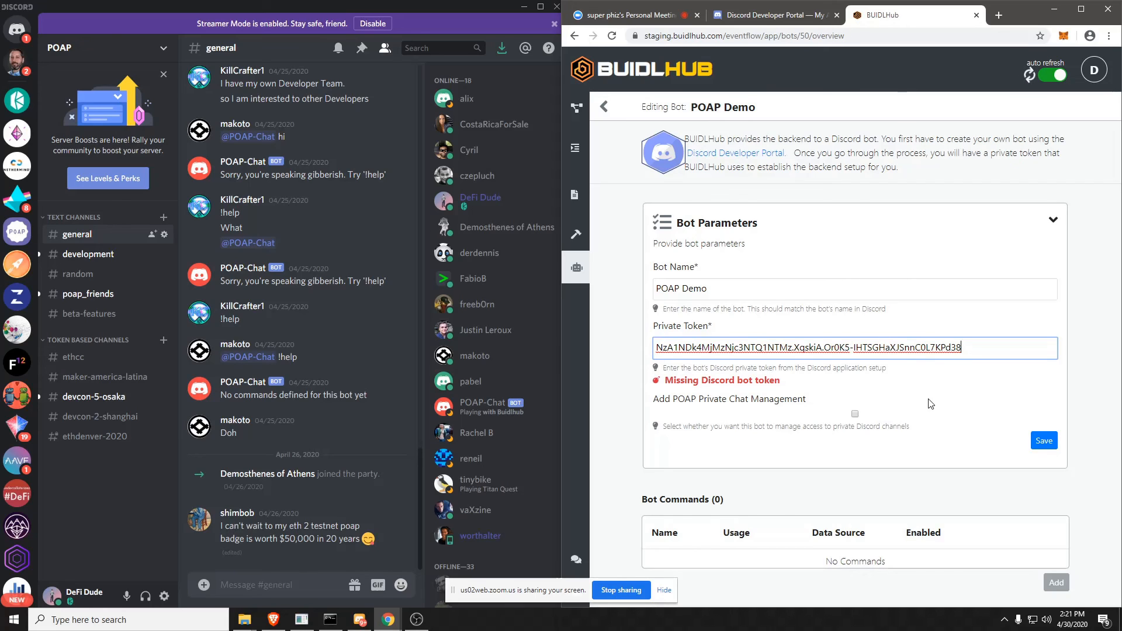
{"action": "left_click", "coordinate": [855, 415]}
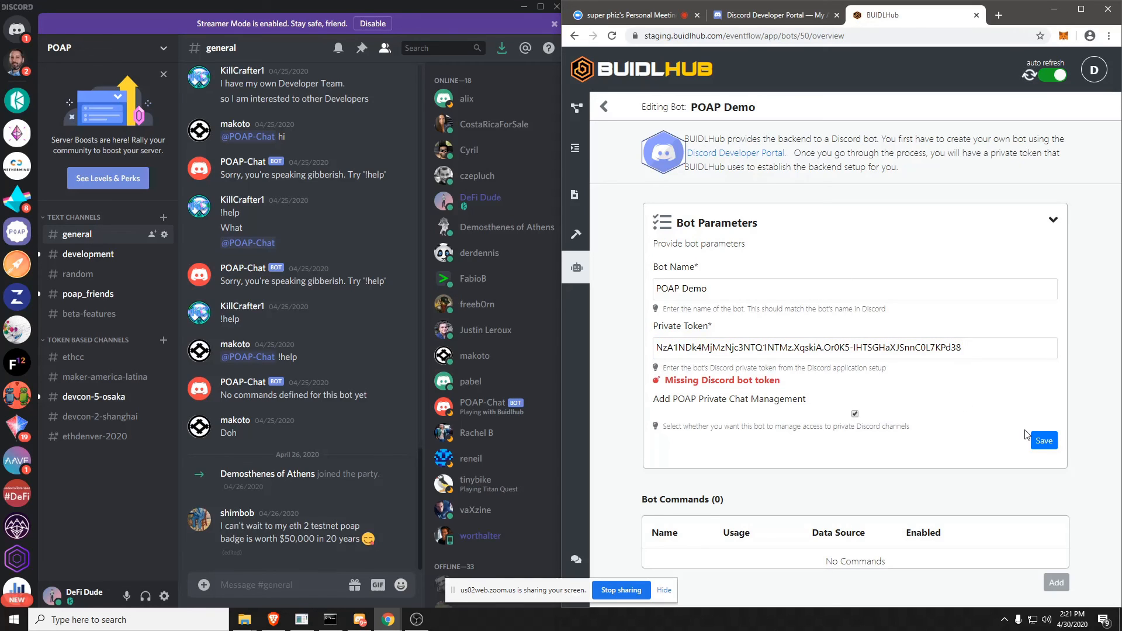
{"action": "left_click", "coordinate": [1045, 441]}
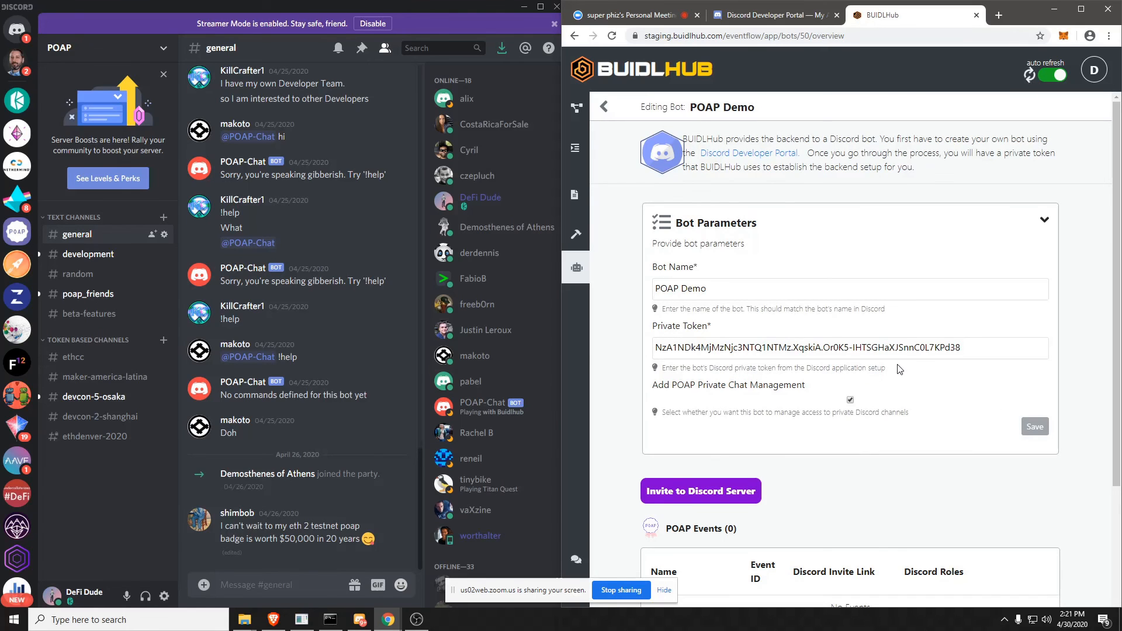
- Start inviting the POAP Demo bot to a Discord server
{"action": "scroll", "coordinate": [899, 369], "scroll_direction": "down", "scroll_amount": 2}
{"action": "scroll", "coordinate": [866, 362], "scroll_direction": "up", "scroll_amount": 3}
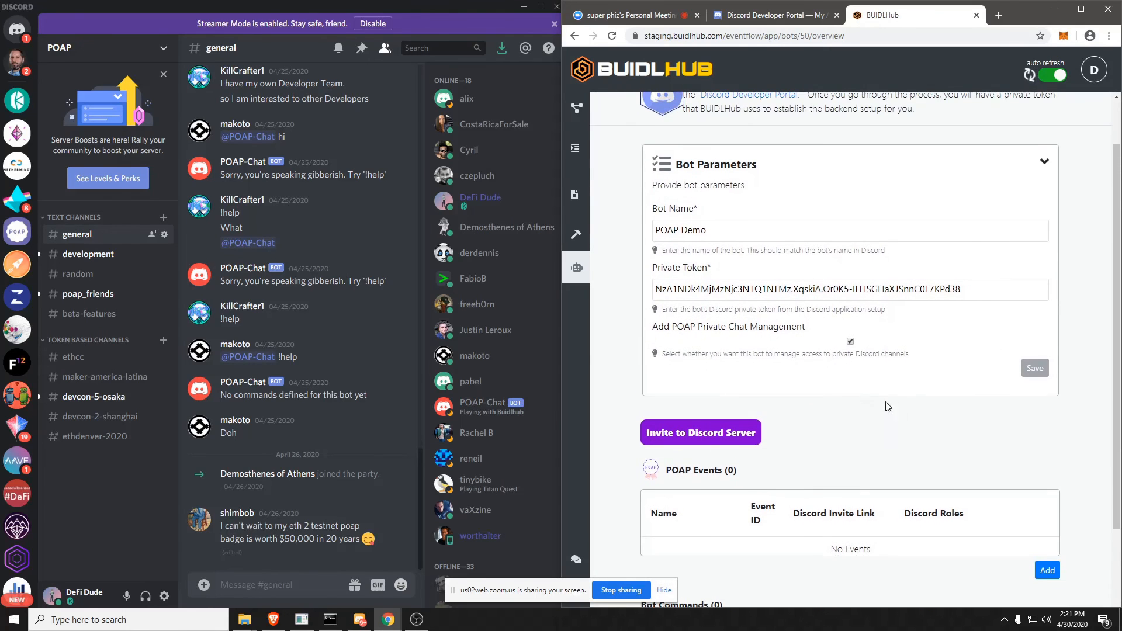
{"action": "left_click", "coordinate": [707, 491]}
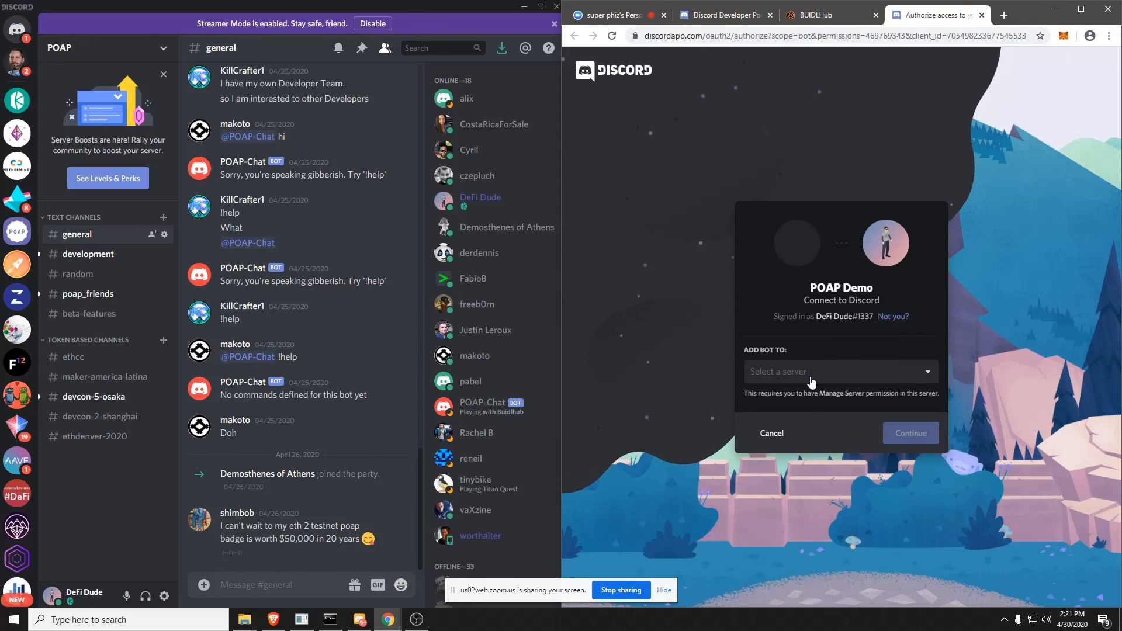
- Choose the POAP server for the bot and authorize its permissions
{"action": "left_click", "coordinate": [810, 380]}
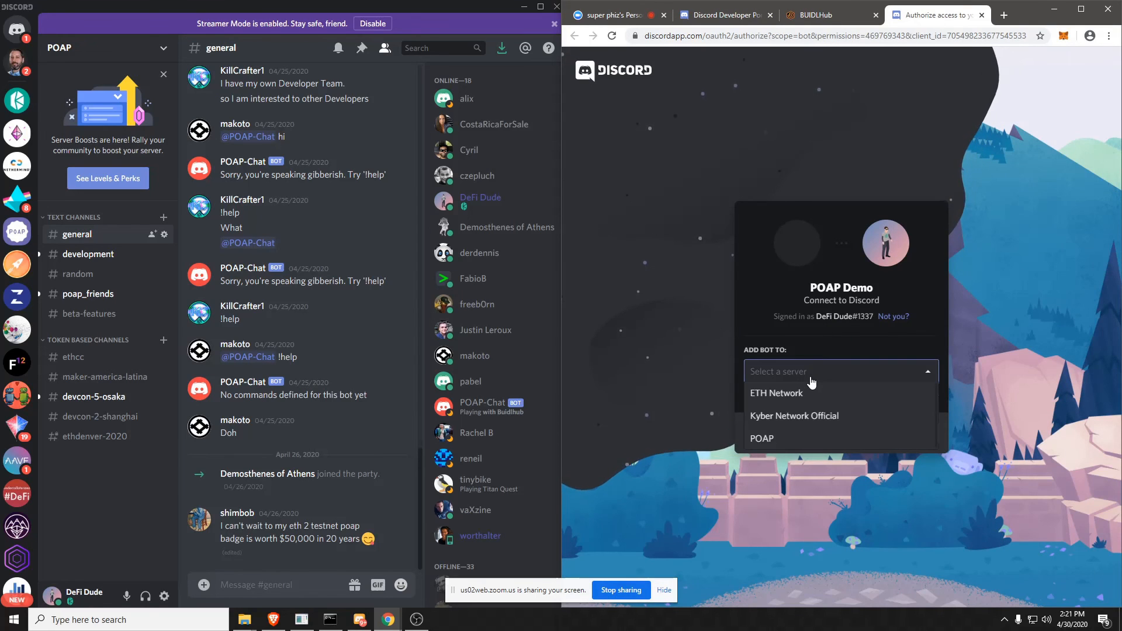
{"action": "left_click", "coordinate": [782, 437]}
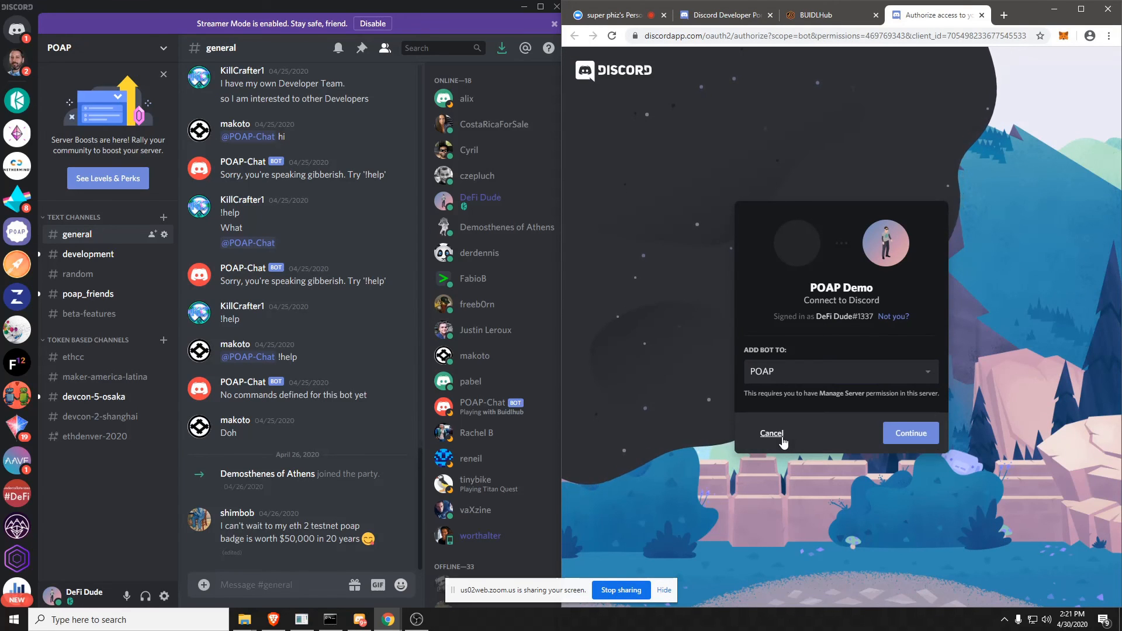
{"action": "left_click", "coordinate": [911, 434]}
{"action": "scroll", "coordinate": [871, 401], "scroll_direction": "down", "scroll_amount": 1}
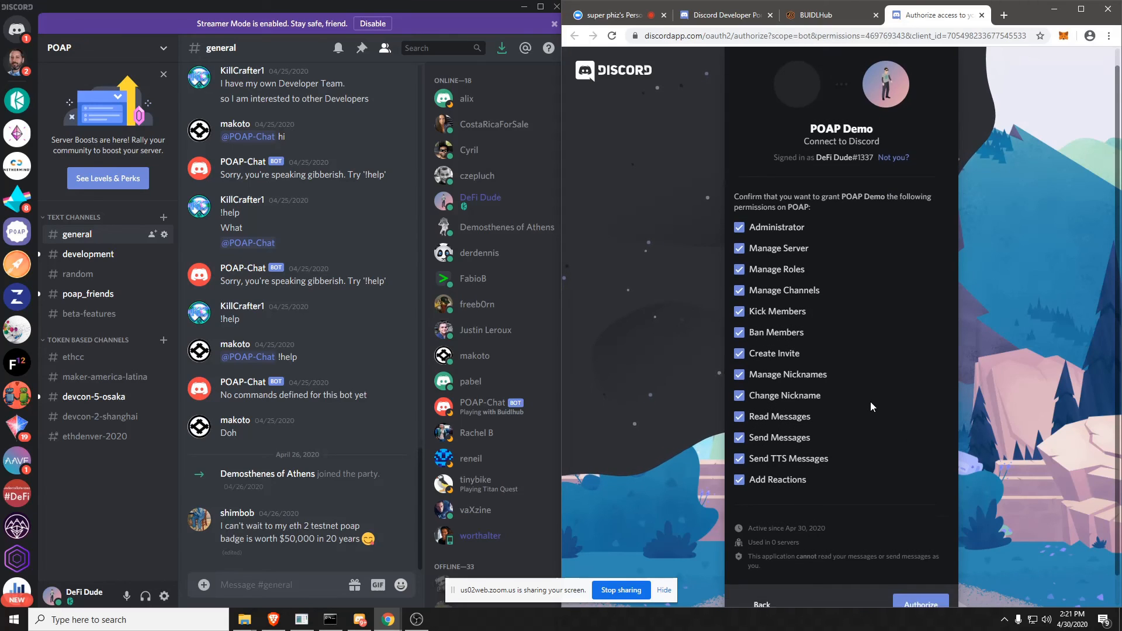
{"action": "left_click", "coordinate": [907, 574]}
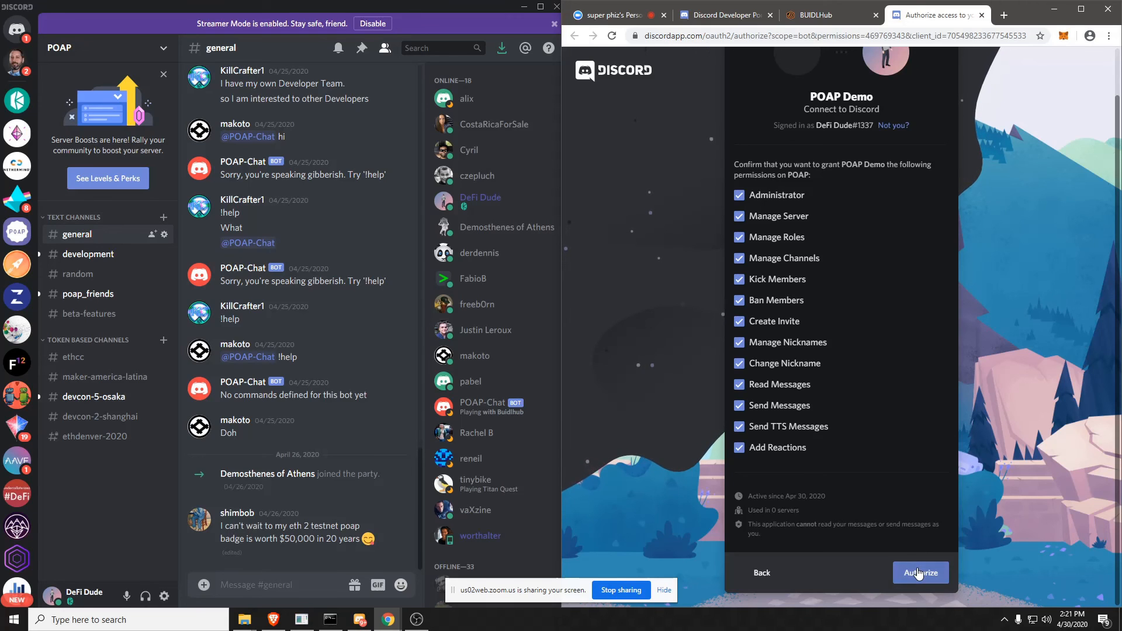
{"action": "left_click", "coordinate": [919, 574]}
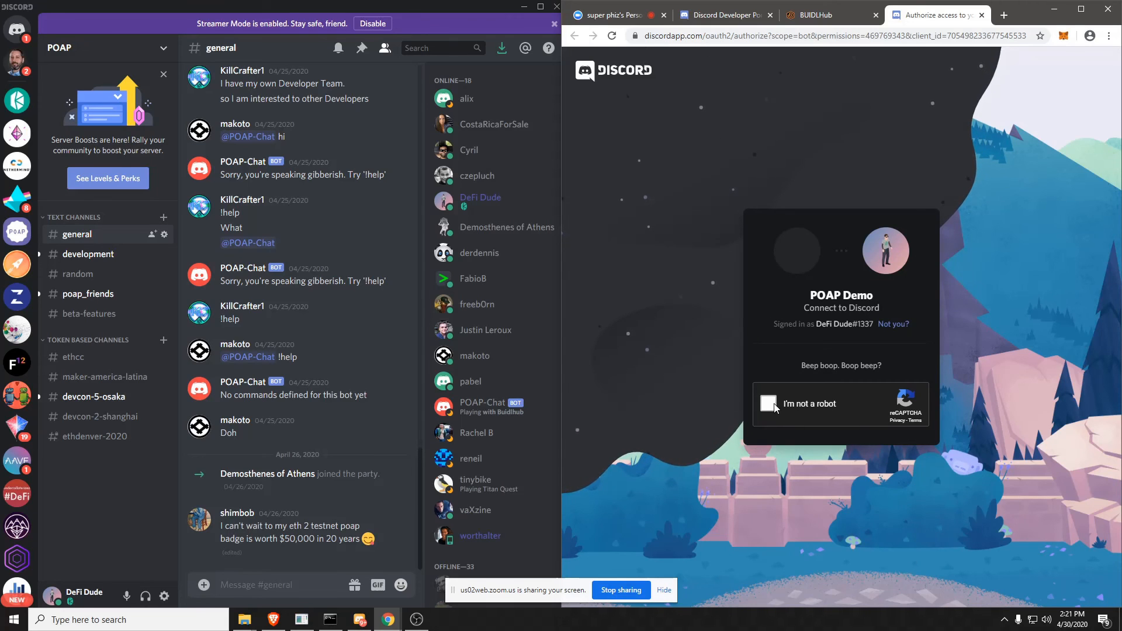
- Pass the reCAPTCHA bus-tile challenge and close the finished authorization tab
{"action": "left_click", "coordinate": [773, 404]}
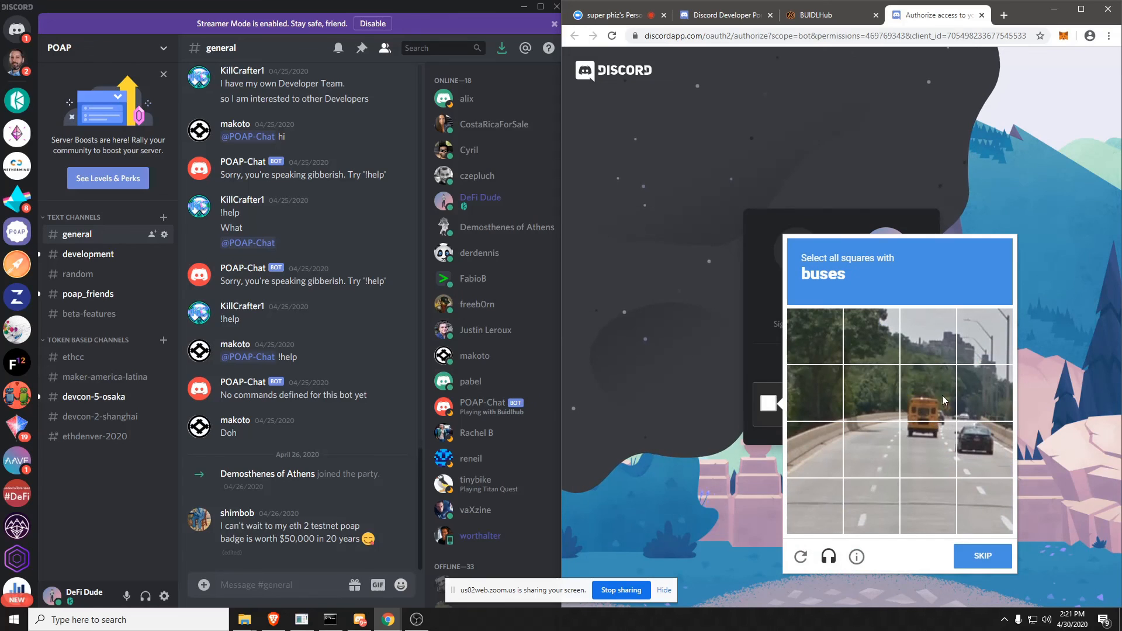
{"action": "left_click", "coordinate": [942, 395]}
{"action": "left_click", "coordinate": [939, 454]}
{"action": "left_click", "coordinate": [983, 556]}
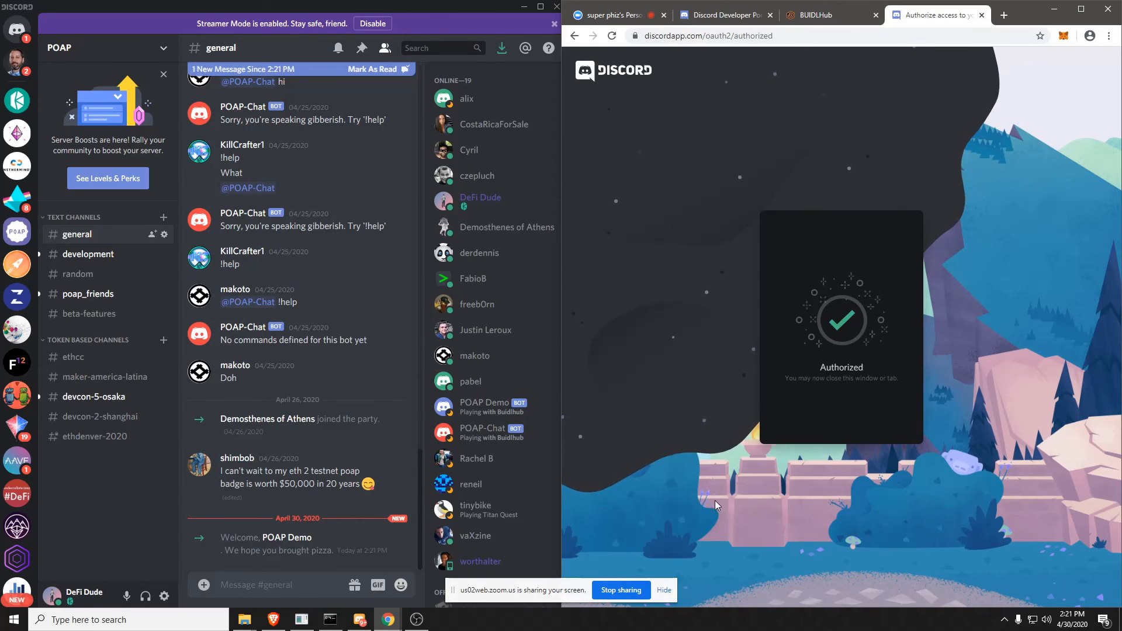
{"action": "left_click", "coordinate": [816, 15]}
{"action": "left_click", "coordinate": [936, 17]}
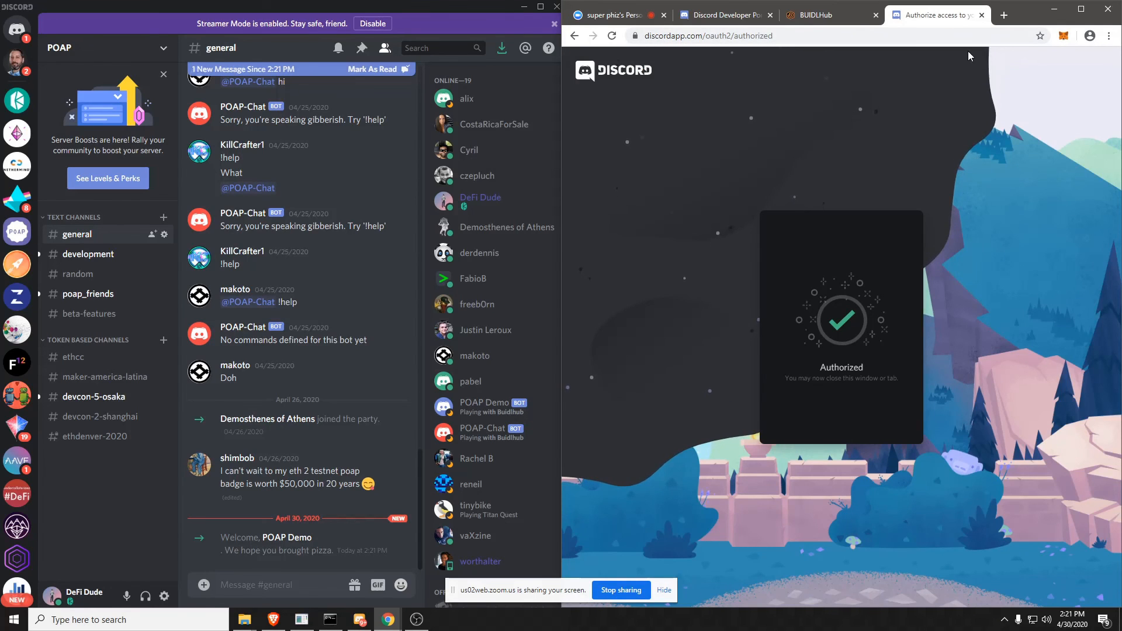
{"action": "left_click", "coordinate": [982, 14]}
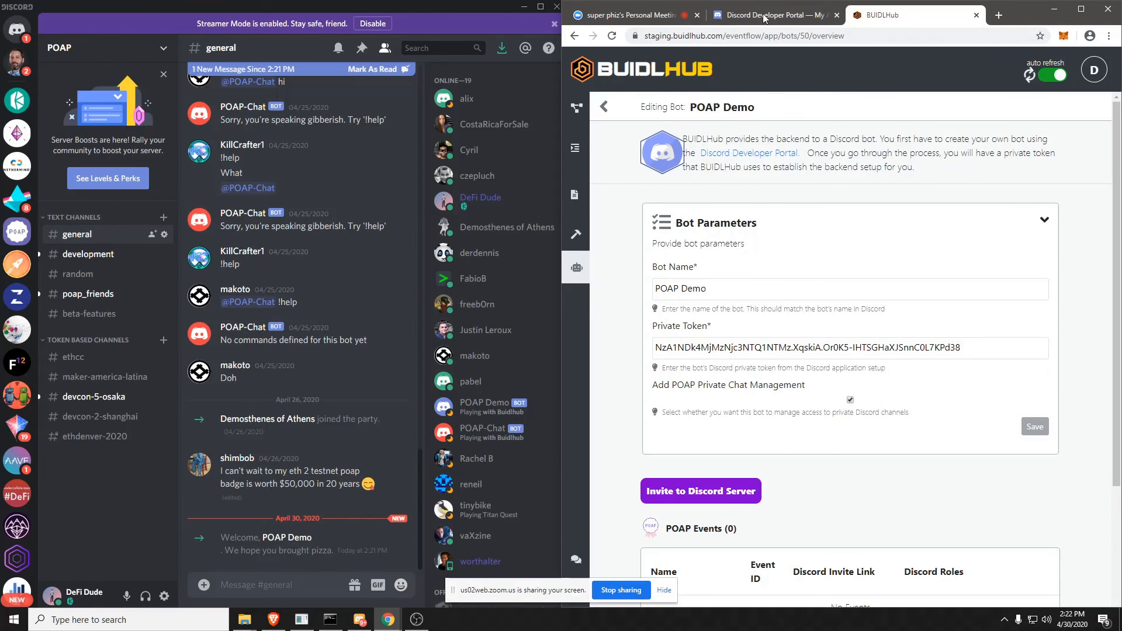
- Maximize Discord, check the POAP Demo bot's profile, and open the POAP server options
{"action": "left_click", "coordinate": [329, 192]}
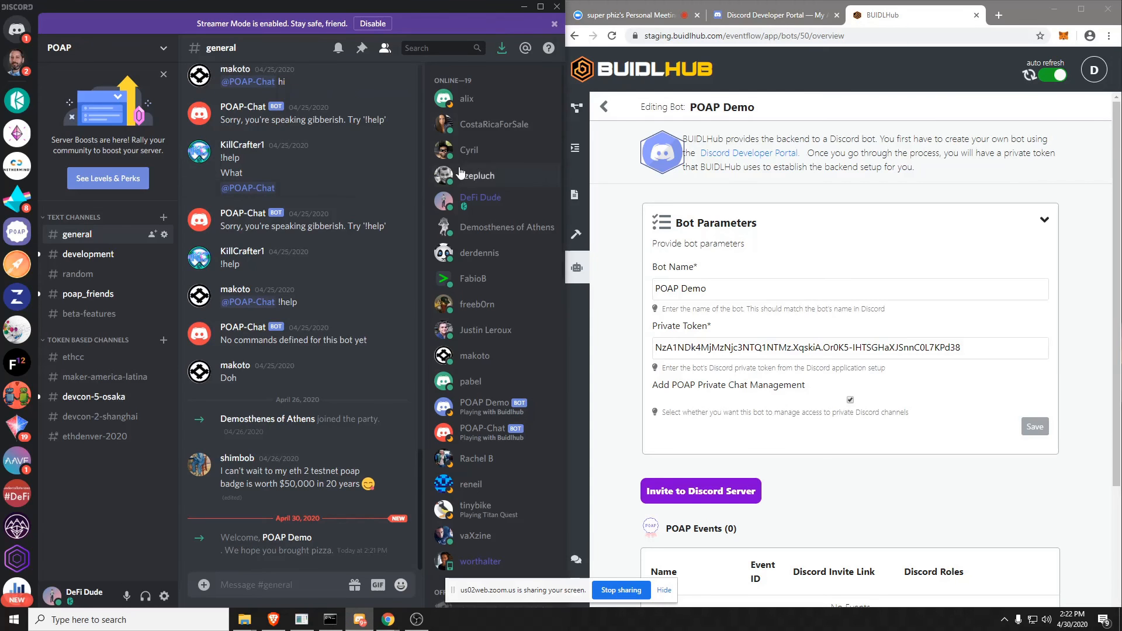
{"action": "left_click", "coordinate": [547, 7]}
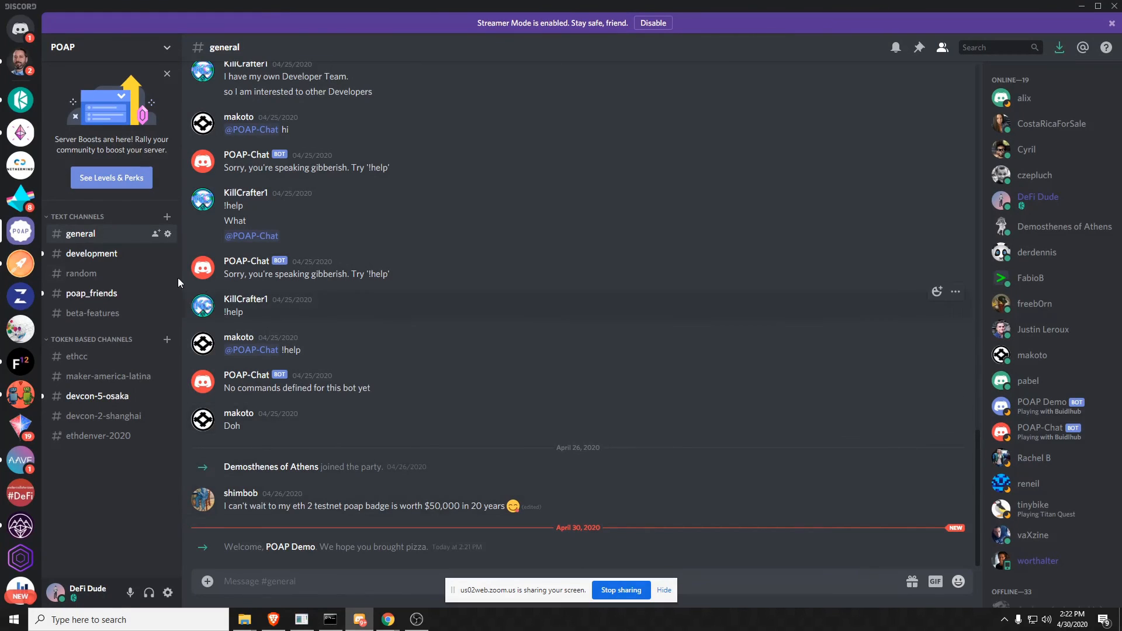
{"action": "left_click", "coordinate": [284, 549]}
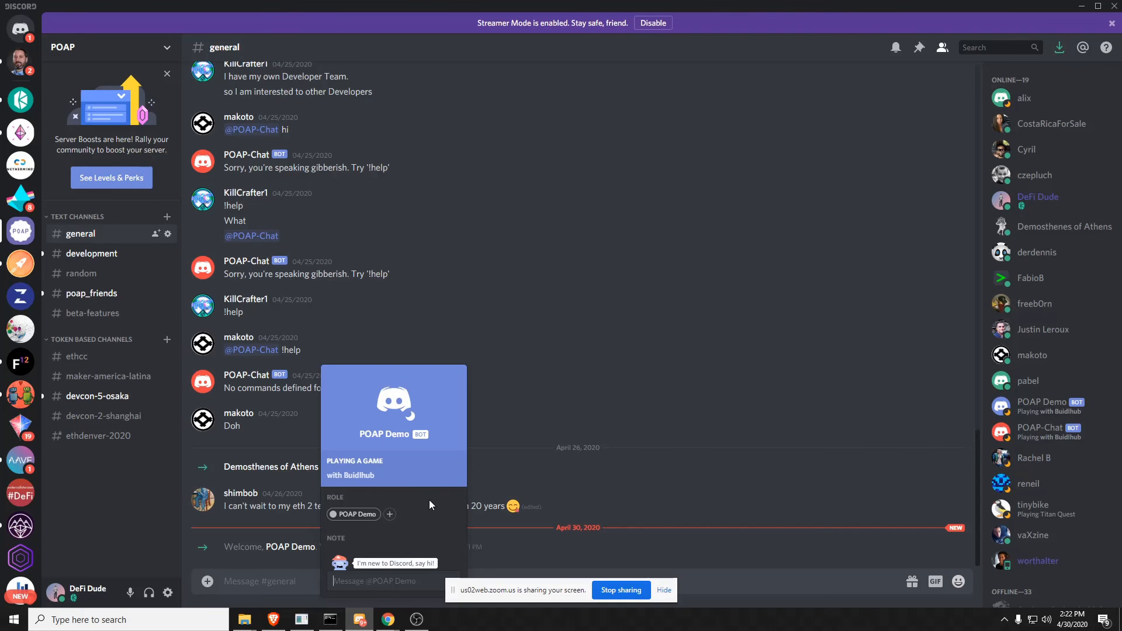
{"action": "right_click", "coordinate": [21, 232]}
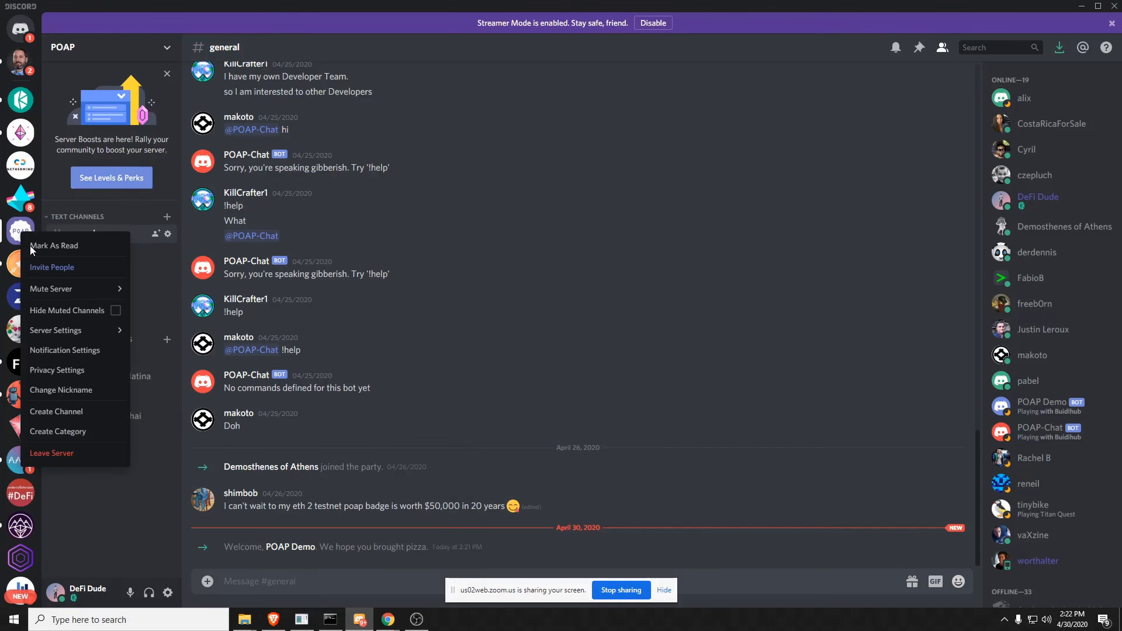
- Inspect the POAP Demo role in Roles settings and on the bot's profile card
{"action": "mouse_move", "coordinate": [65, 332]}
{"action": "left_click", "coordinate": [154, 276]}
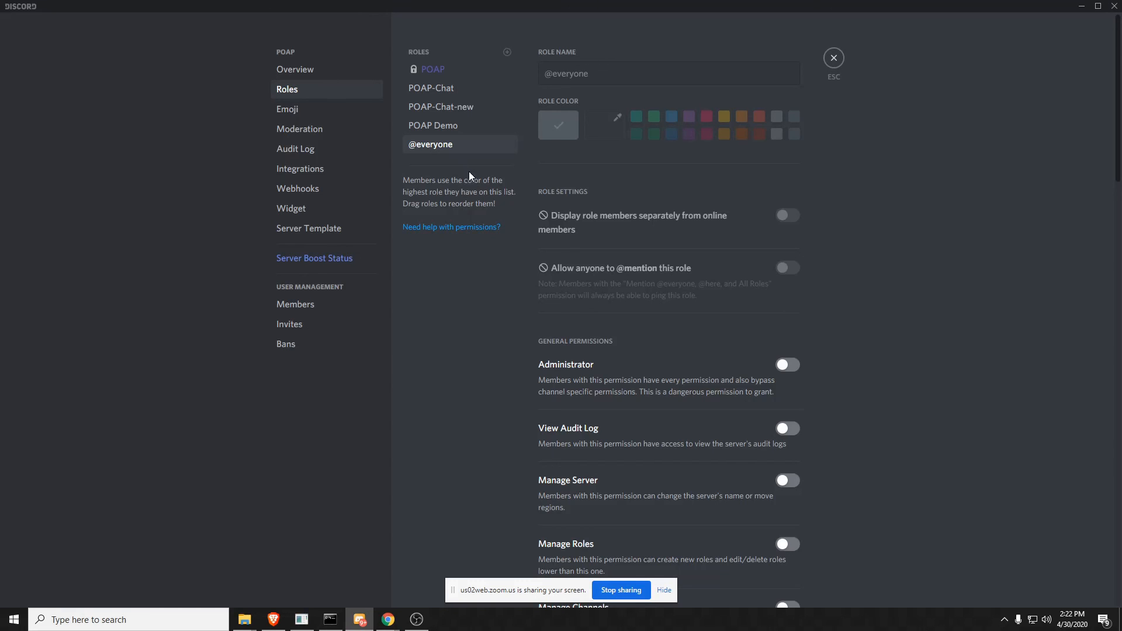
{"action": "left_click", "coordinate": [493, 124]}
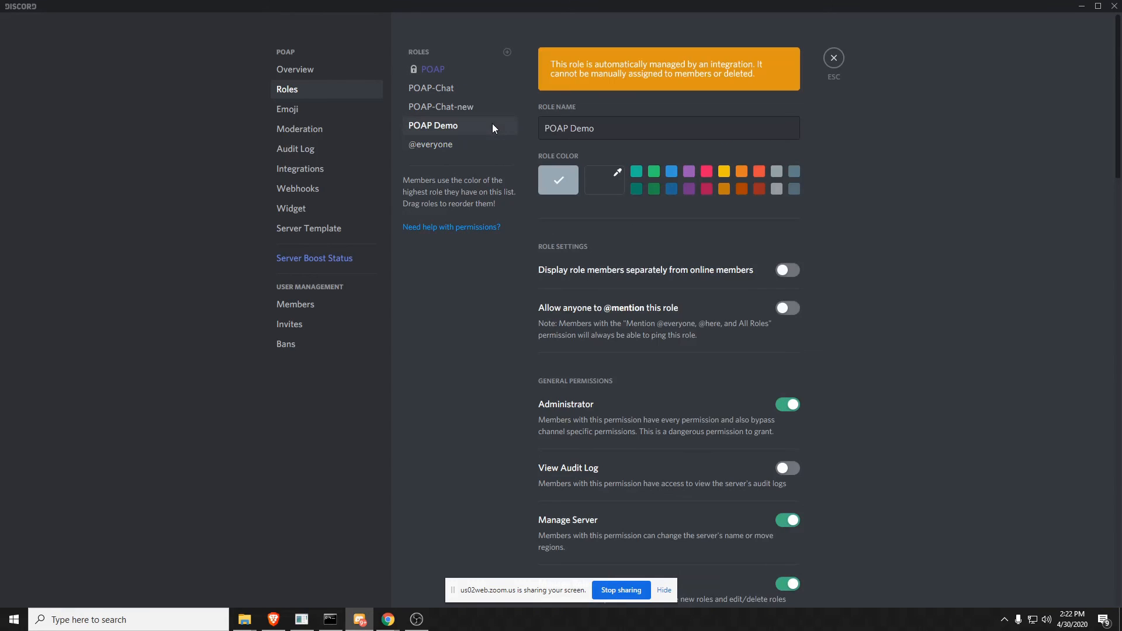
{"action": "left_click", "coordinate": [833, 58]}
{"action": "left_click", "coordinate": [296, 553]}
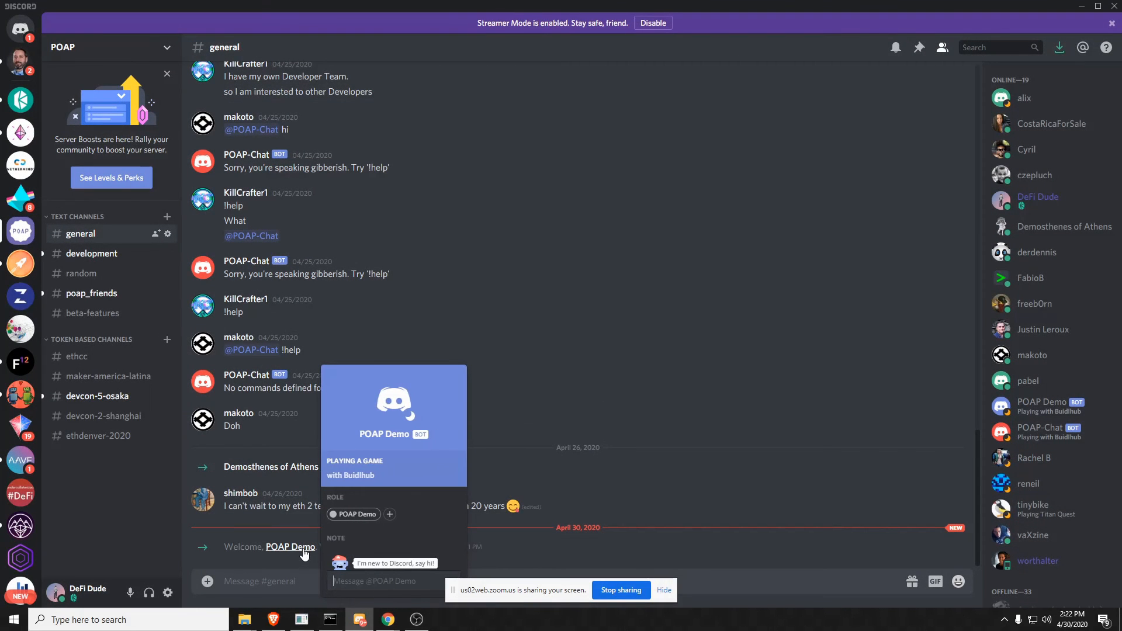
- Drag the POAP Demo role up to sit directly below POAP
{"action": "right_click", "coordinate": [20, 231]}
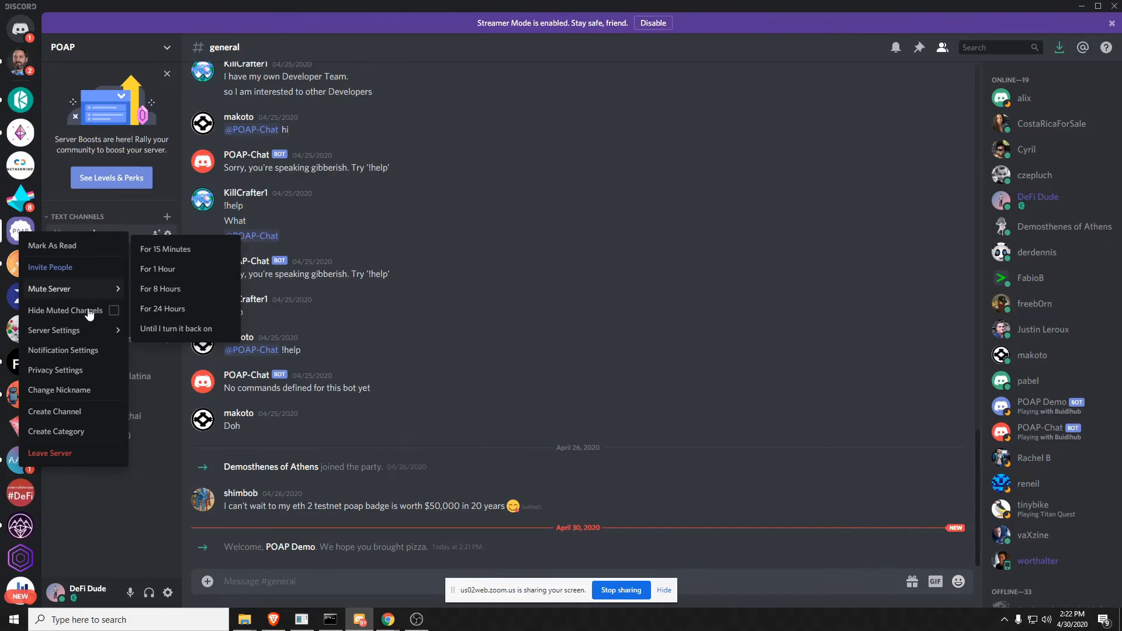
{"action": "mouse_move", "coordinate": [76, 330]}
{"action": "left_click", "coordinate": [150, 277]}
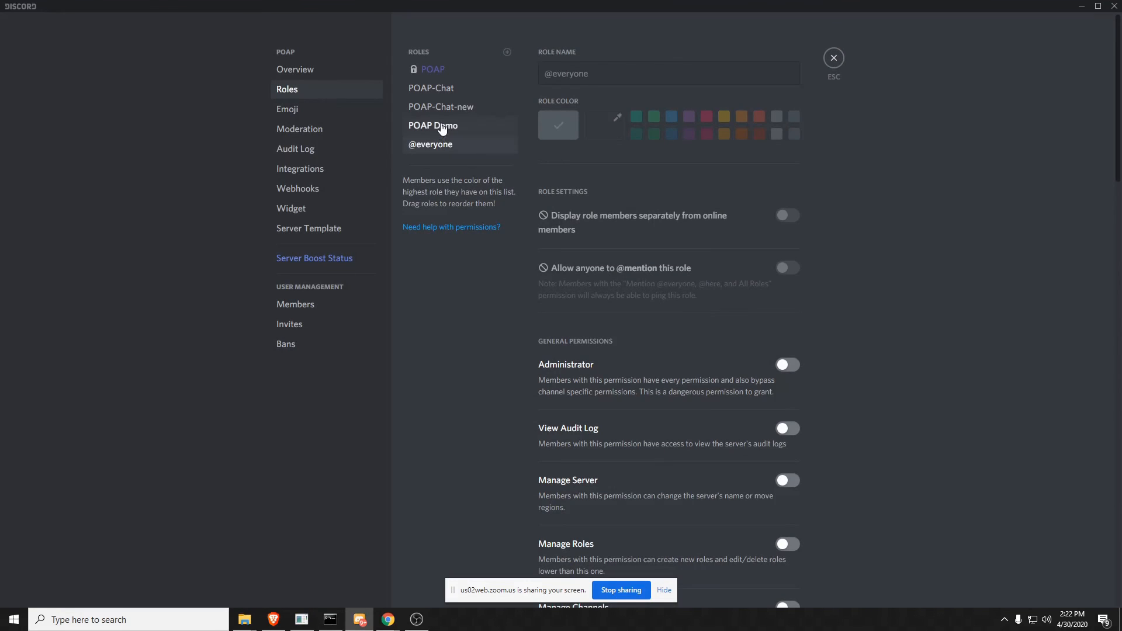
{"action": "left_click_drag", "start_coordinate": [448, 123], "coordinate": [451, 89]}
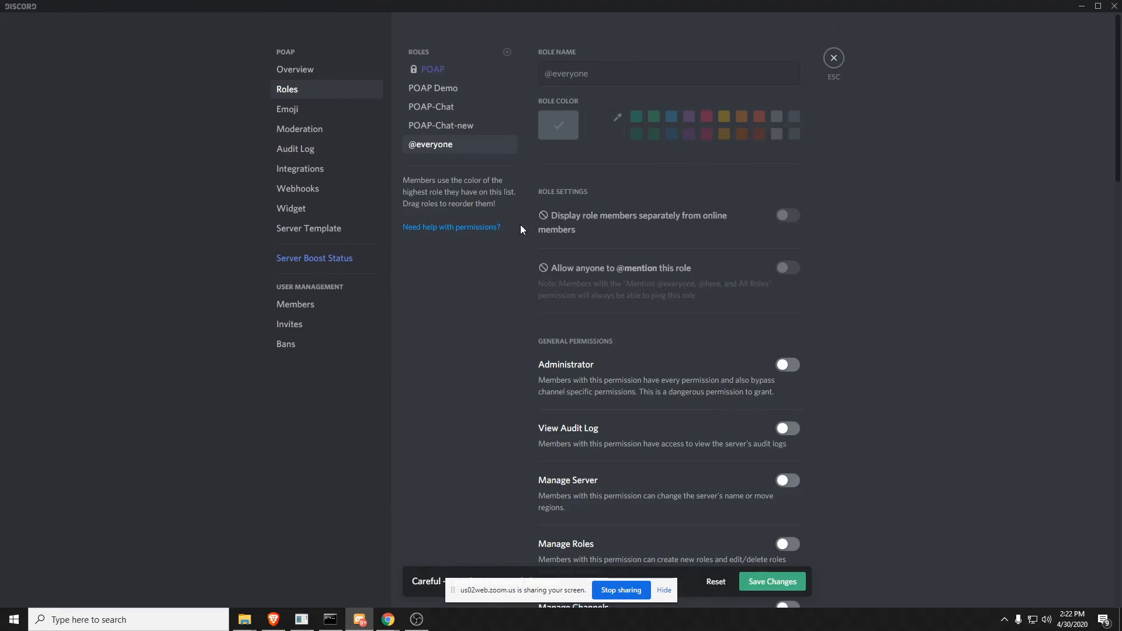
- Add and save an 'ETH Denver Attendee' role in the POAP server, then close settings
{"action": "left_click", "coordinate": [506, 52]}
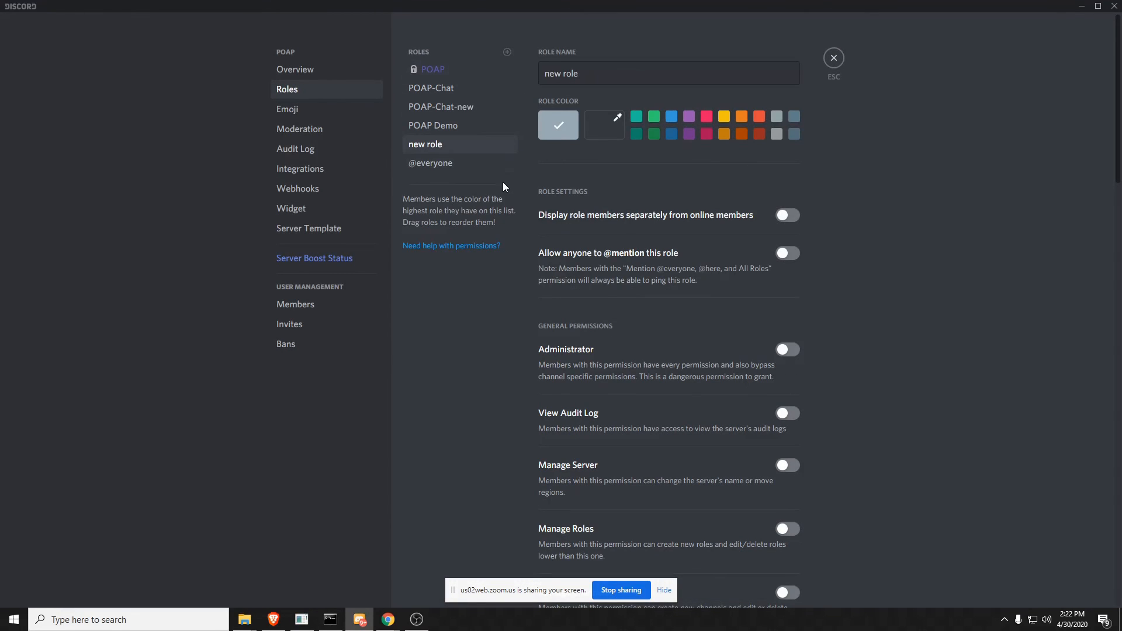
{"action": "triple_click", "coordinate": [564, 74]}
{"action": "type", "text": "ETH"}
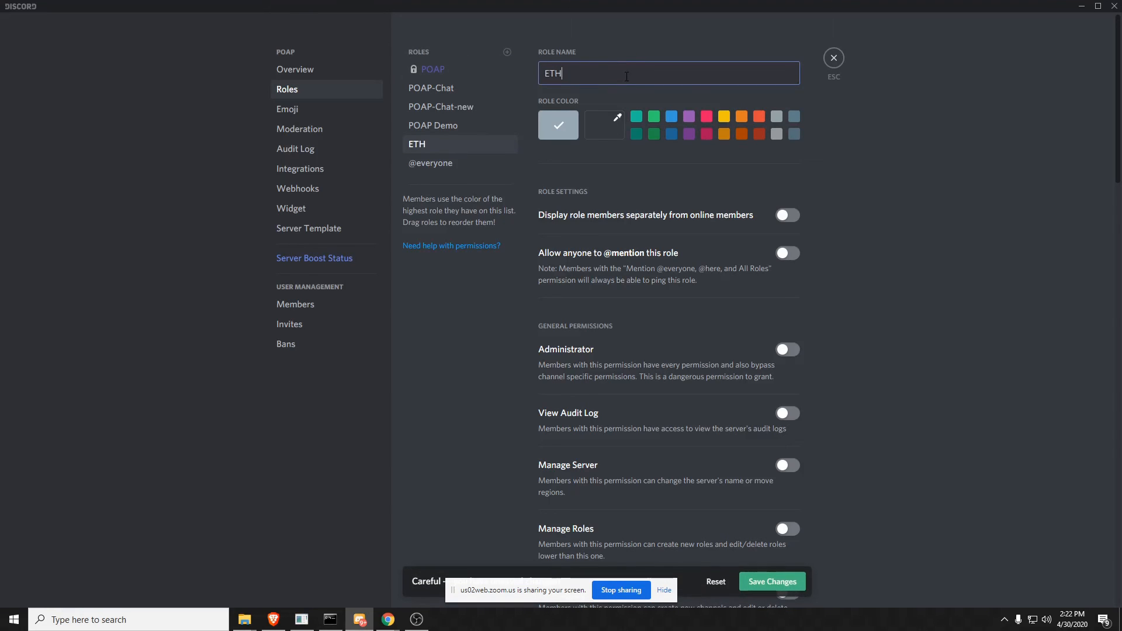
{"action": "type", "text": " Denver Attendee"}
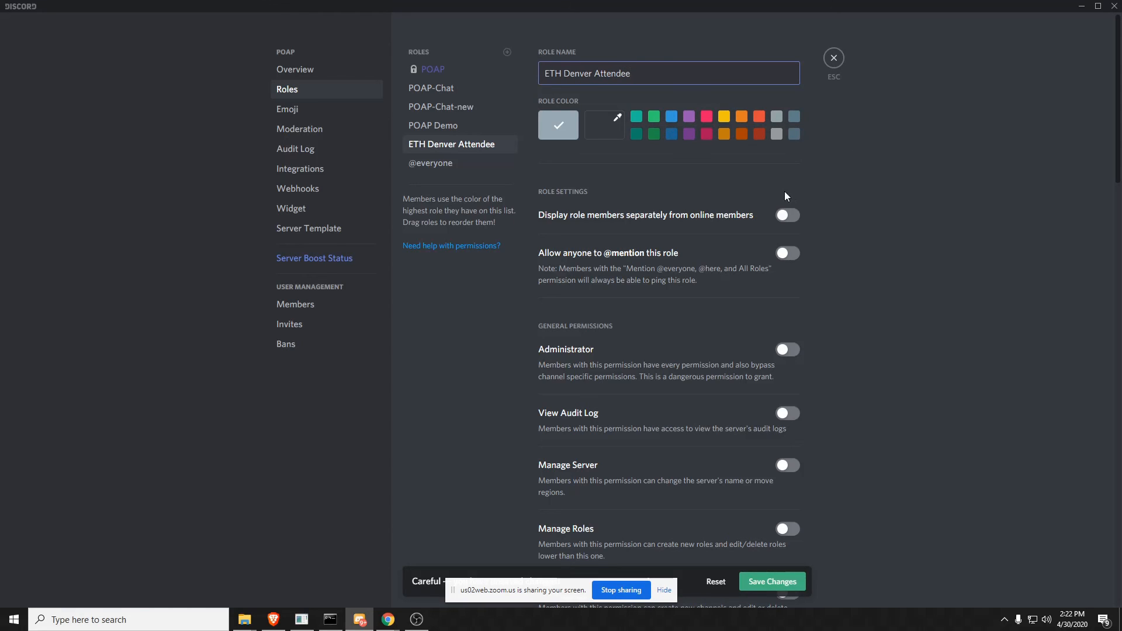
{"action": "left_click", "coordinate": [932, 215]}
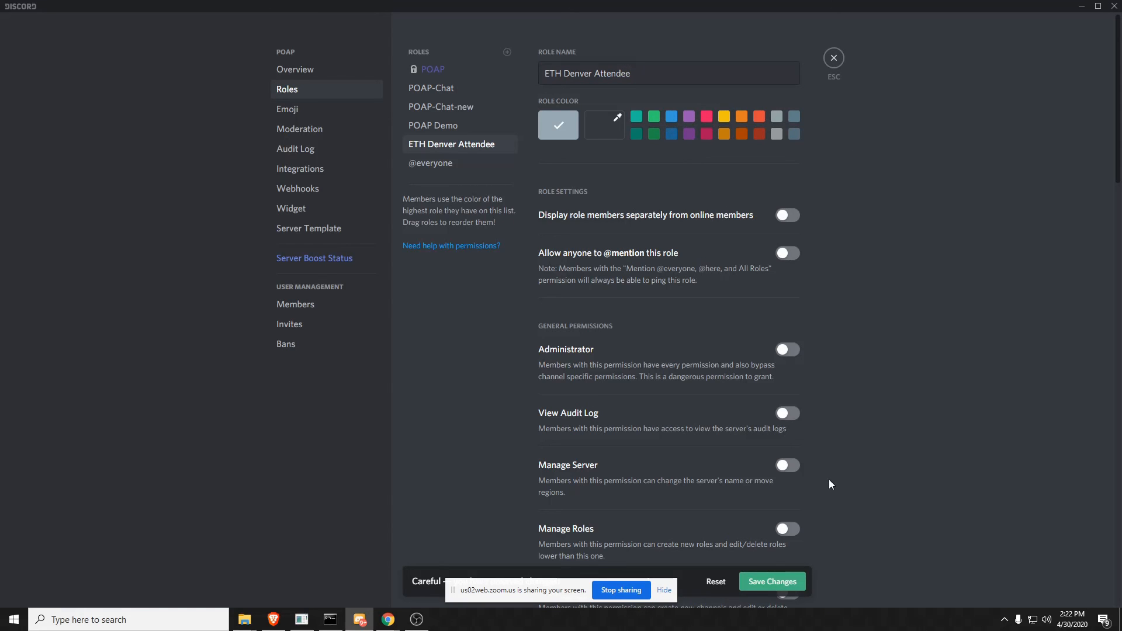
{"action": "left_click", "coordinate": [773, 582]}
{"action": "left_click", "coordinate": [834, 57]}
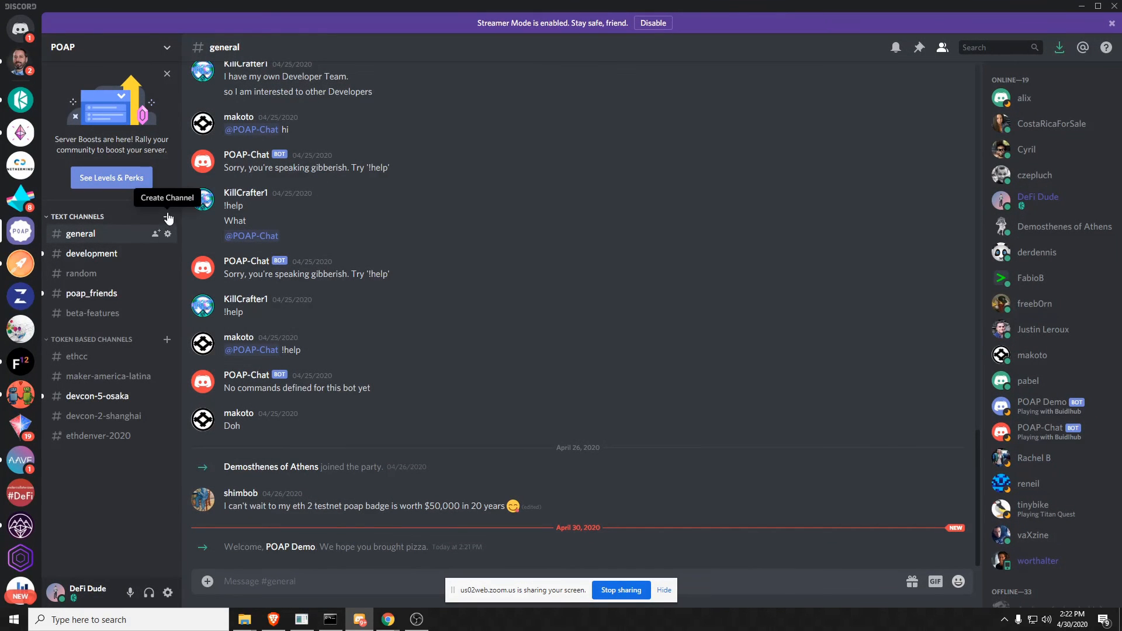
- Create a #denver-test text channel under Token Based Channels and open its channel settings
{"action": "left_click", "coordinate": [167, 339]}
{"action": "type", "text": "denverte"}
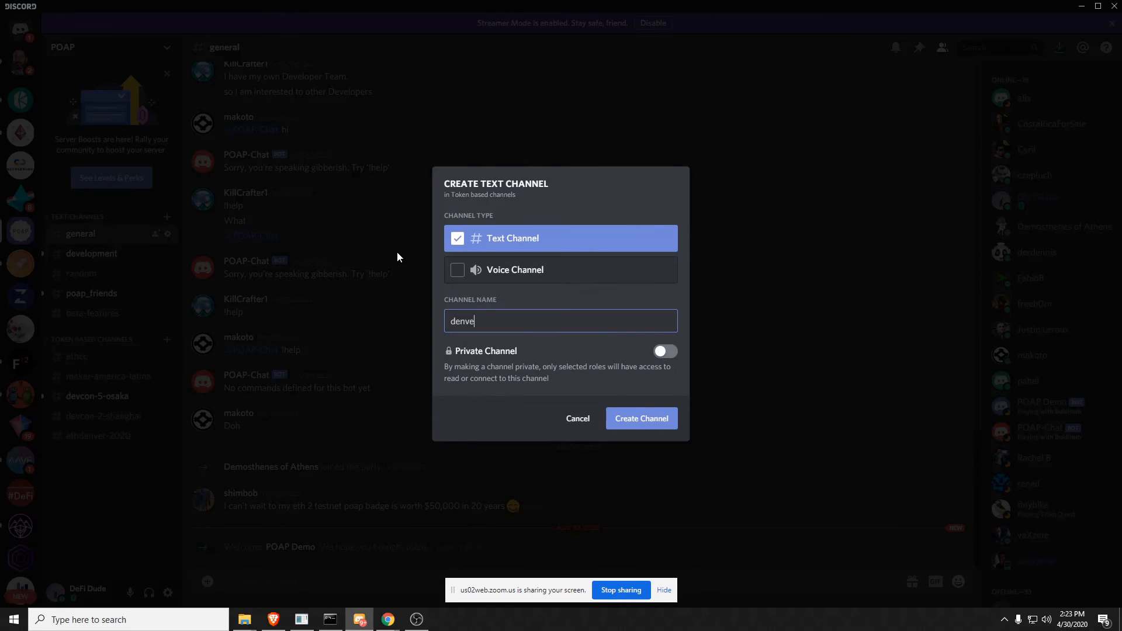
{"action": "key", "text": "BackSpace"}
{"action": "key", "text": "BackSpace"}
{"action": "type", "text": "-test"}
{"action": "left_click", "coordinate": [639, 420]}
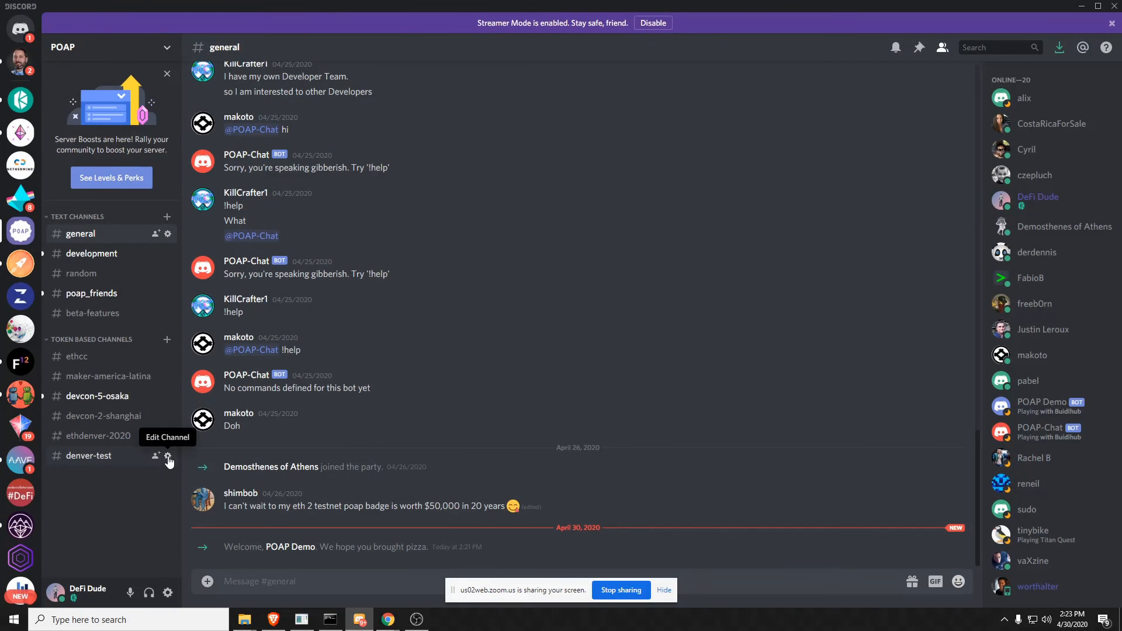
{"action": "left_click", "coordinate": [167, 456]}
- On the Permissions page, add the POAP Demo role, then discard the unsaved Read Messages change
{"action": "left_click", "coordinate": [302, 91]}
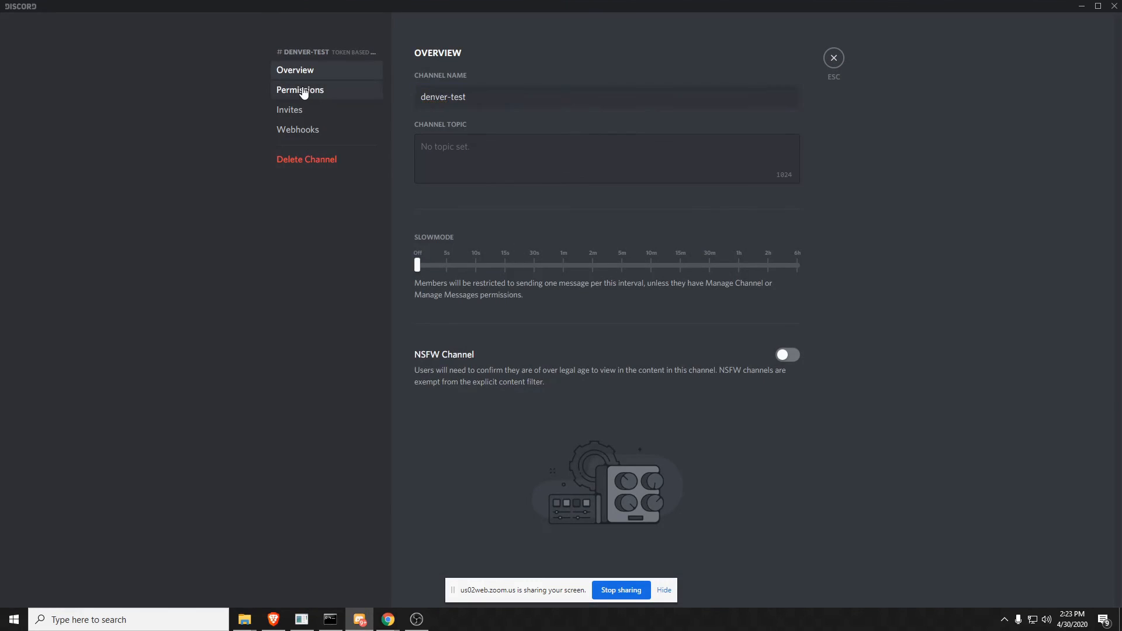
{"action": "left_click", "coordinate": [507, 92]}
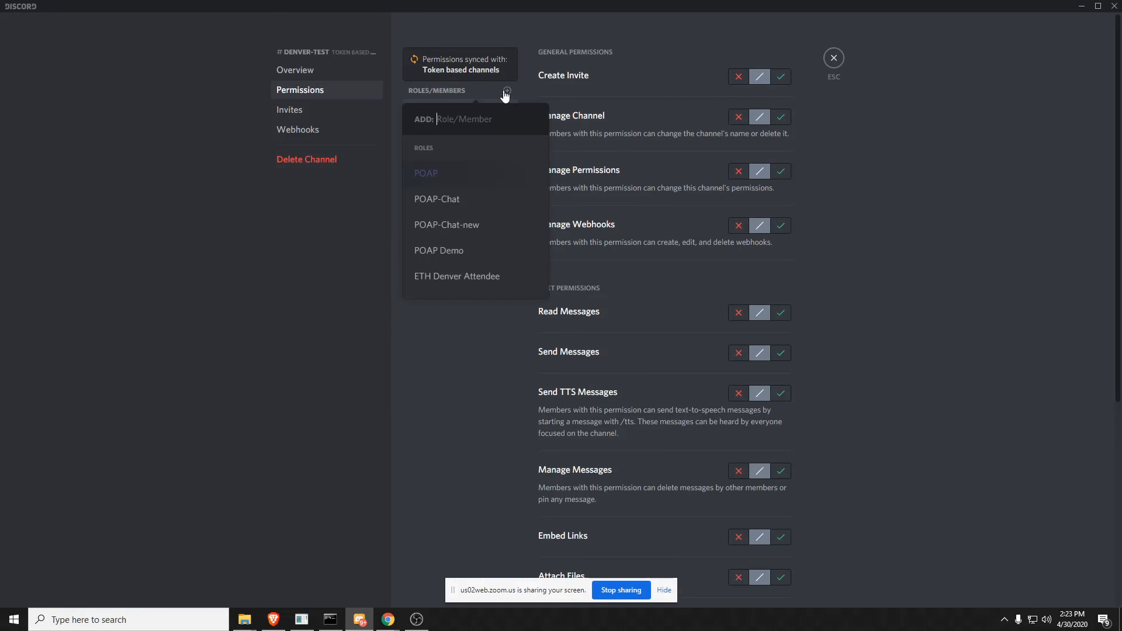
{"action": "left_click", "coordinate": [459, 249]}
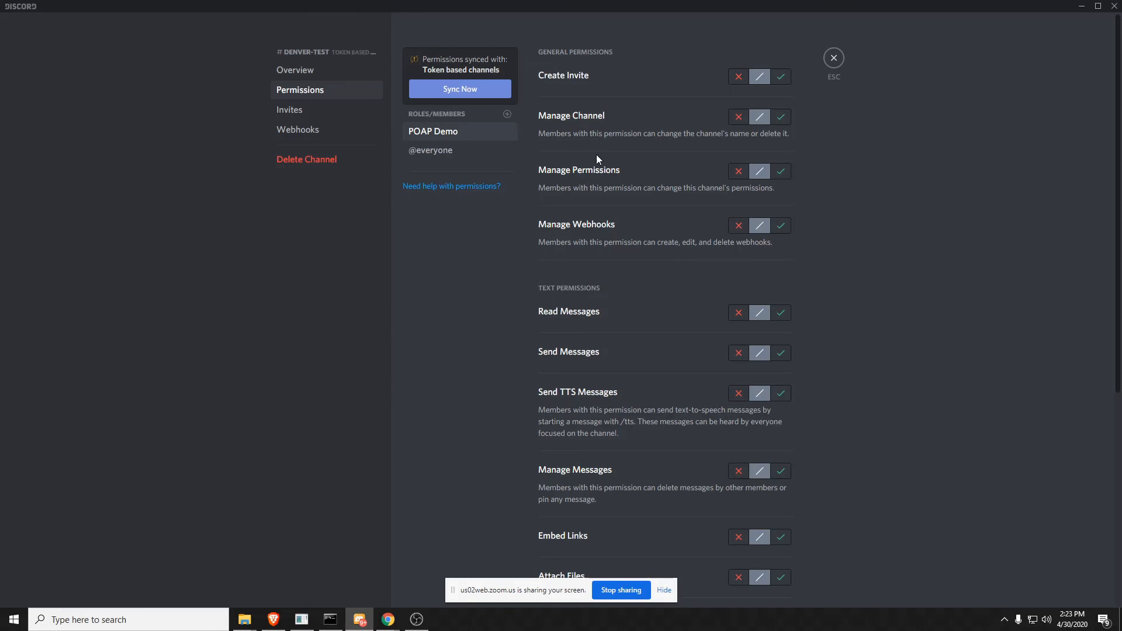
{"action": "left_click", "coordinate": [741, 316]}
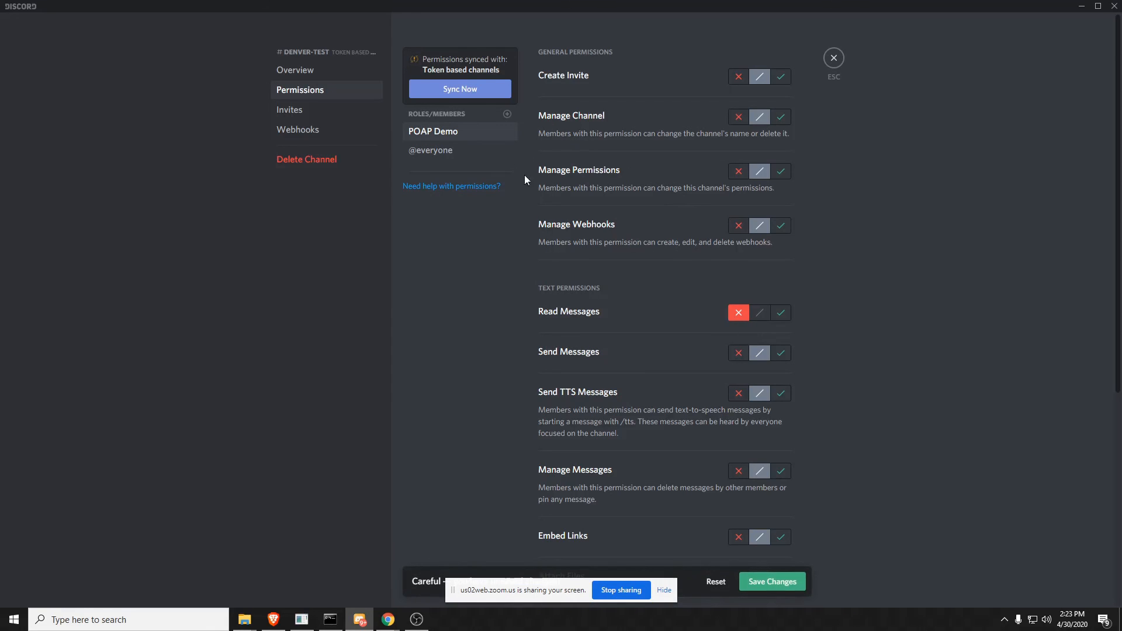
{"action": "left_click", "coordinate": [507, 114]}
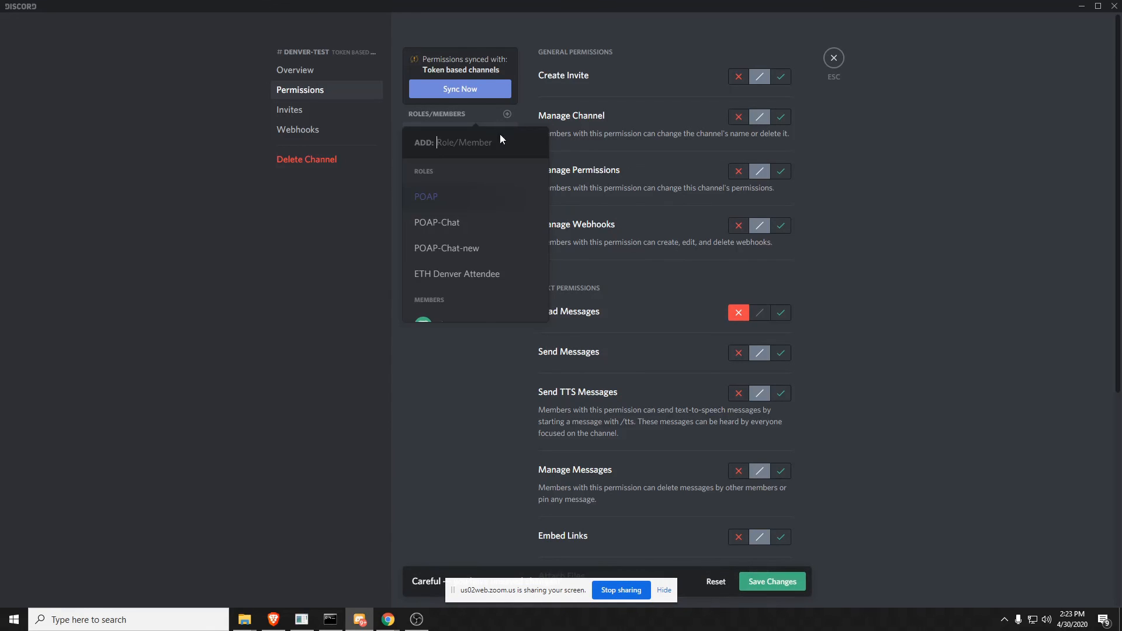
{"action": "left_click", "coordinate": [760, 313]}
{"action": "left_click", "coordinate": [715, 582]}
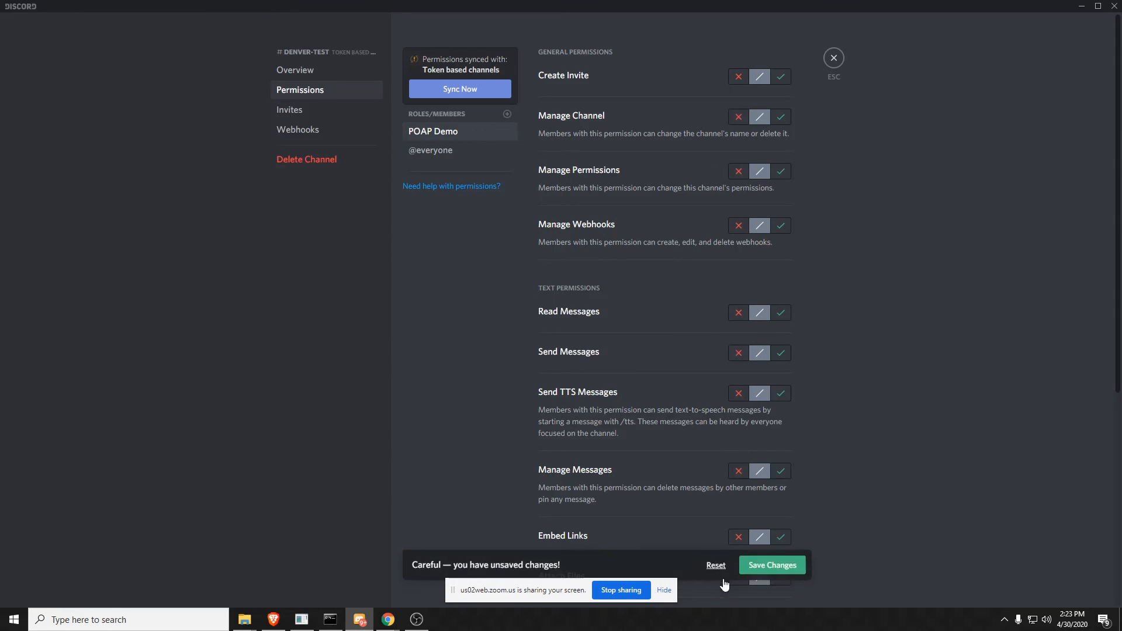
{"action": "left_click", "coordinate": [451, 153]}
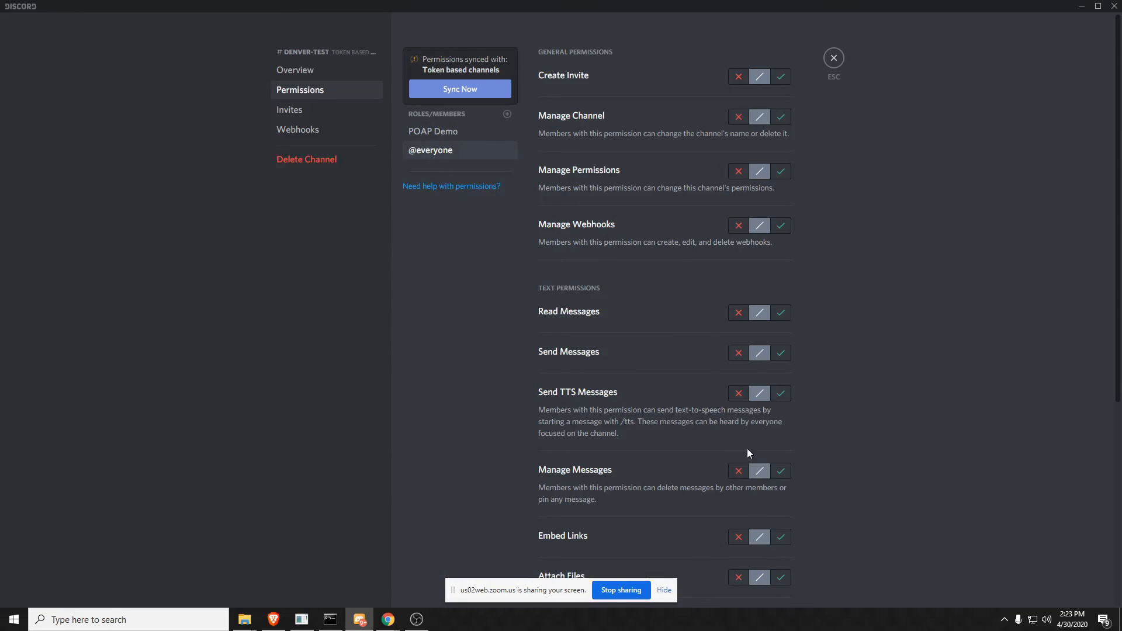
{"action": "left_click", "coordinate": [742, 313]}
{"action": "left_click", "coordinate": [507, 114]}
{"action": "key", "text": "Escape"}
{"action": "left_click", "coordinate": [780, 313]}
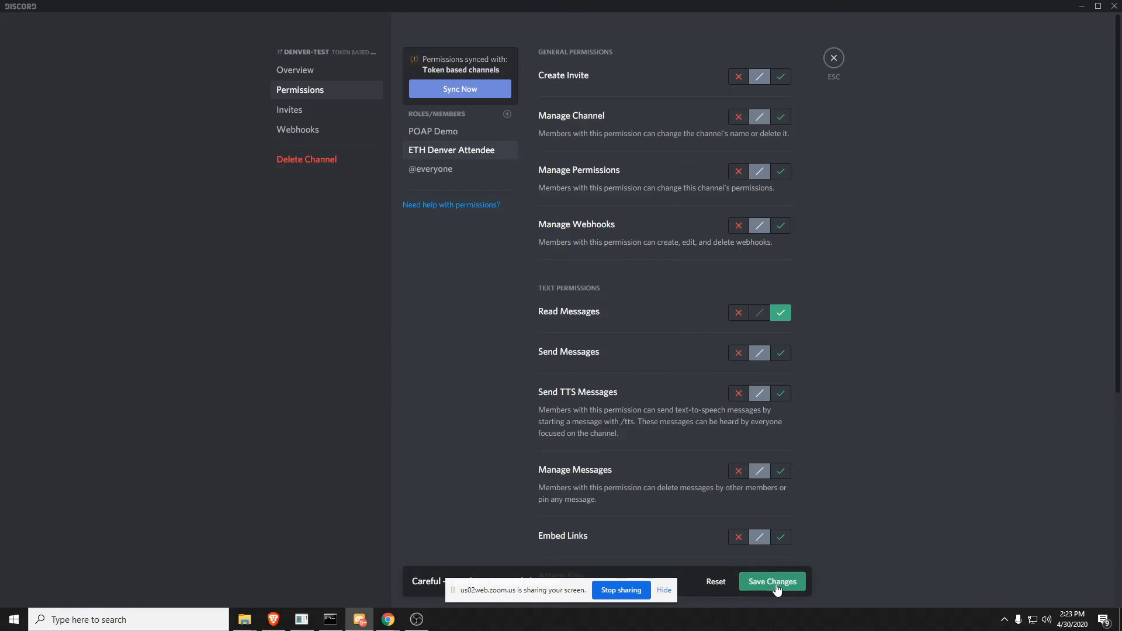
{"action": "left_click", "coordinate": [773, 582]}
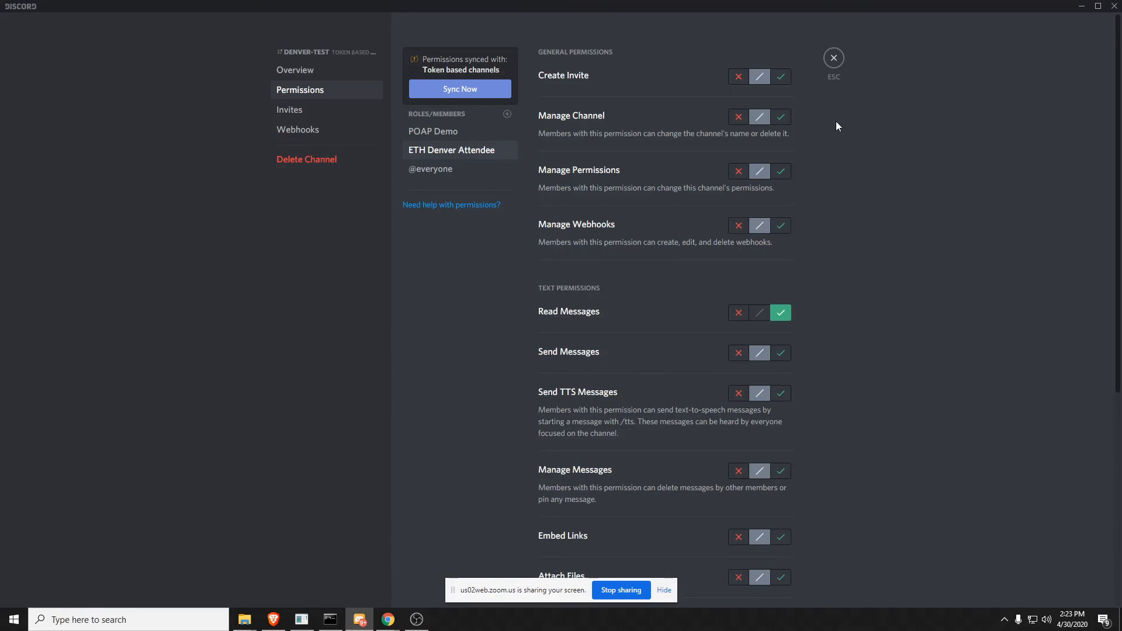
- Close the Discord channel settings and scroll BUIDLHub's POAP Demo bot page to the POAP Events table
{"action": "left_click", "coordinate": [835, 58]}
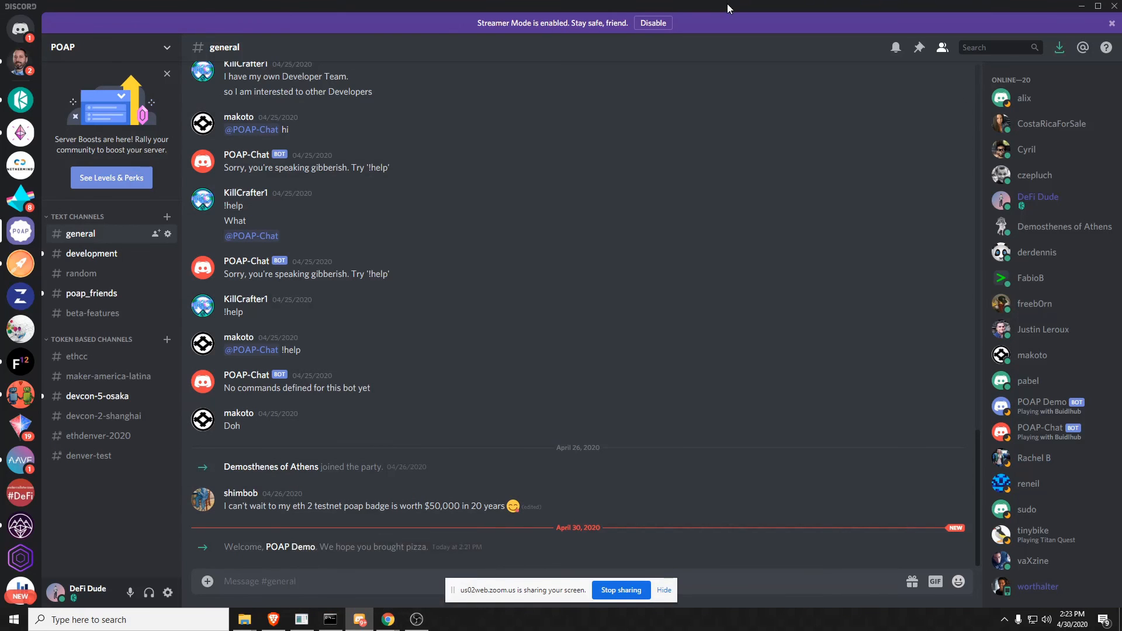
{"action": "left_click", "coordinate": [388, 619]}
{"action": "left_click_drag", "start_coordinate": [2, 304], "coordinate": [1, 304]}
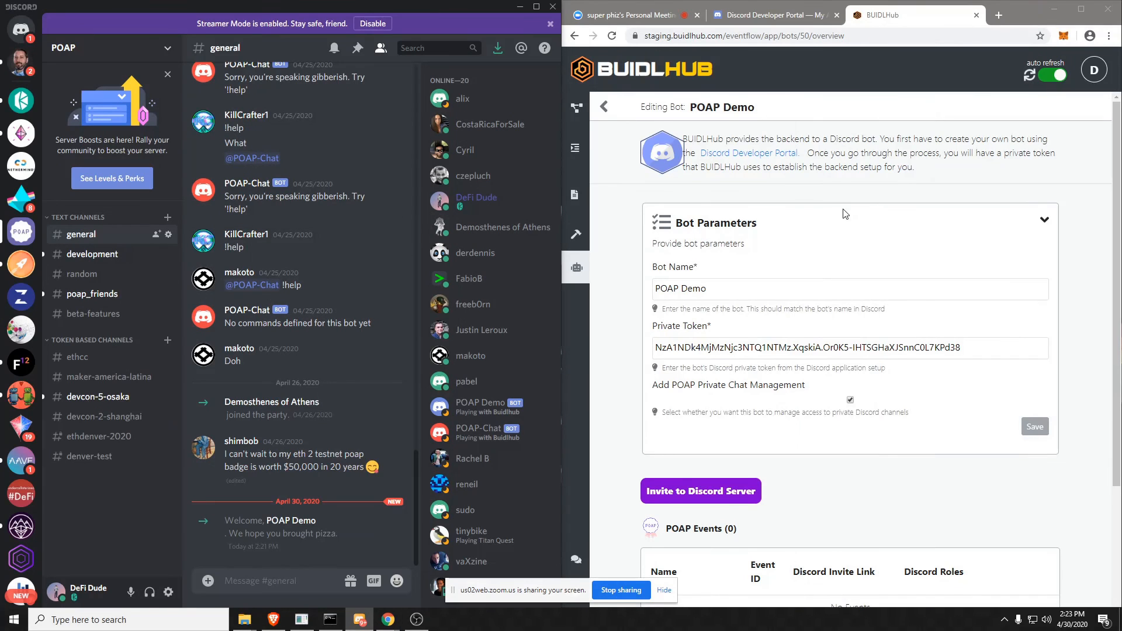
{"action": "scroll", "coordinate": [789, 251], "scroll_direction": "down", "scroll_amount": 1}
{"action": "left_click", "coordinate": [819, 389]}
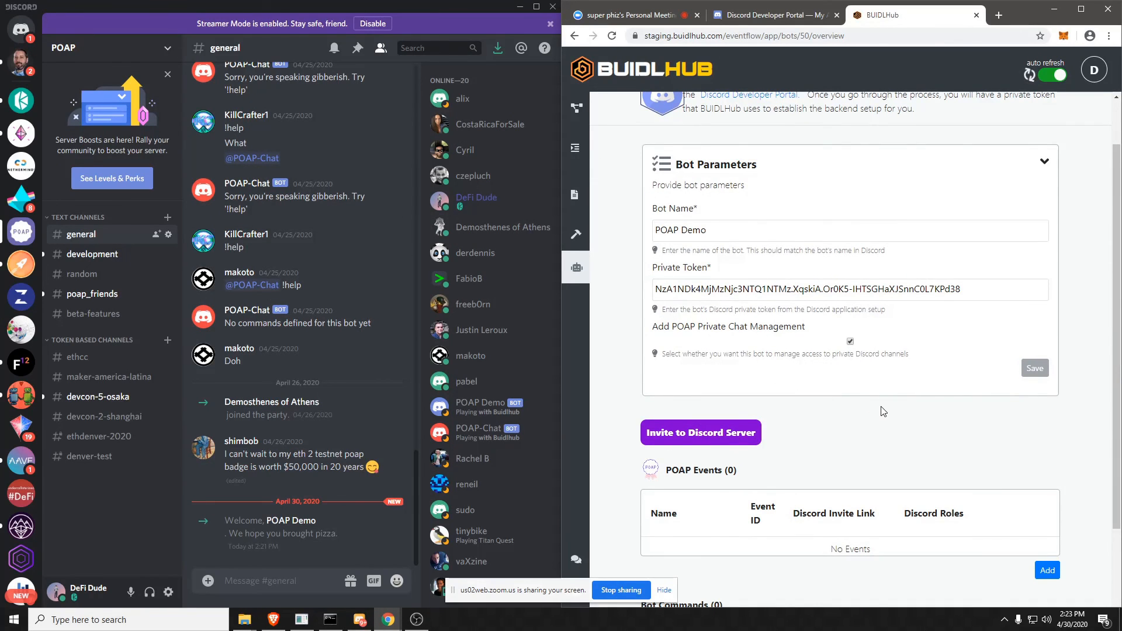
{"action": "scroll", "coordinate": [883, 412], "scroll_direction": "up", "scroll_amount": 1}
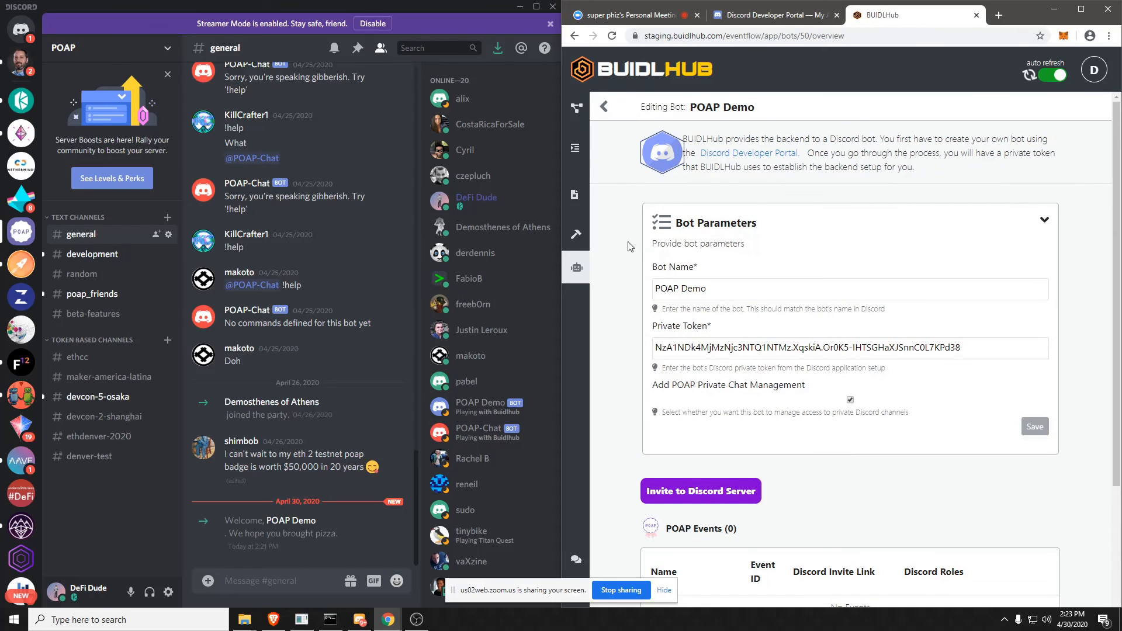
{"action": "scroll", "coordinate": [782, 430], "scroll_direction": "down", "scroll_amount": 1}
{"action": "scroll", "coordinate": [787, 424], "scroll_direction": "down", "scroll_amount": 3}
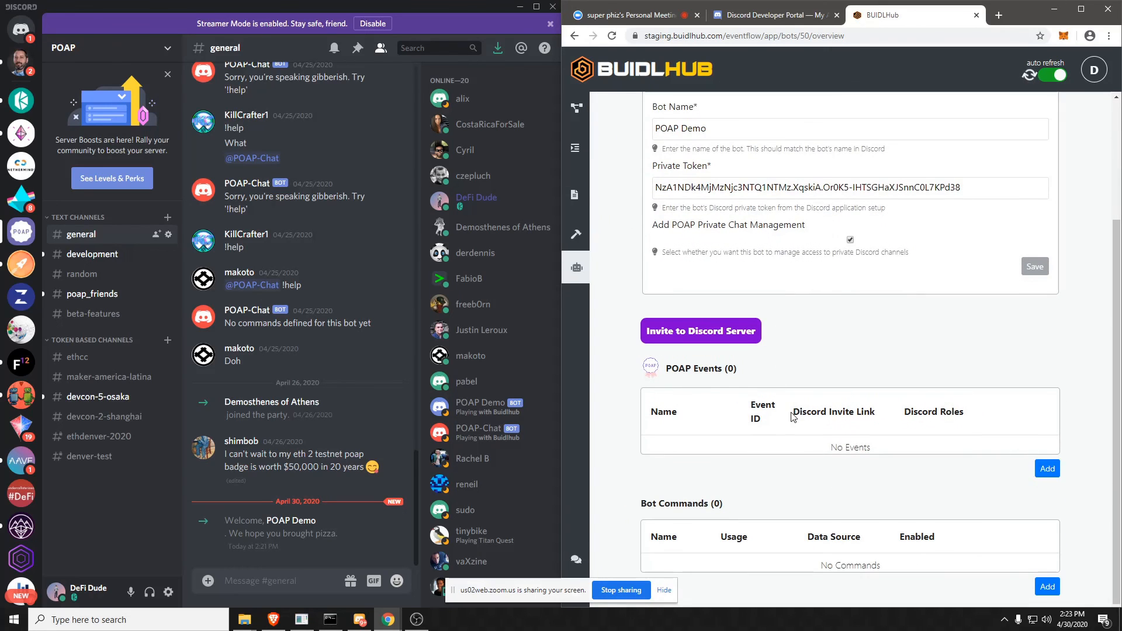
- Add a new POAP event and set its Event ID to 123
{"action": "left_click", "coordinate": [1047, 471]}
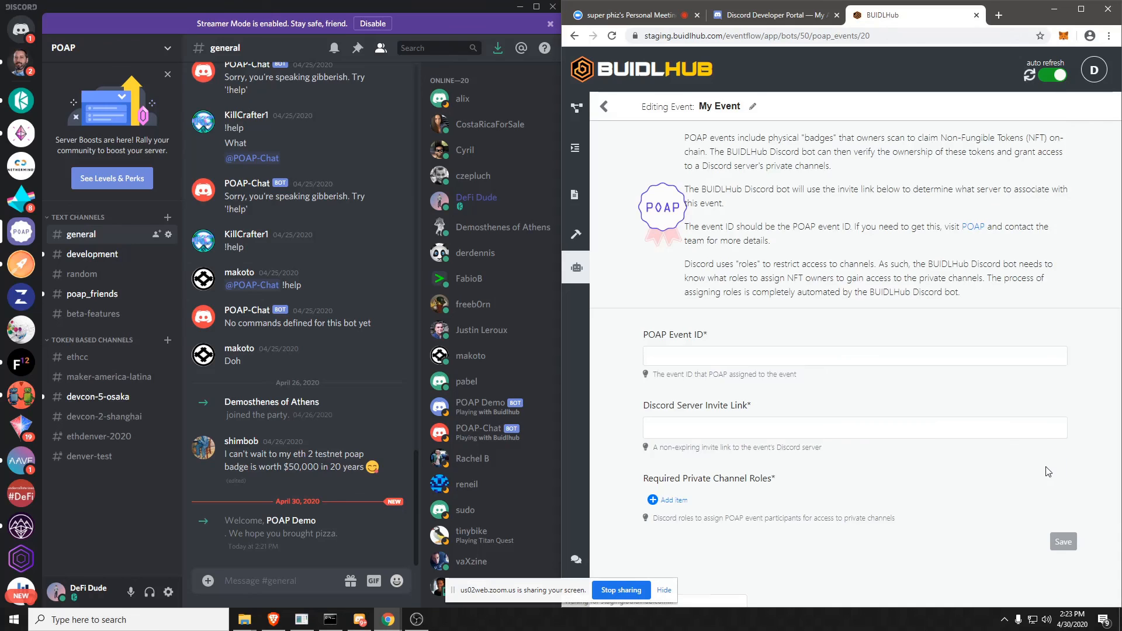
{"action": "left_click", "coordinate": [711, 348]}
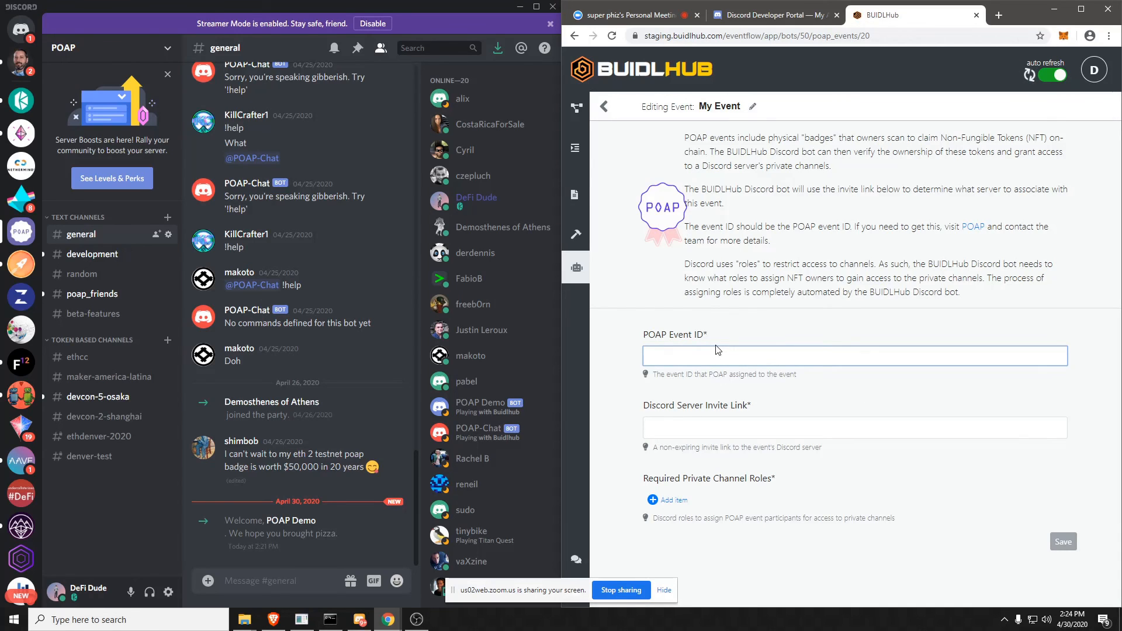
{"action": "type", "text": "123"}
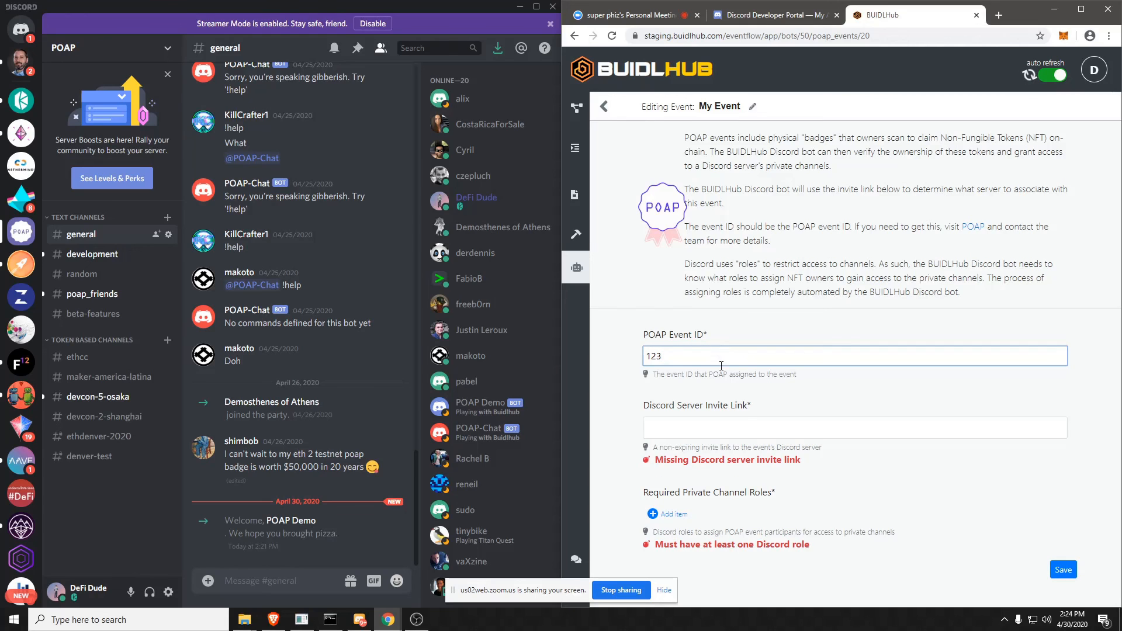
{"action": "left_click", "coordinate": [741, 408]}
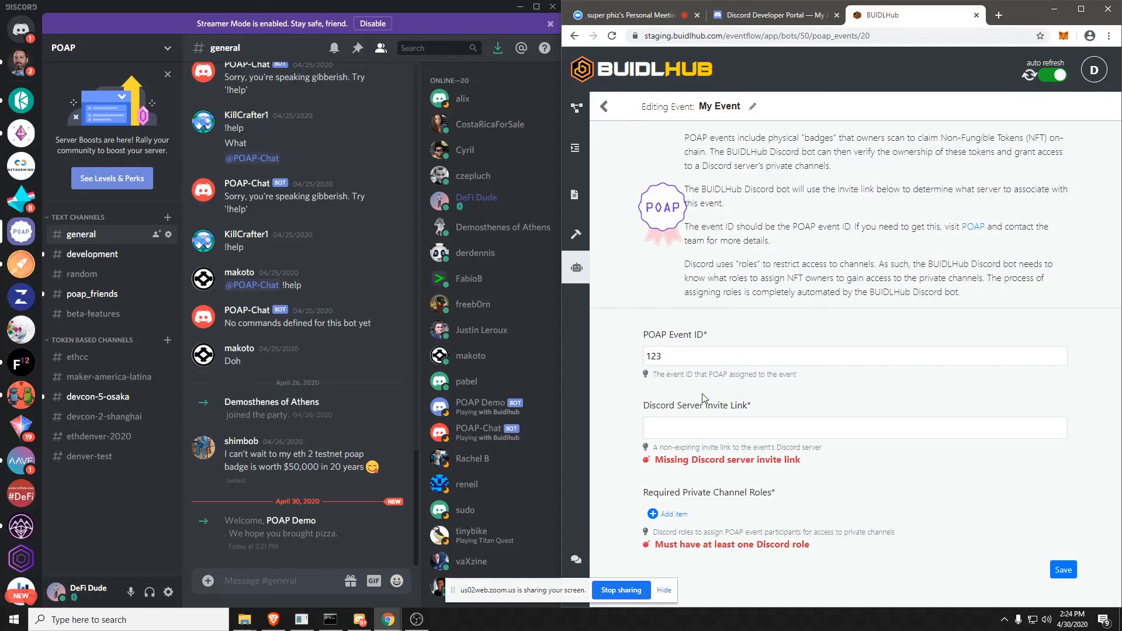
- Generate a Discord invite for the POAP server that never expires and has unlimited uses
{"action": "left_click", "coordinate": [710, 426]}
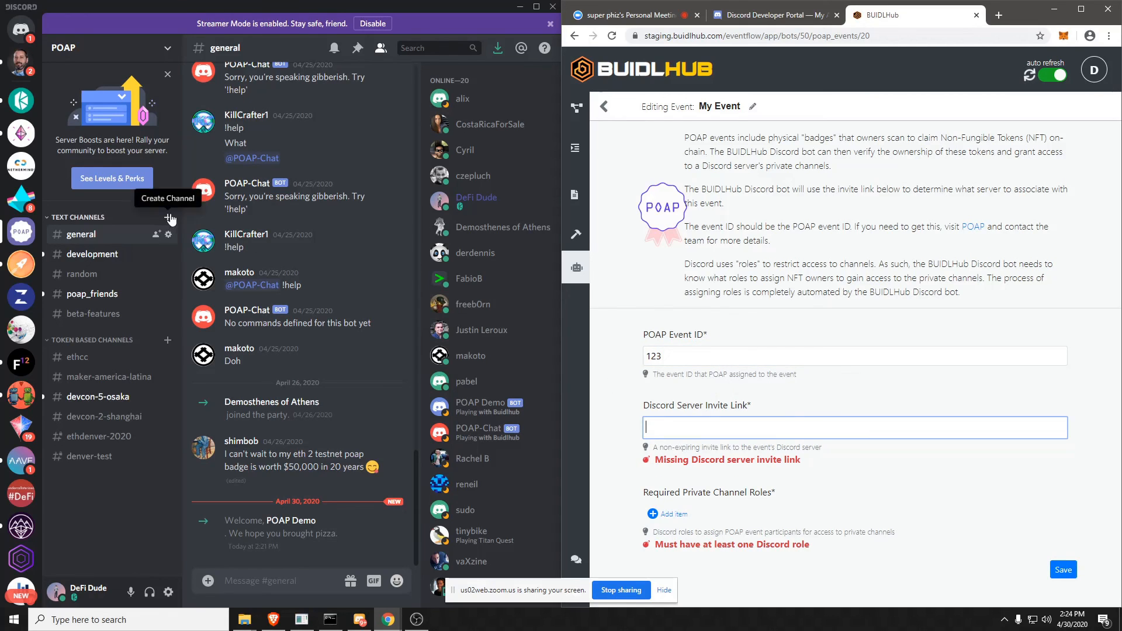
{"action": "left_click", "coordinate": [163, 56]}
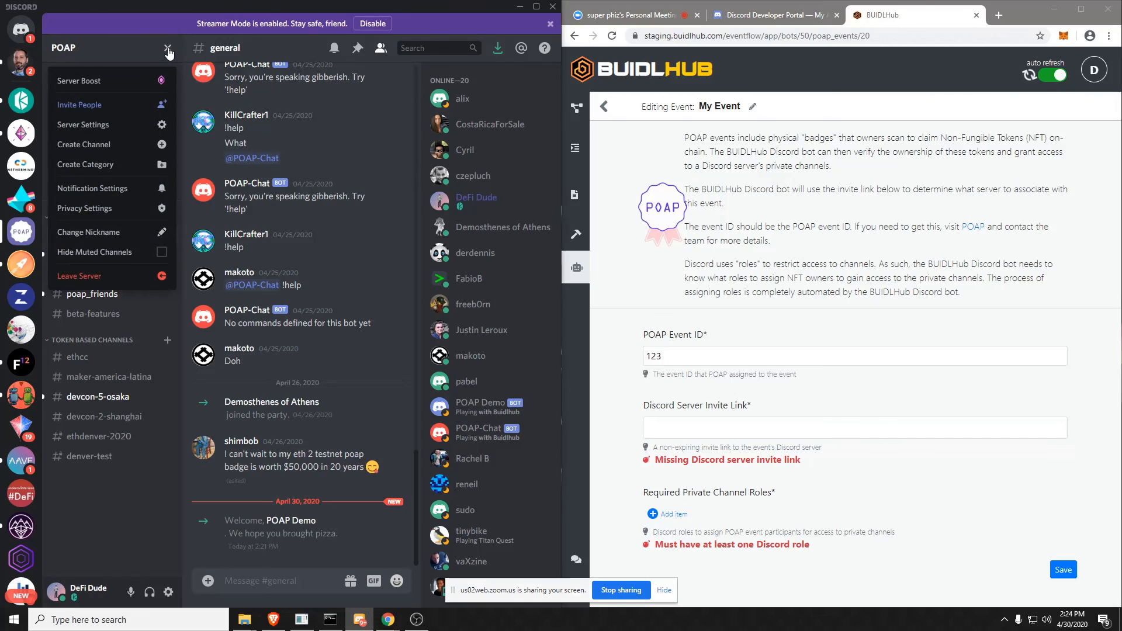
{"action": "left_click", "coordinate": [125, 108]}
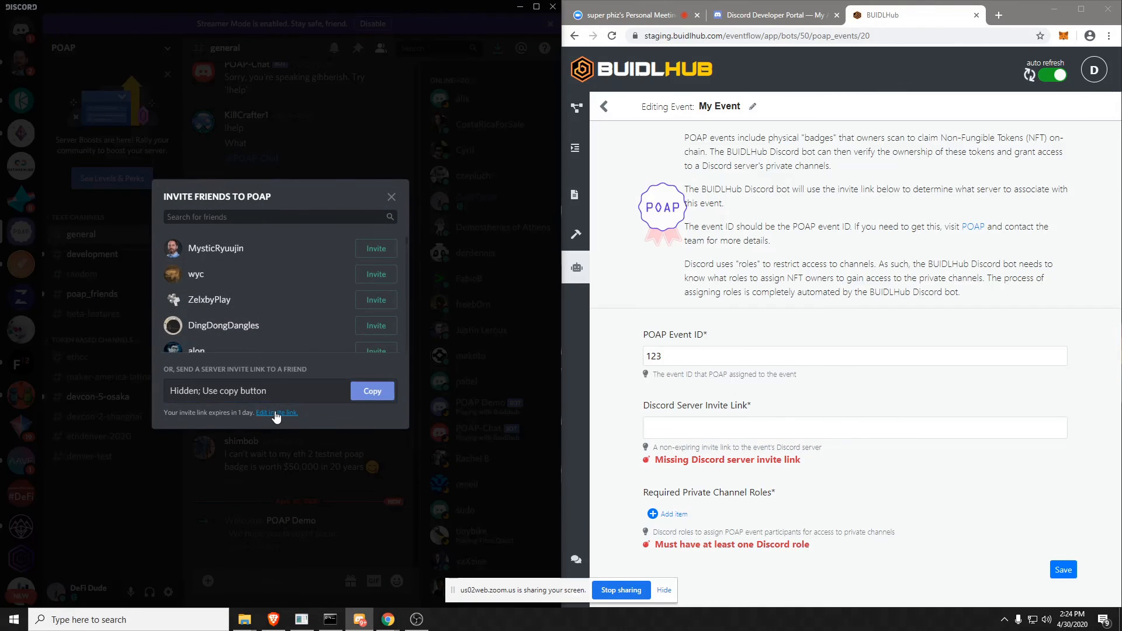
{"action": "left_click", "coordinate": [276, 412]}
{"action": "left_click", "coordinate": [241, 262]}
{"action": "left_click", "coordinate": [202, 397]}
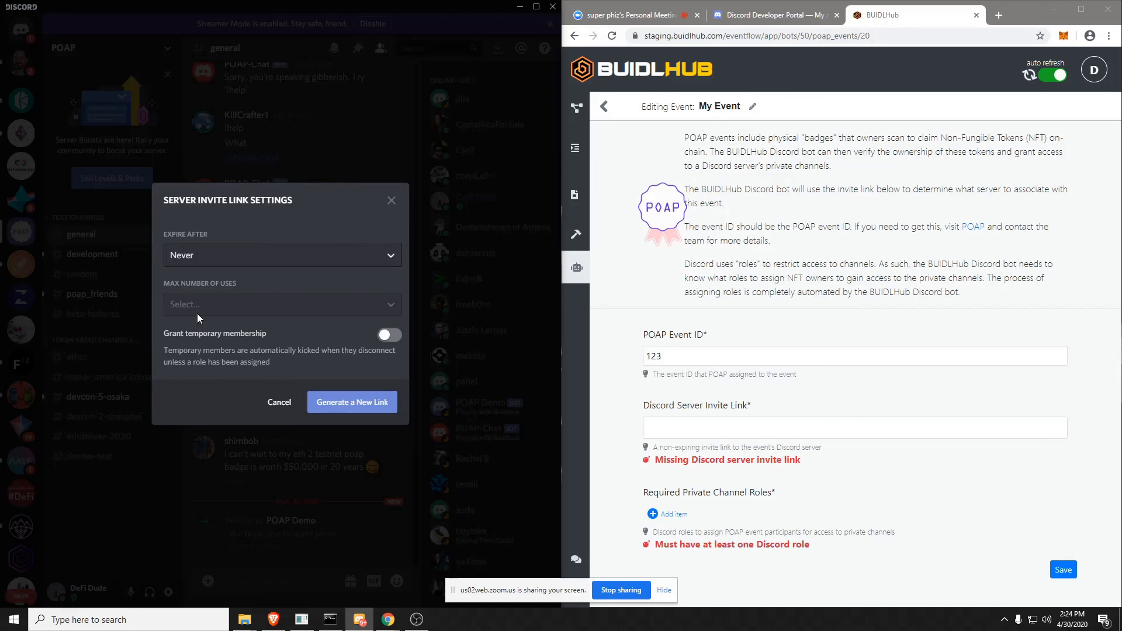
{"action": "left_click", "coordinate": [198, 310]}
{"action": "left_click", "coordinate": [192, 327]}
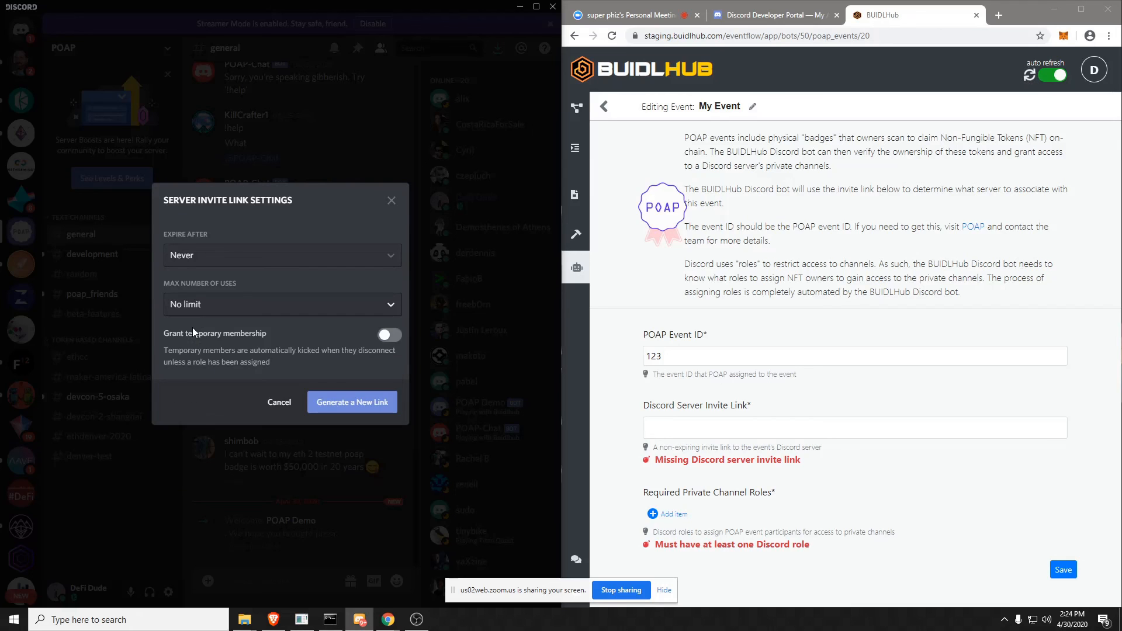
{"action": "left_click", "coordinate": [334, 402]}
- Copy the new invite link and paste it into the event's Discord invite field
{"action": "left_click", "coordinate": [373, 391]}
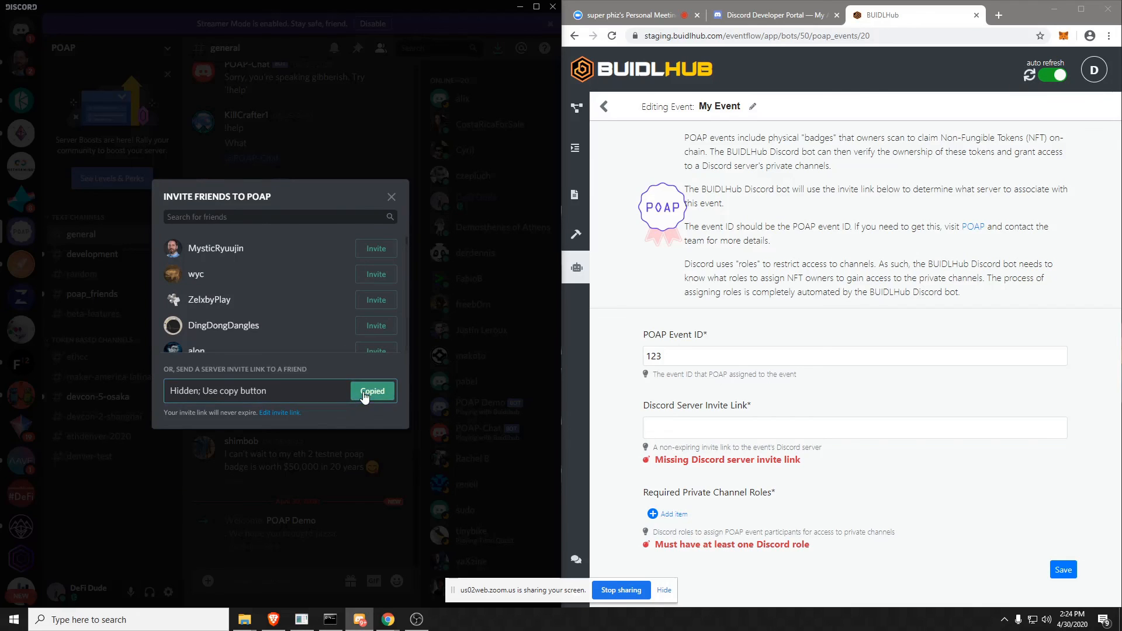
{"action": "left_click", "coordinate": [358, 468]}
{"action": "left_click", "coordinate": [672, 431]}
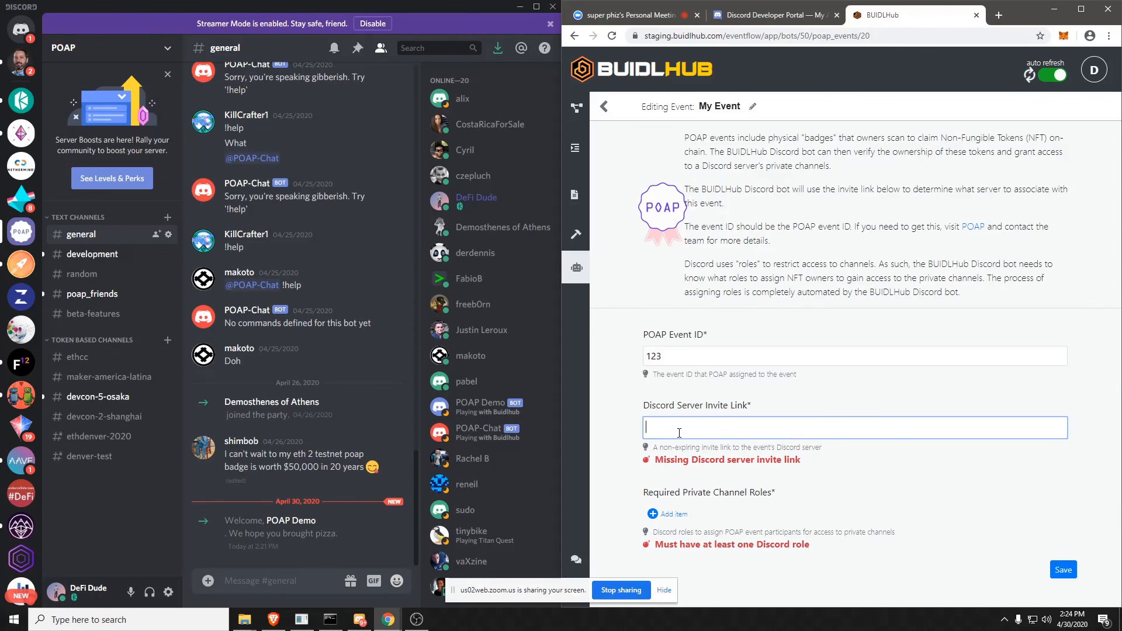
{"action": "type", "text": "https://discord.gg/Tqe2Uwg"}
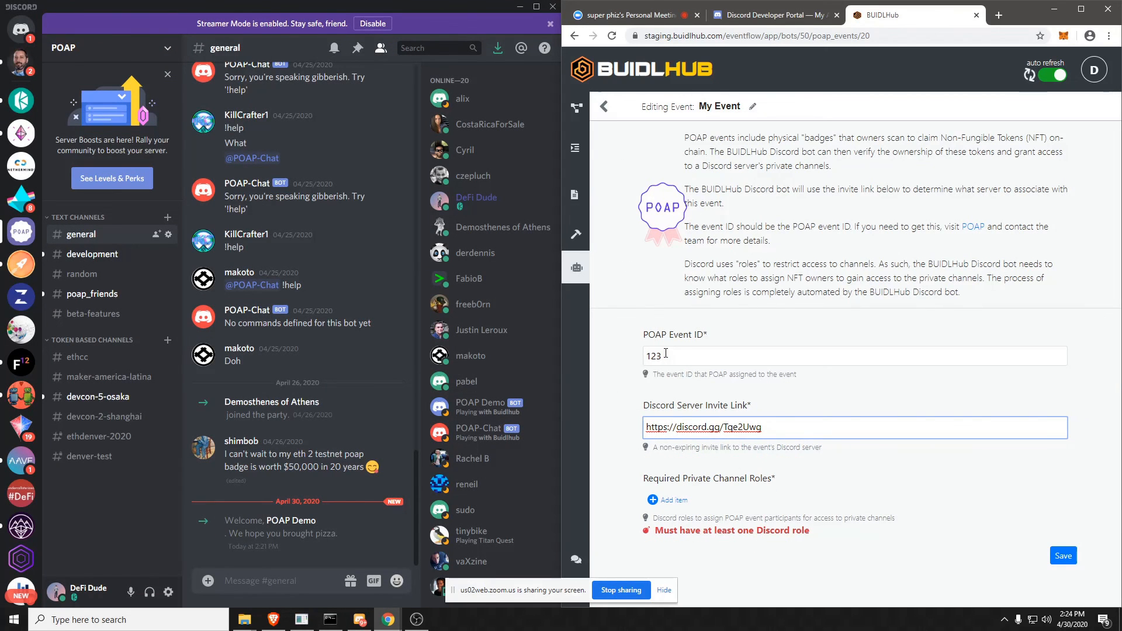
{"action": "left_click", "coordinate": [709, 474]}
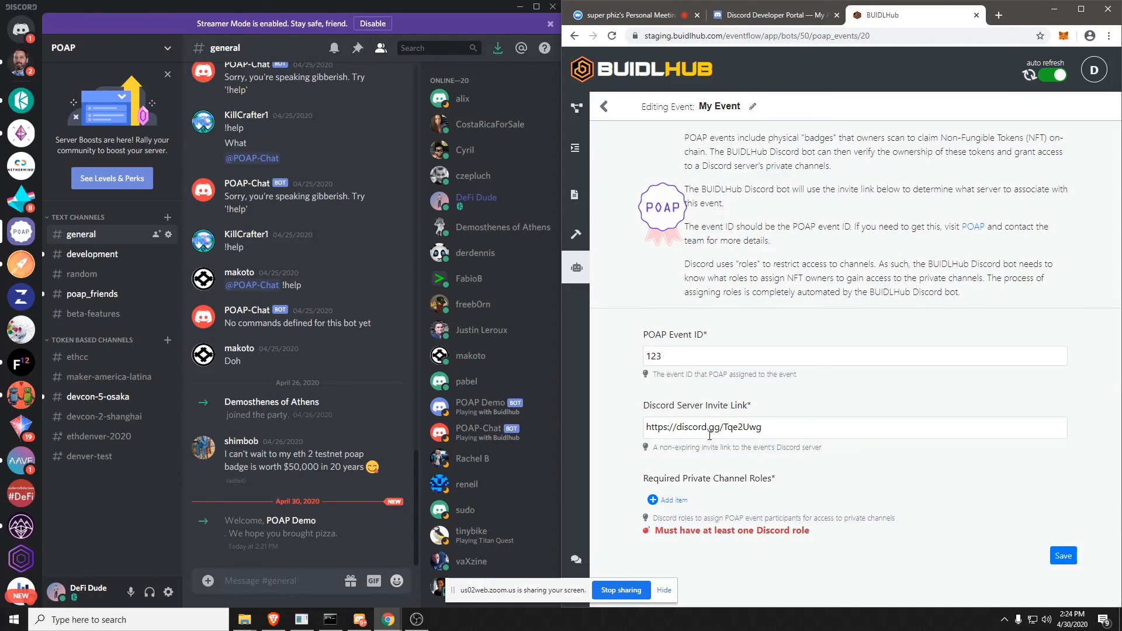
- Add ETH Denver Attendee as the required role and save the event
{"action": "left_click", "coordinate": [675, 501]}
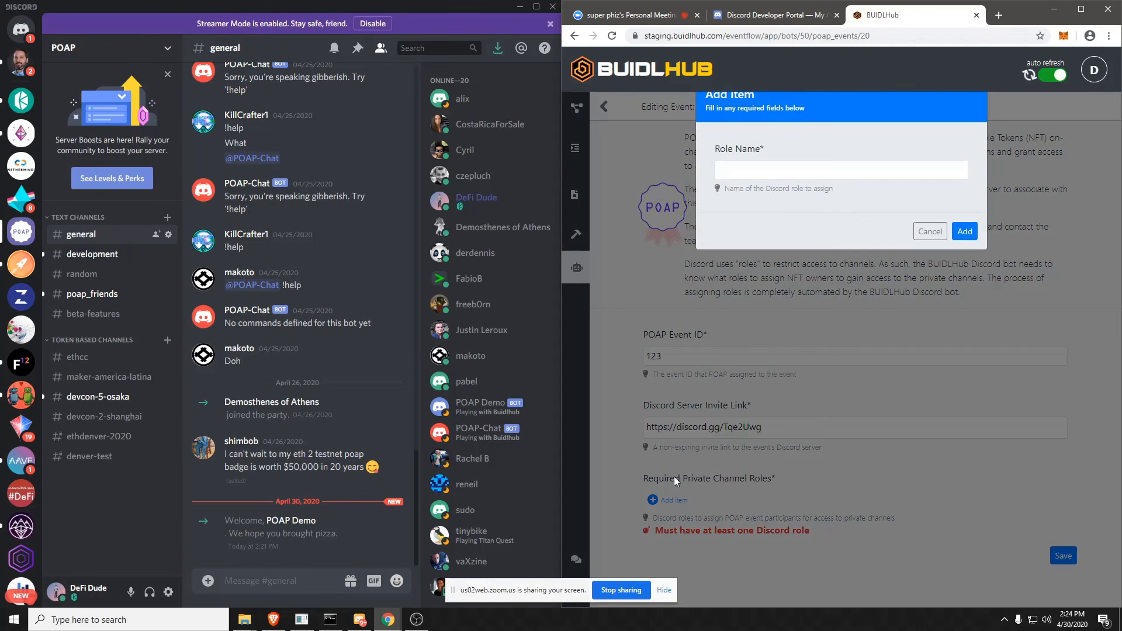
{"action": "left_click", "coordinate": [302, 414]}
{"action": "type", "text": "ET"}
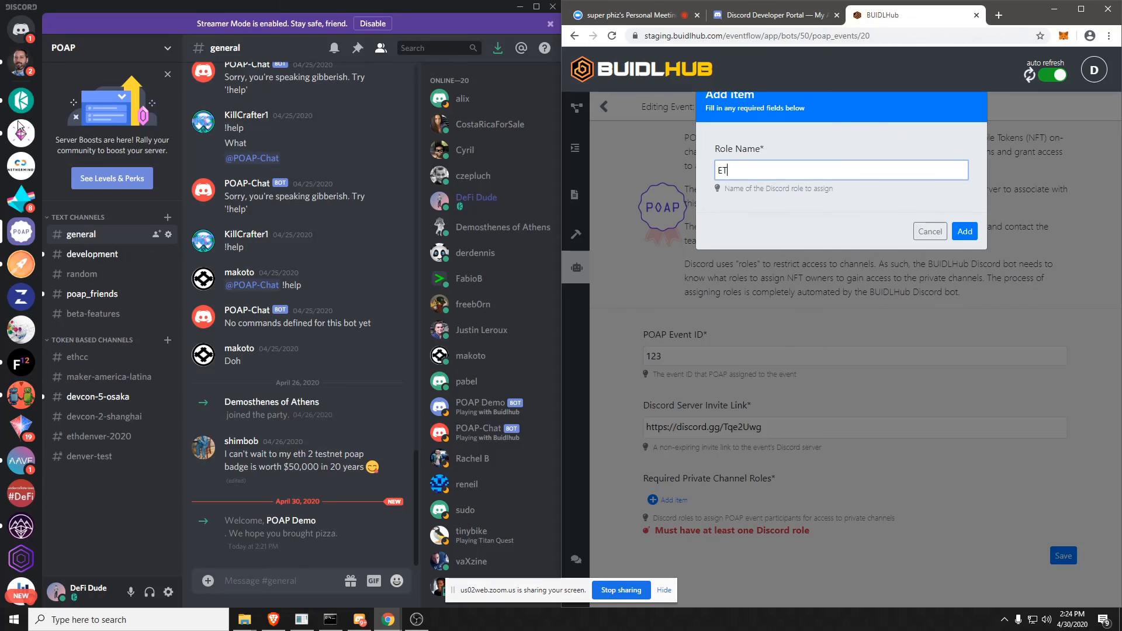
{"action": "right_click", "coordinate": [22, 239]}
{"action": "mouse_move", "coordinate": [80, 343]}
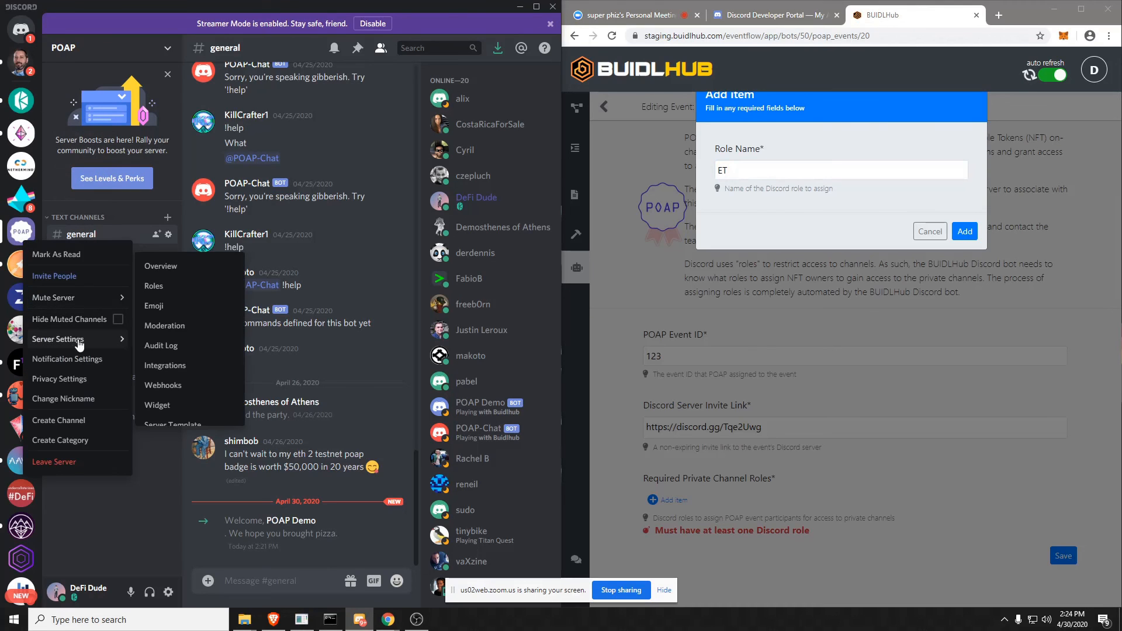
{"action": "left_click", "coordinate": [155, 286]}
{"action": "left_click", "coordinate": [831, 174]}
{"action": "type", "text": "H"}
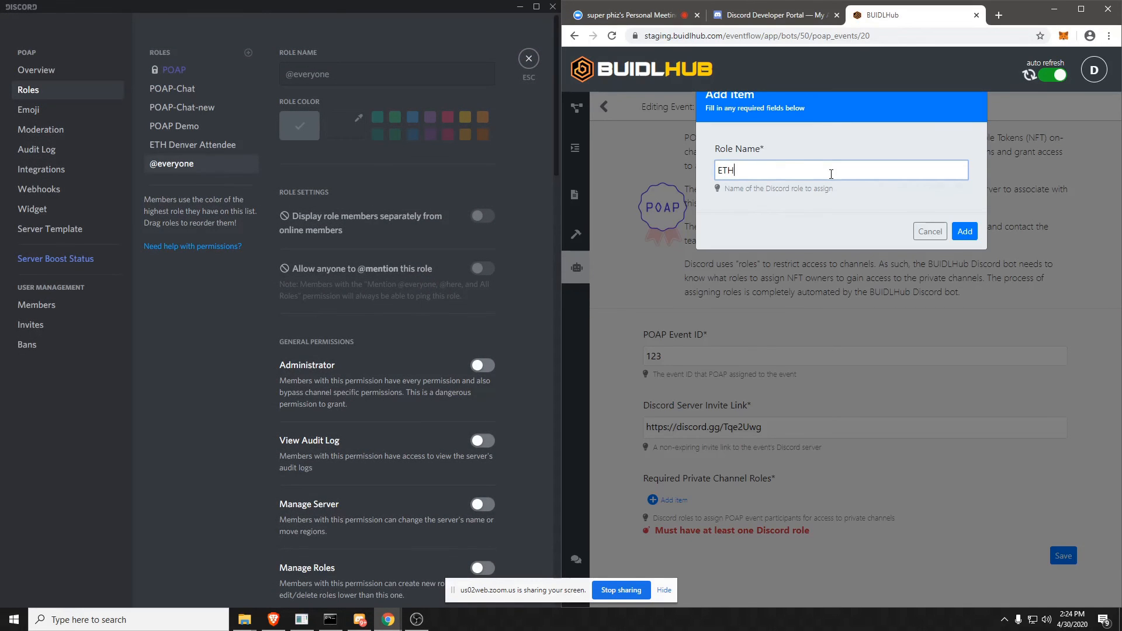
{"action": "type", "text": " Denver Attendee"}
{"action": "left_click", "coordinate": [971, 233]}
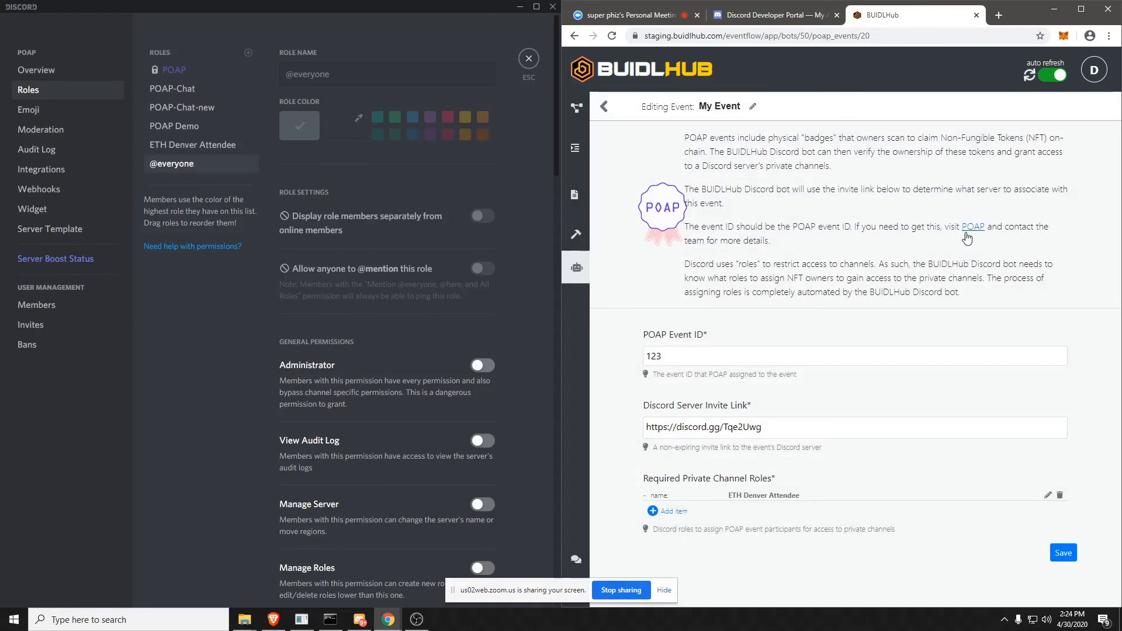
{"action": "left_click", "coordinate": [529, 58]}
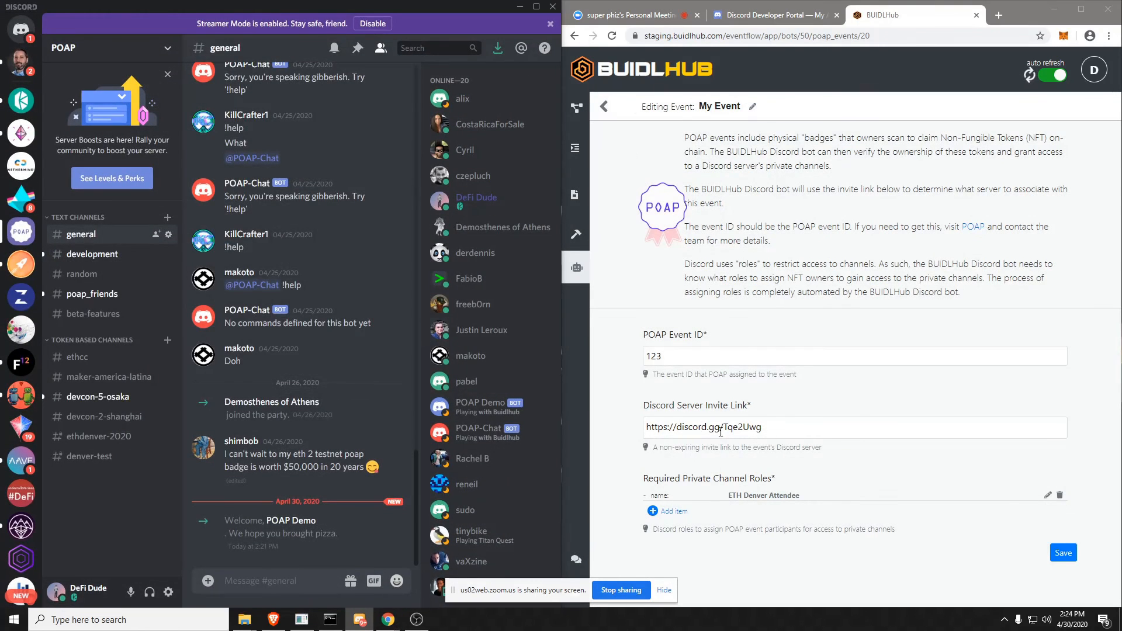
{"action": "left_click", "coordinate": [624, 479]}
{"action": "left_click", "coordinate": [1063, 553]}
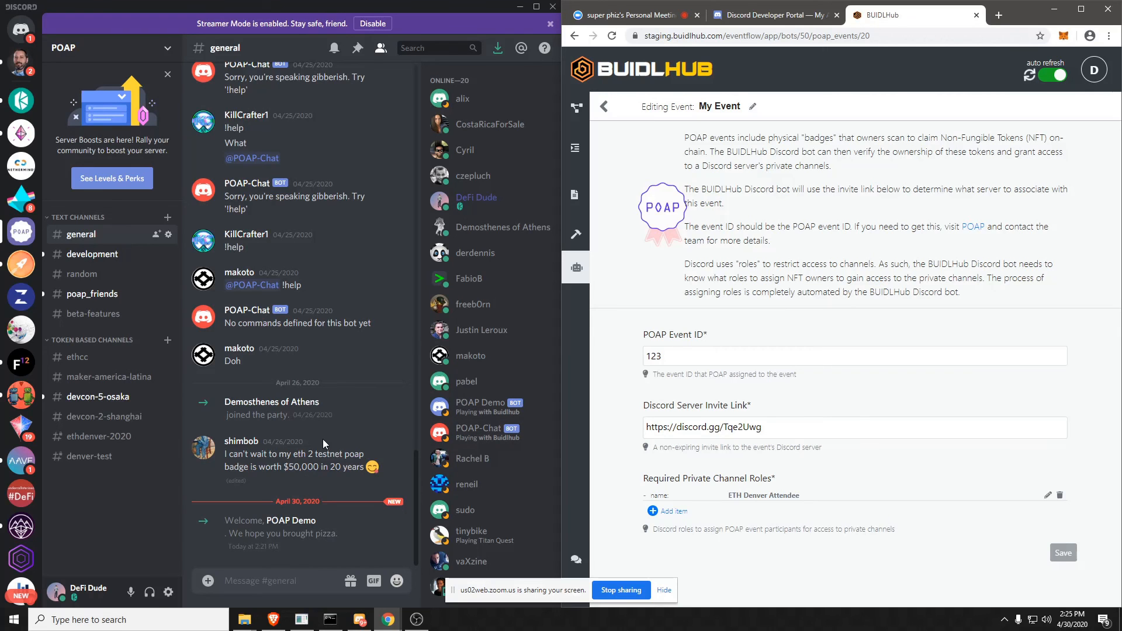
- Stop sharing your screen in Zoom and maximize the meeting window
{"action": "left_click", "coordinate": [659, 15]}
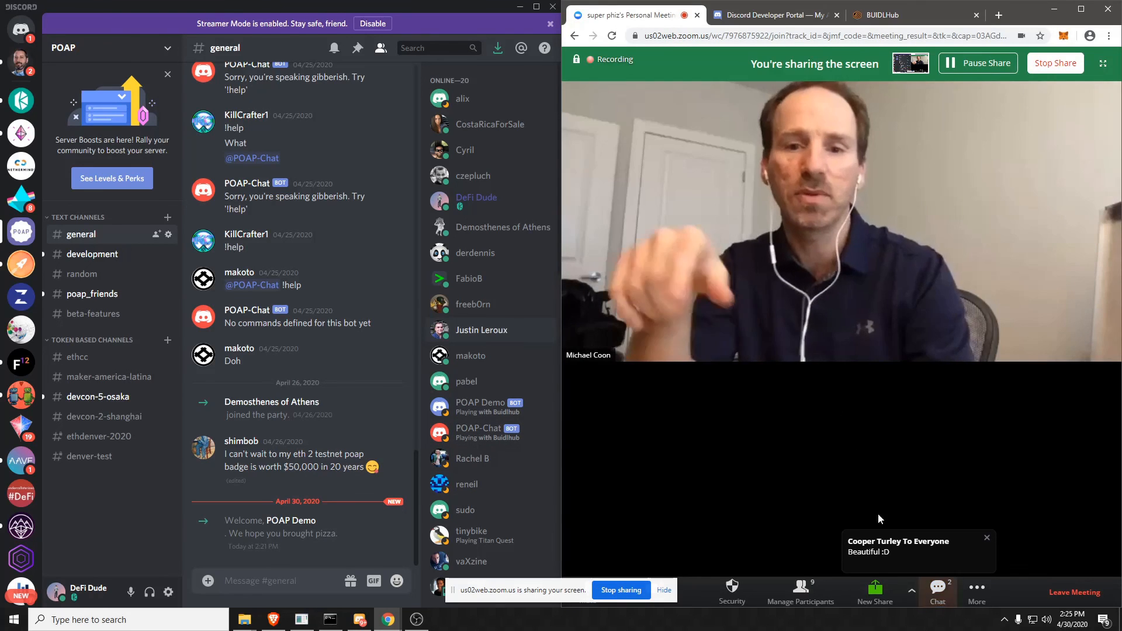
{"action": "left_click", "coordinate": [912, 590]}
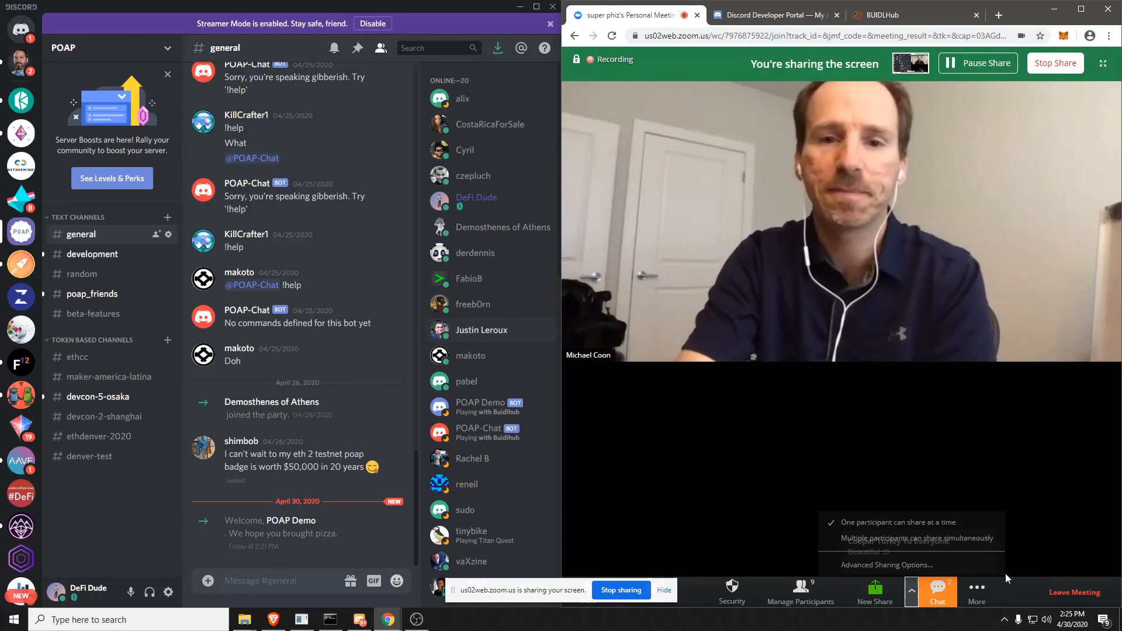
{"action": "left_click", "coordinate": [623, 591]}
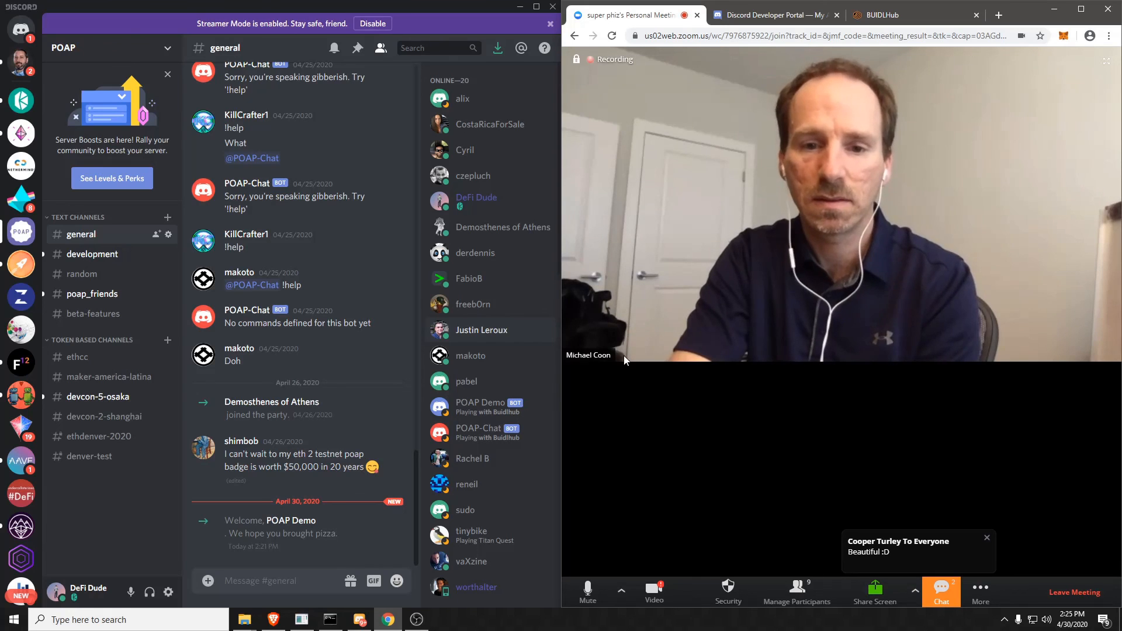
{"action": "left_click", "coordinate": [1081, 8]}
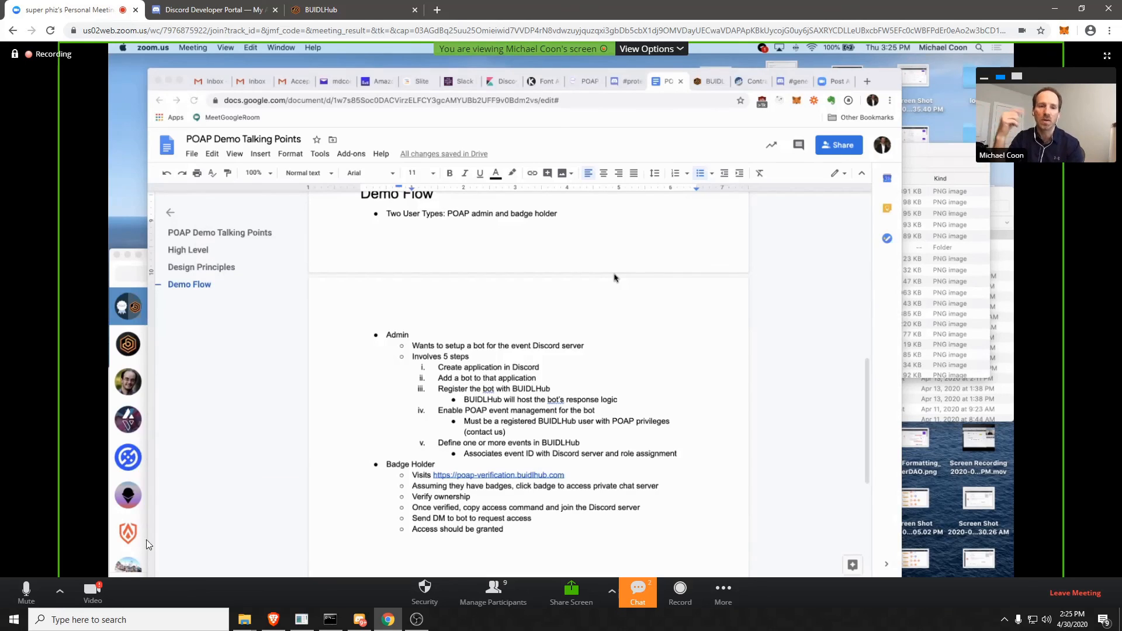
- Mute your Zoom microphone, then bring the Discord window to the front
{"action": "left_click", "coordinate": [26, 592]}
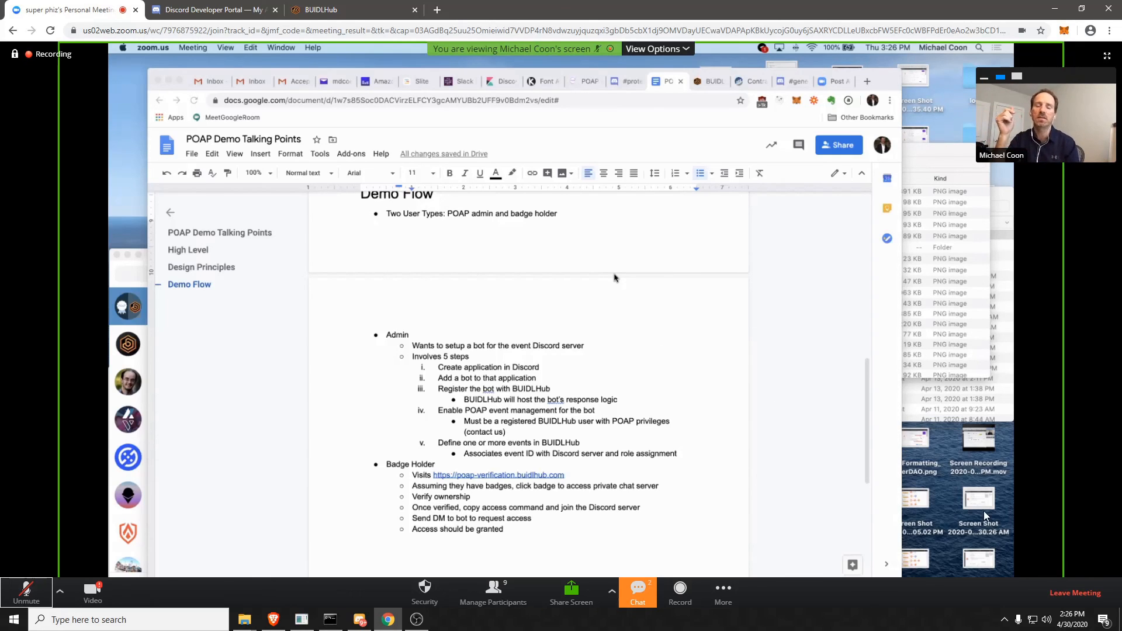
{"action": "left_click", "coordinate": [360, 619]}
{"action": "right_click", "coordinate": [22, 234]}
{"action": "left_click", "coordinate": [105, 335]}
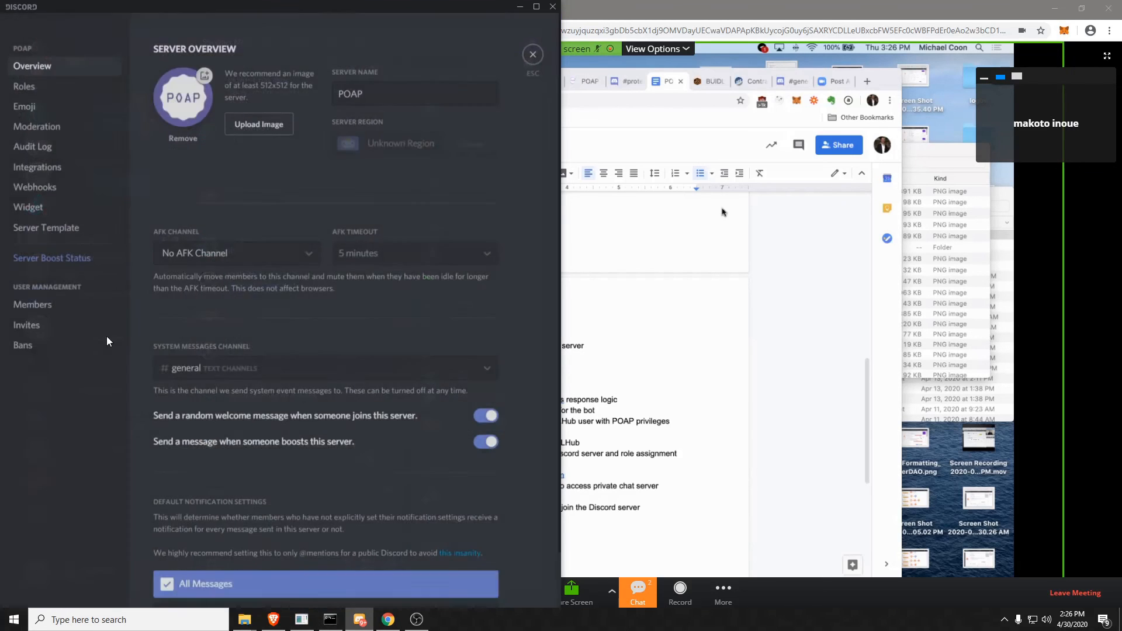
{"action": "left_click", "coordinate": [29, 90]}
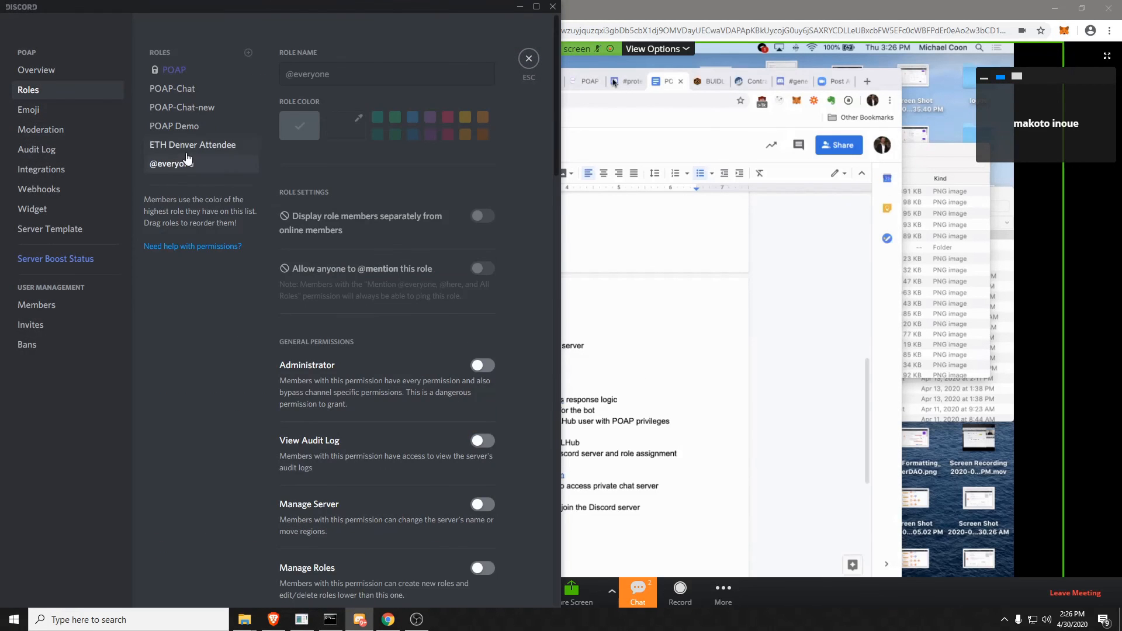
{"action": "left_click", "coordinate": [187, 144]}
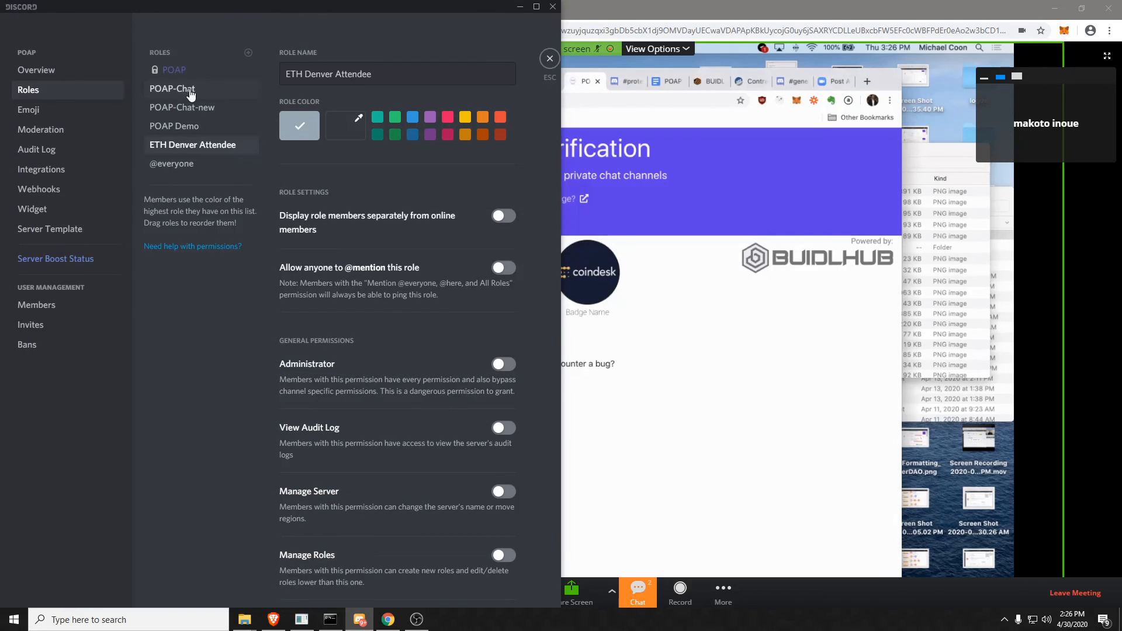
{"action": "left_click", "coordinate": [201, 129]}
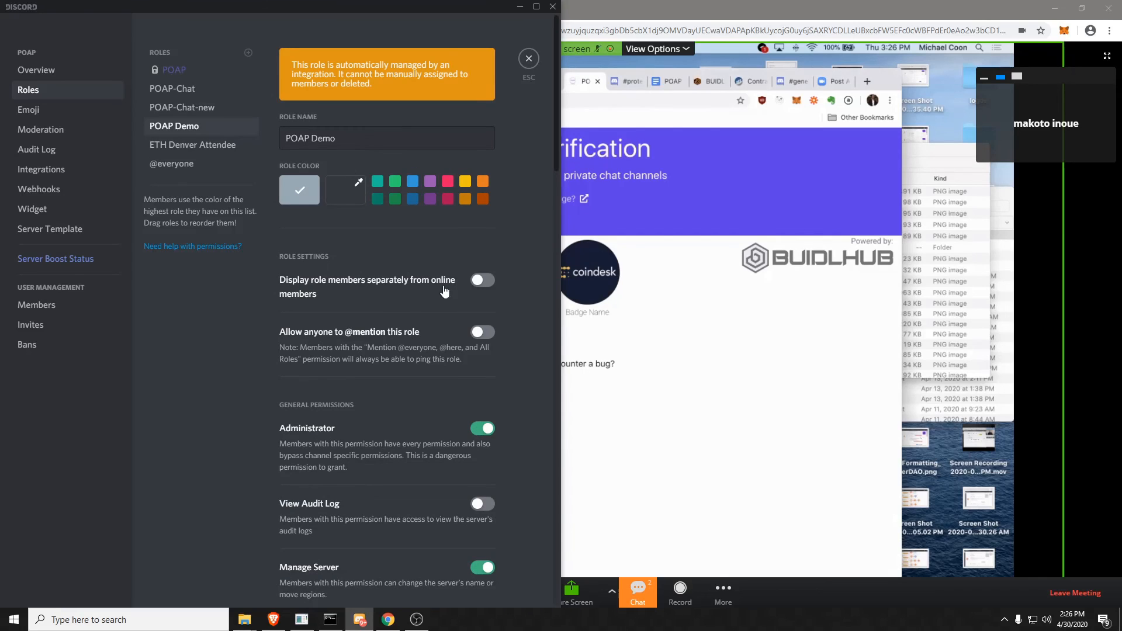
{"action": "left_click", "coordinate": [529, 58]}
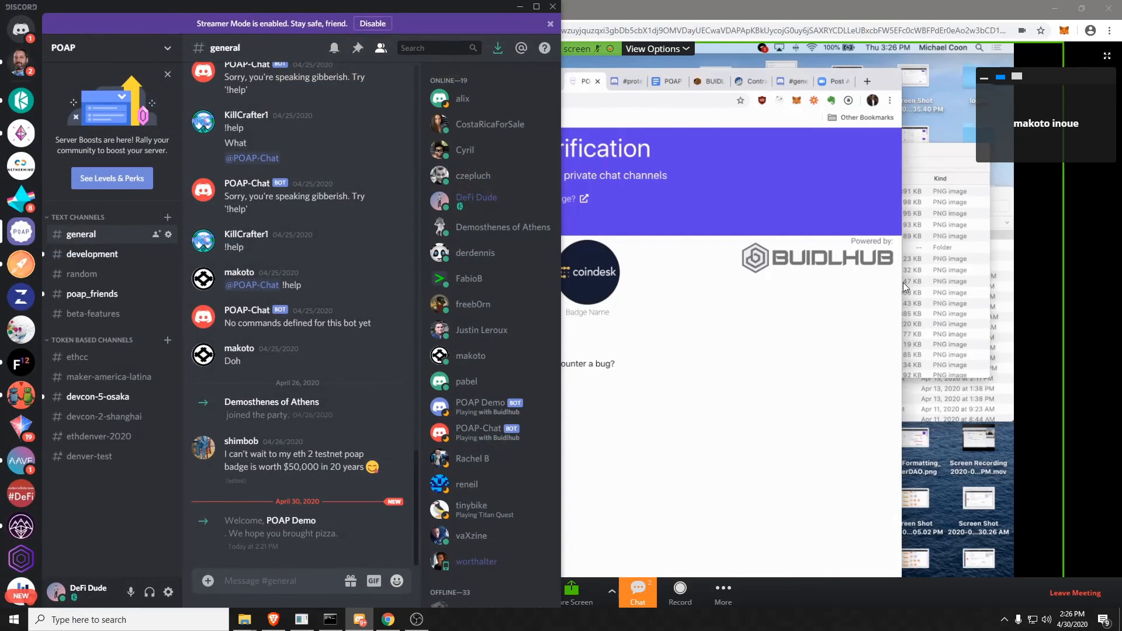
{"action": "left_click", "coordinate": [786, 375]}
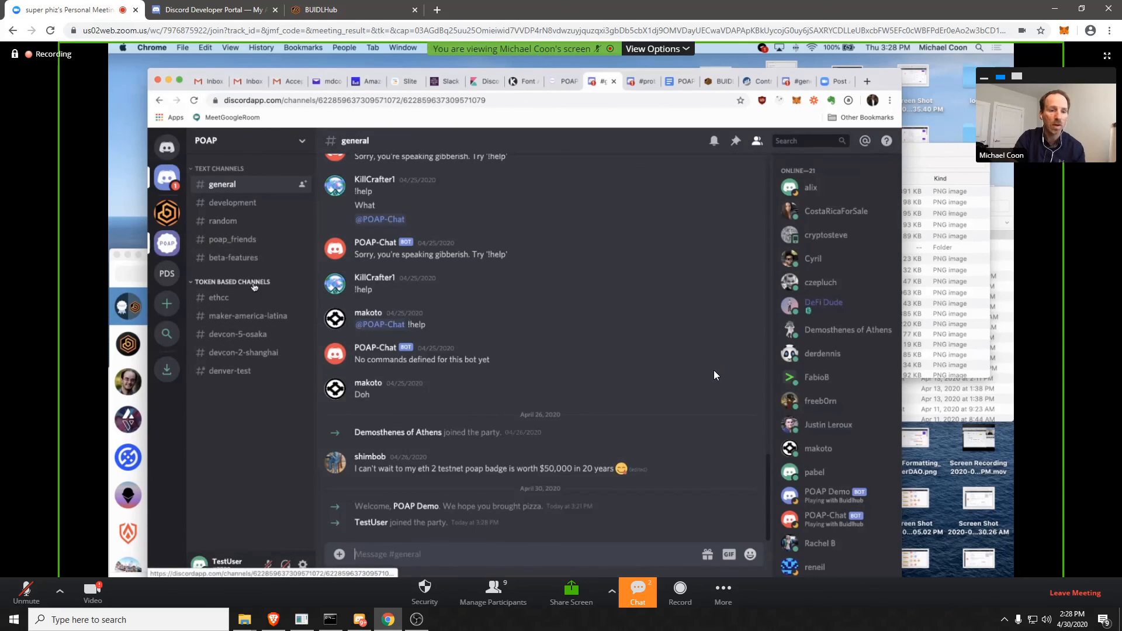
- Unmute your Zoom microphone to speak briefly, then mute it again
{"action": "left_click", "coordinate": [26, 598]}
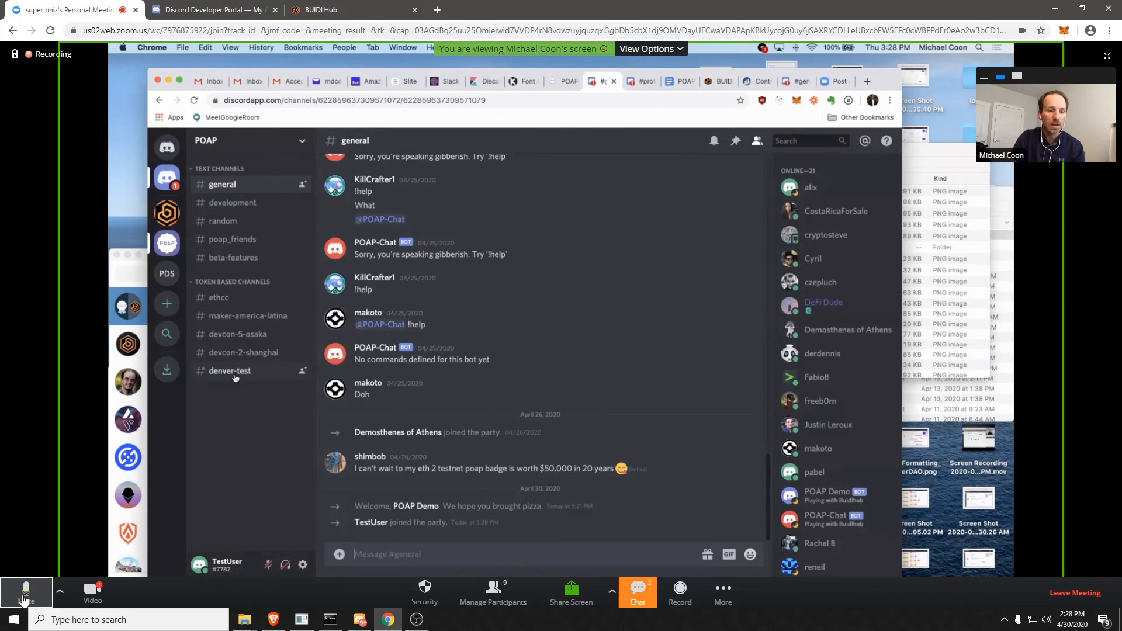
{"action": "left_click", "coordinate": [23, 597]}
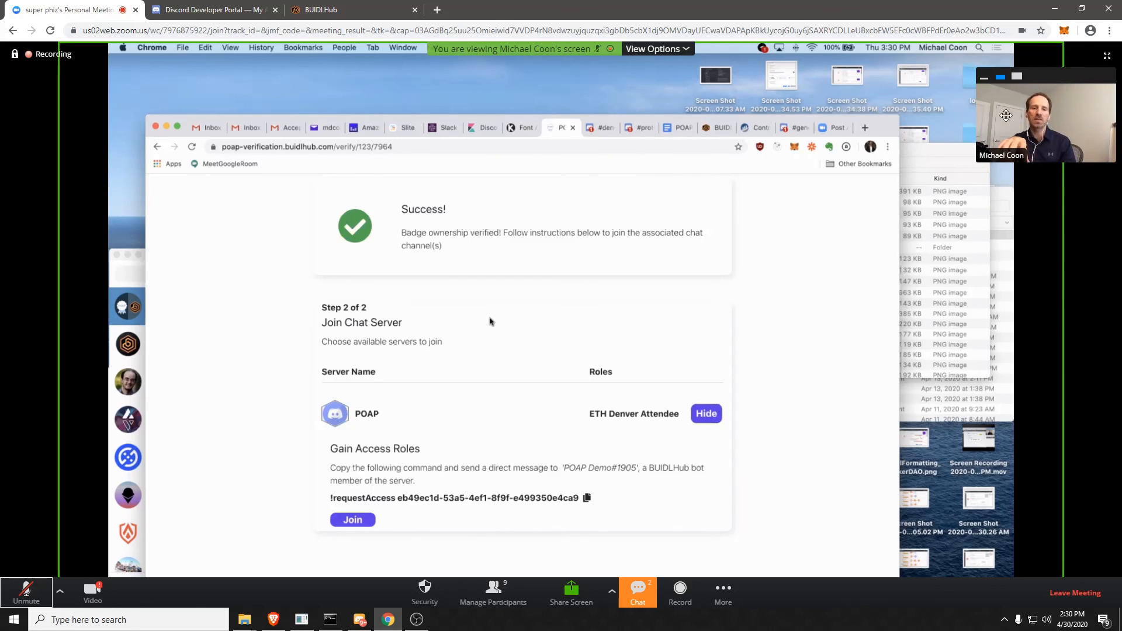
{"action": "left_click", "coordinate": [1017, 76]}
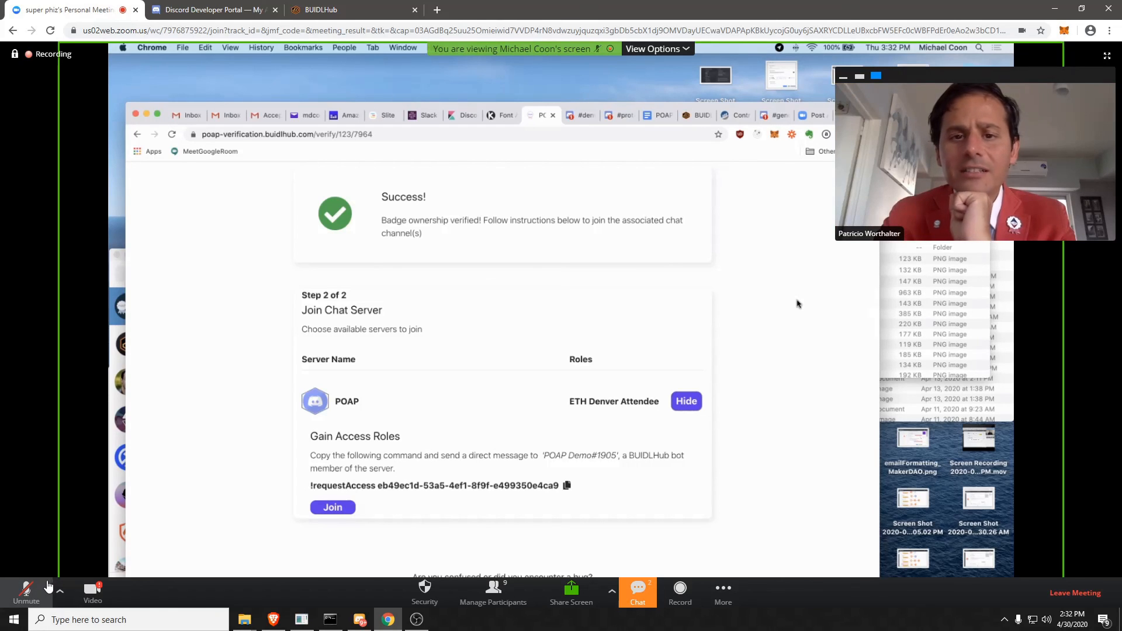
{"action": "mouse_move", "coordinate": [417, 626]}
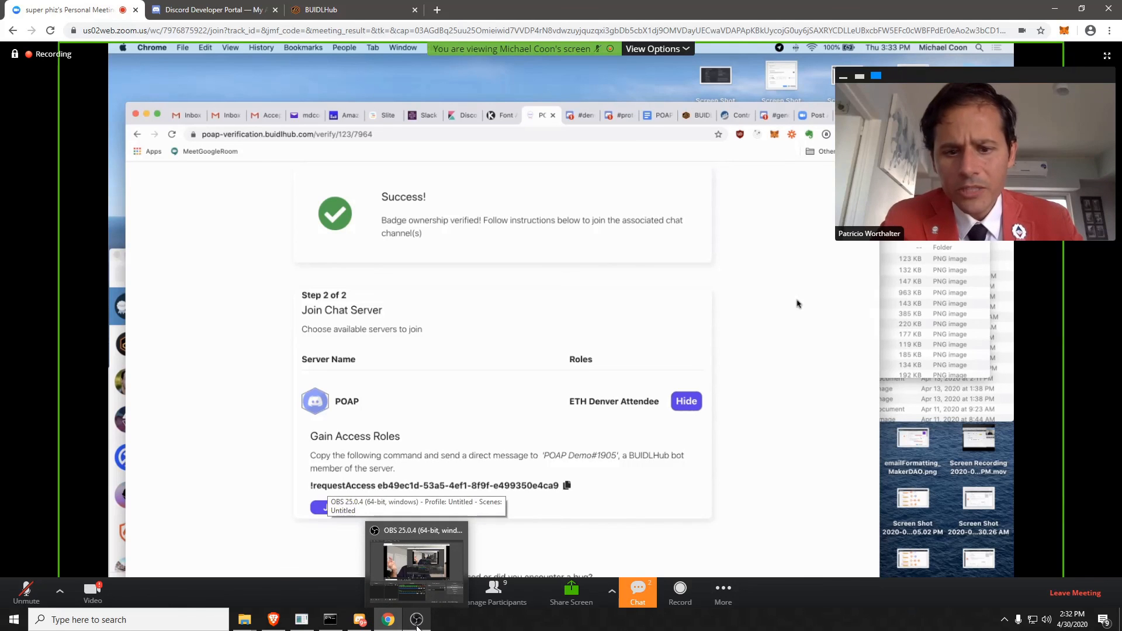
{"action": "left_click", "coordinate": [417, 625]}
{"action": "left_click", "coordinate": [418, 624]}
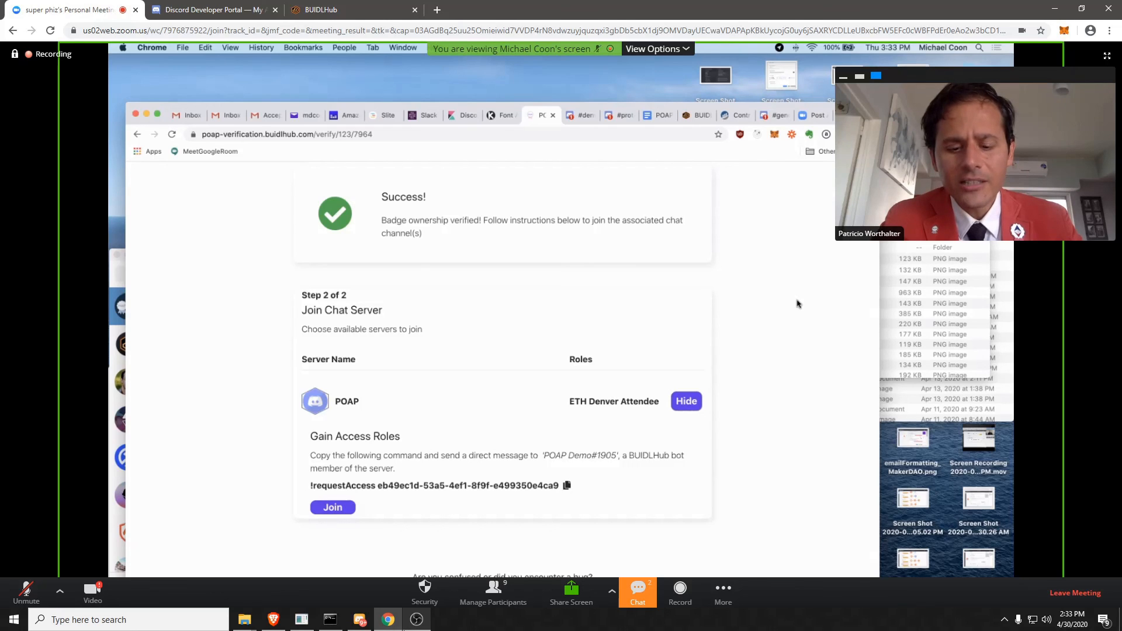
{"action": "mouse_move", "coordinate": [388, 620]}
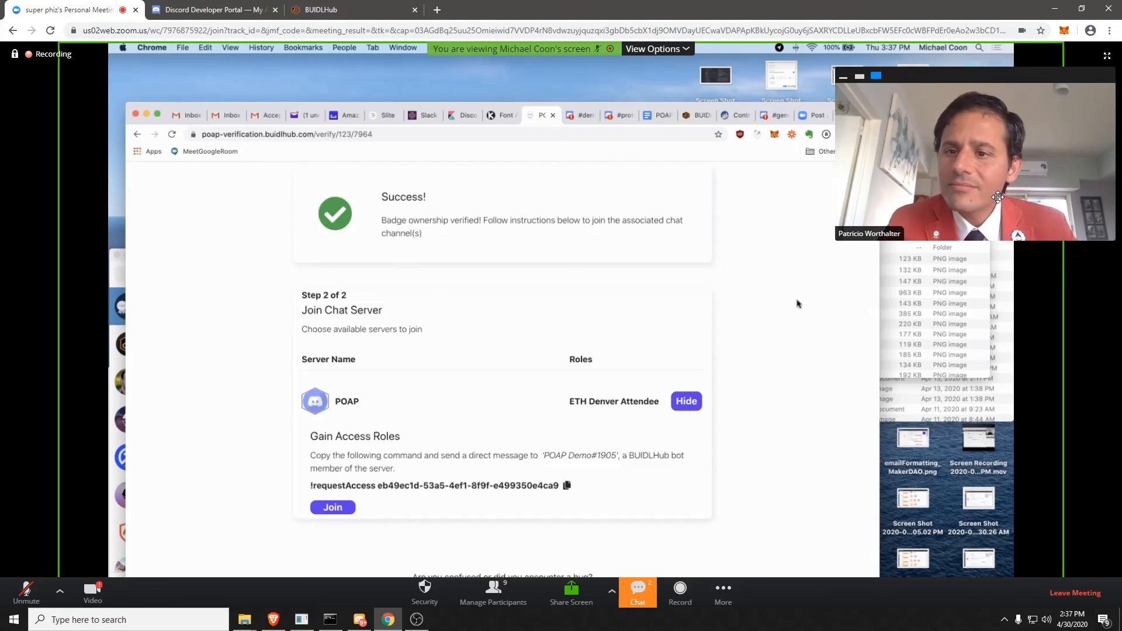
- Drag the floating participant video panel to the left, out of the way
{"action": "left_click_drag", "start_coordinate": [975, 202], "coordinate": [834, 178]}
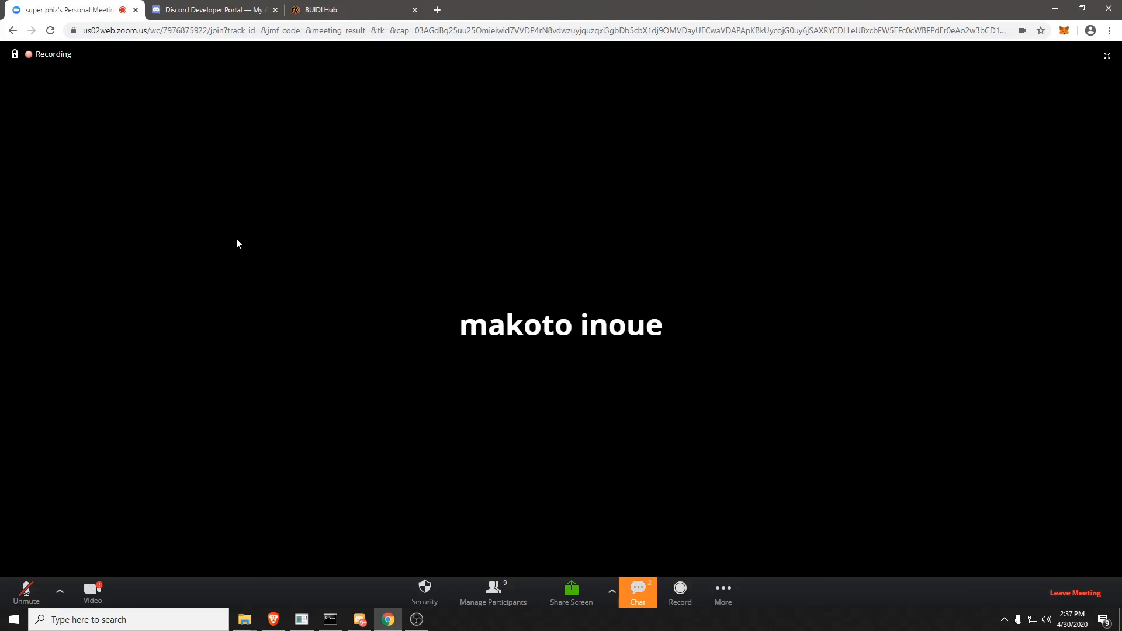
{"action": "left_click", "coordinate": [417, 620]}
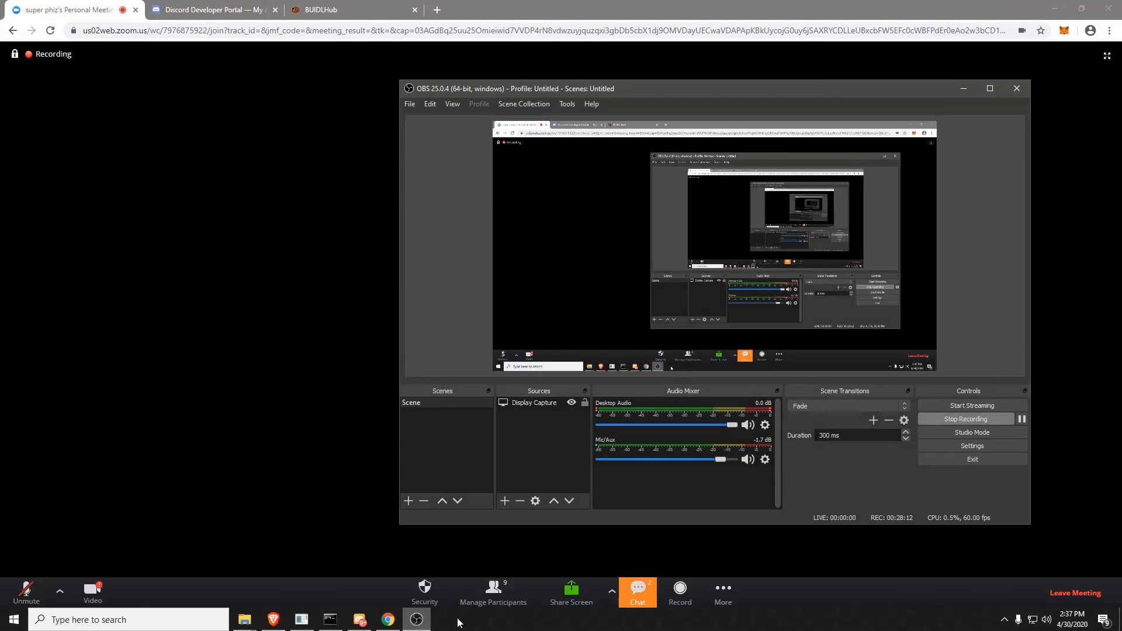
{"action": "left_click", "coordinate": [417, 619]}
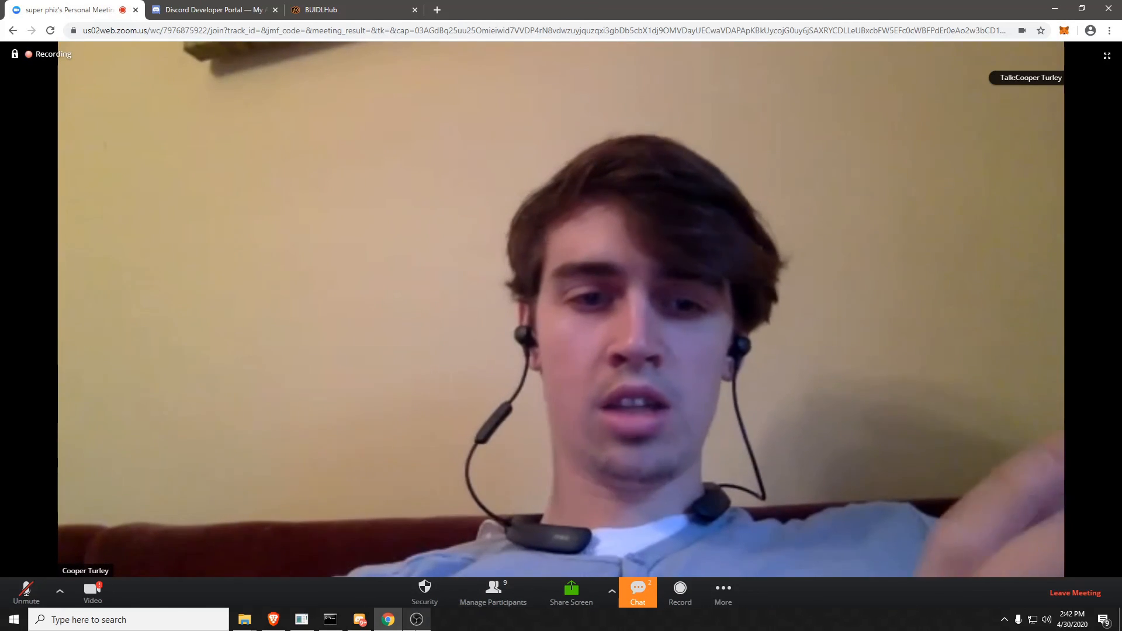
{"action": "mouse_move", "coordinate": [416, 620]}
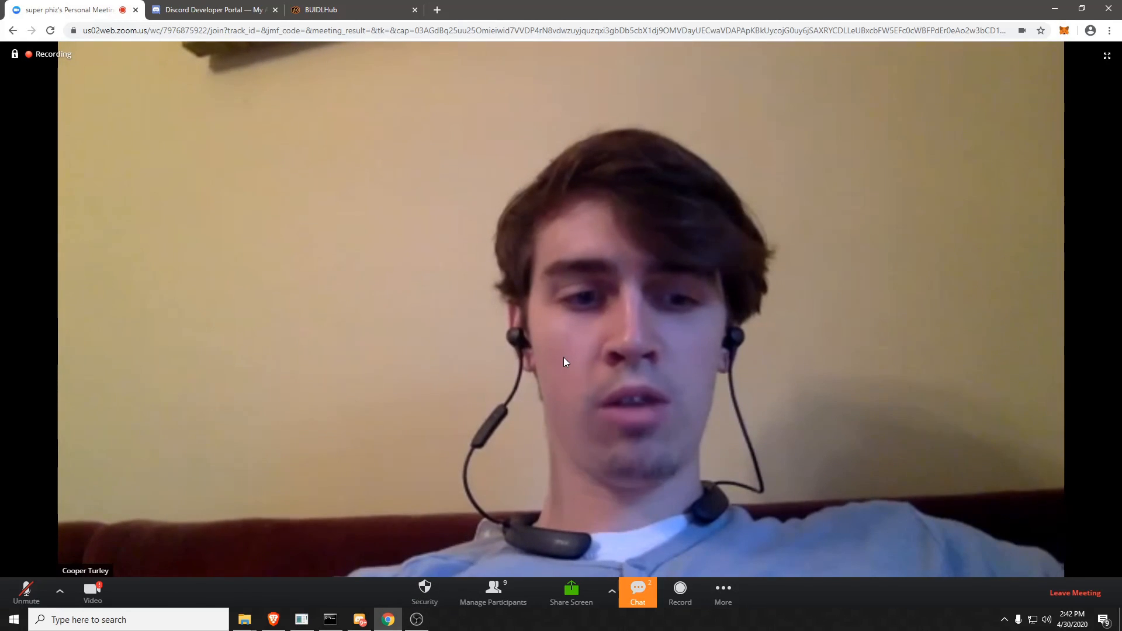